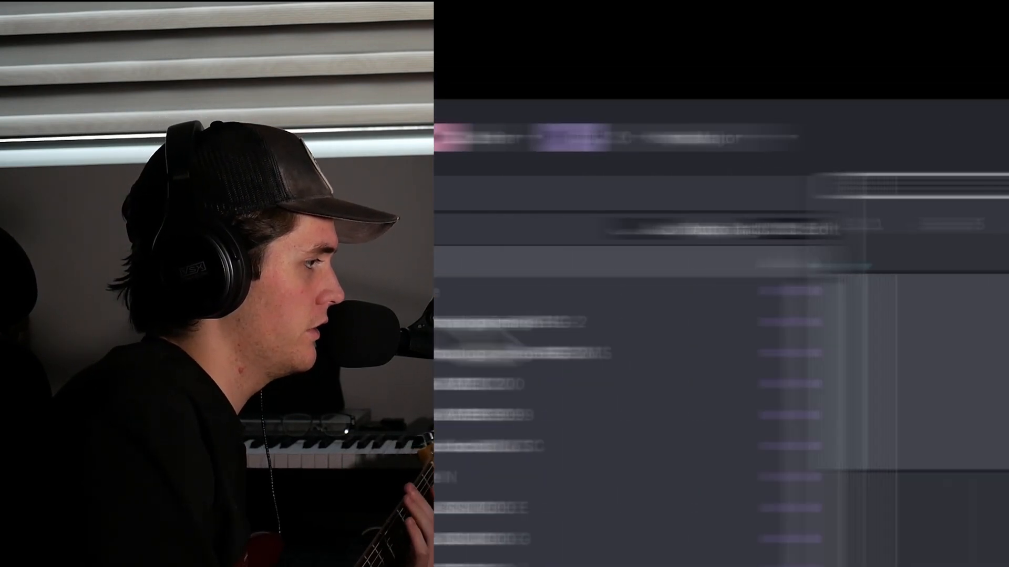
Set the project tempo to 127 BPM and record the first guitar take
left_click(631, 144)
type("127")
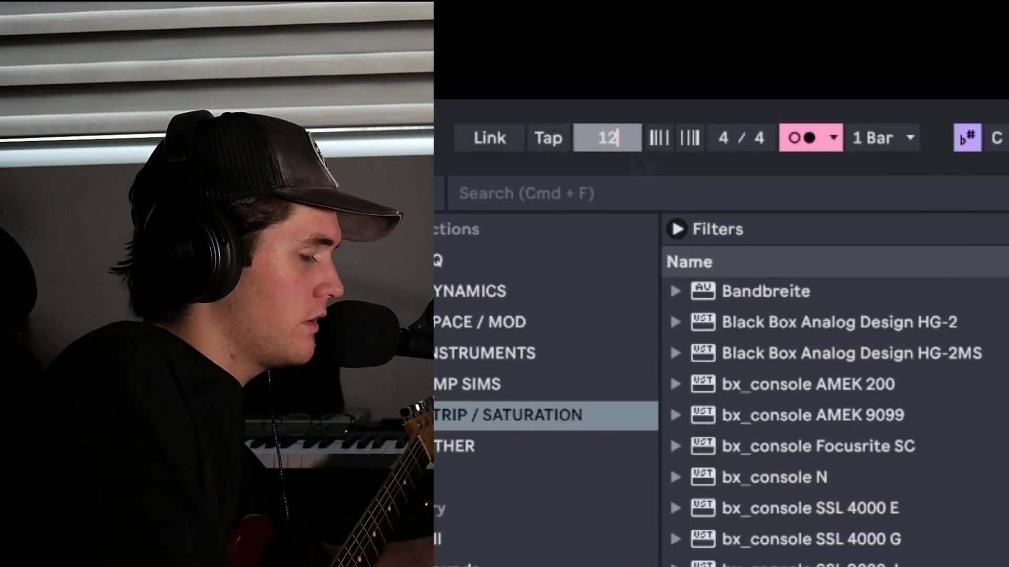
key("Return")
key("F9")
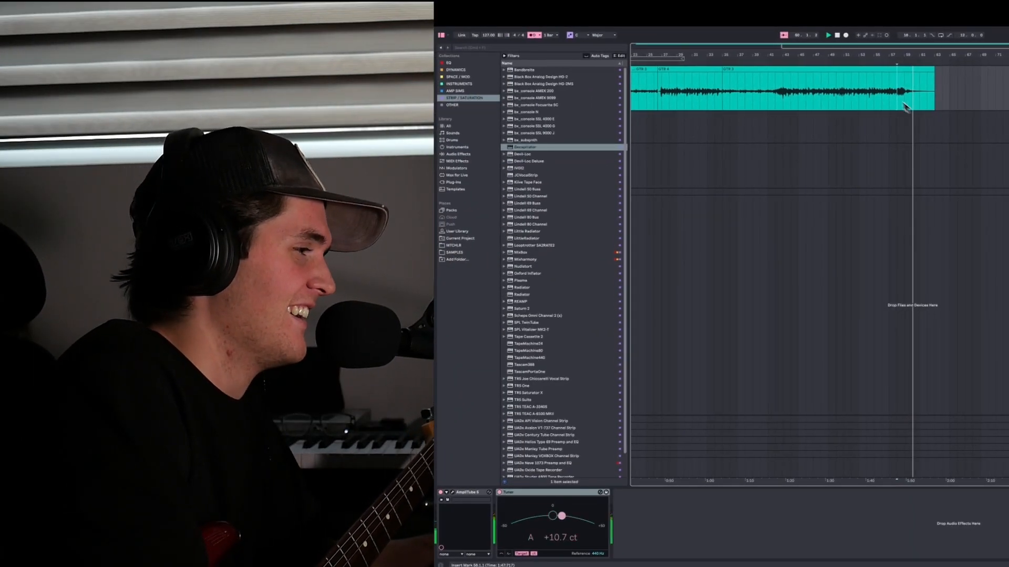
Delete the clips copied onto the second guitar track and record a new take there from bar 10
scroll(734, 110, "up", 10)
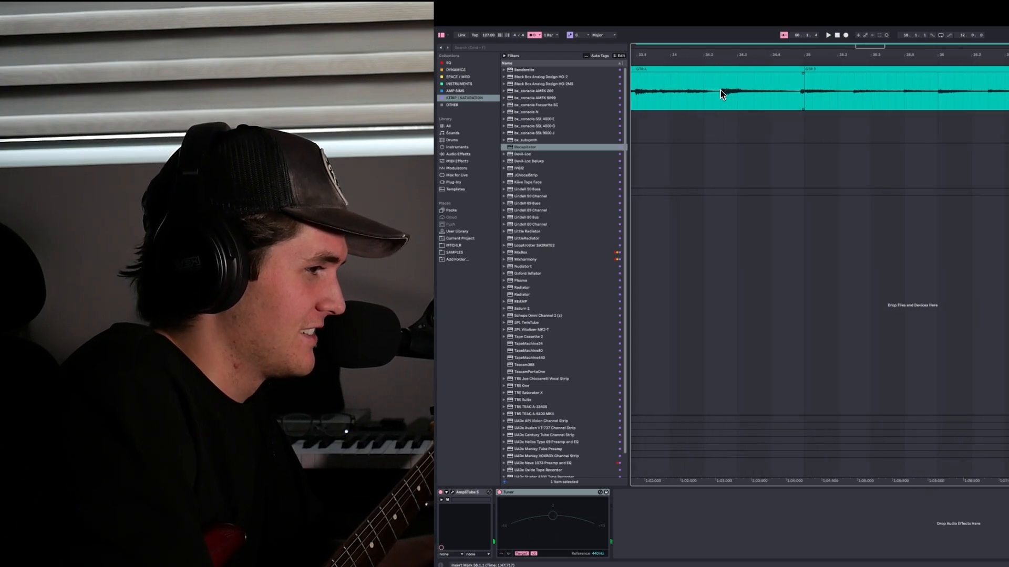
scroll(723, 94, "left", 7)
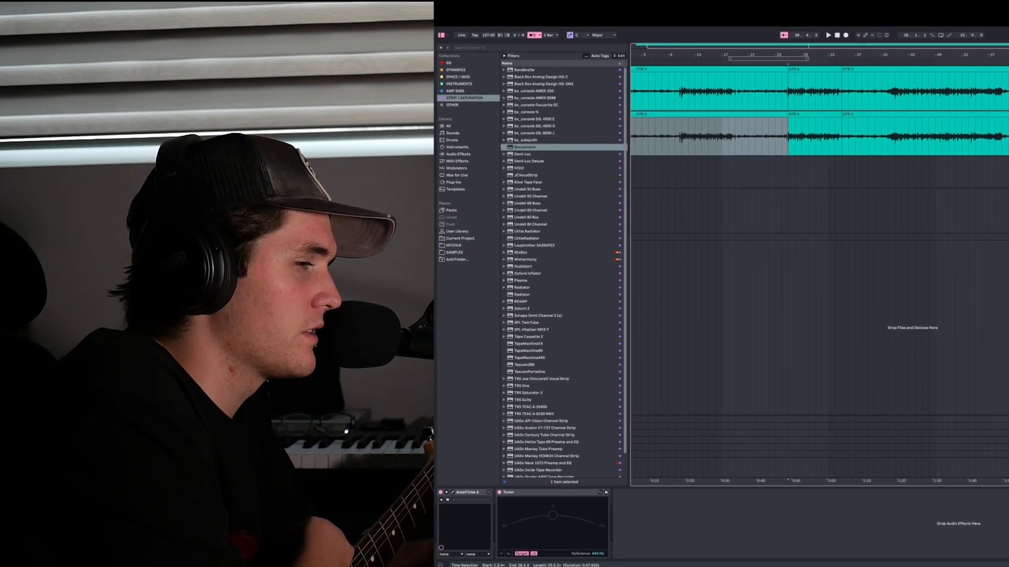
left_click_drag(1004, 140, 546, 142)
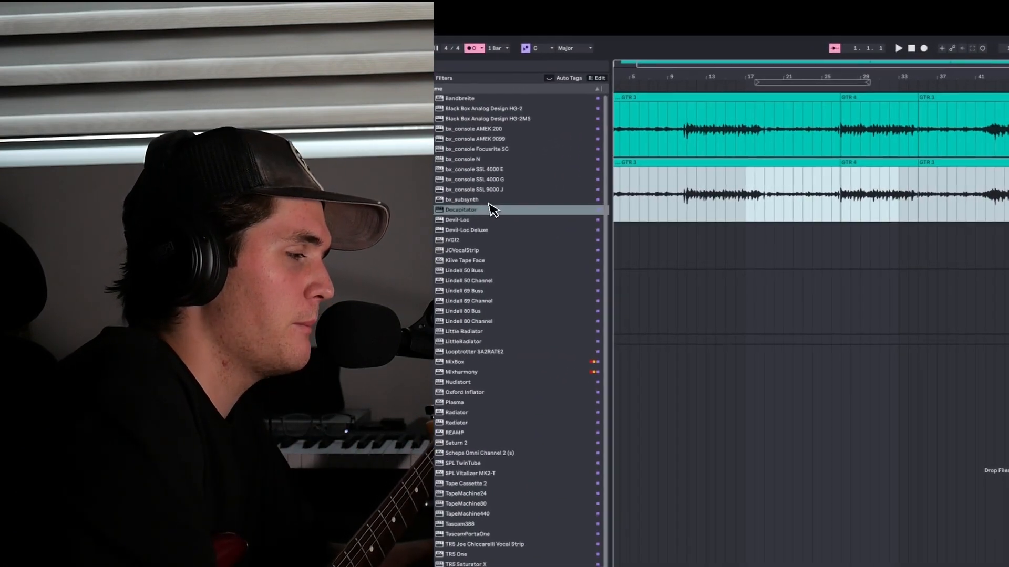
key("Delete")
left_click(684, 191)
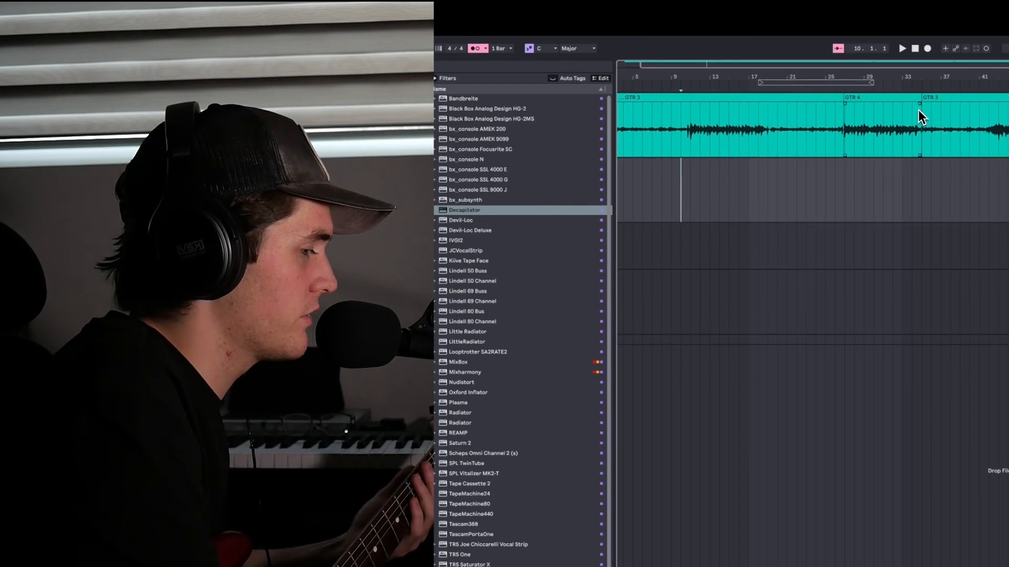
key("F9")
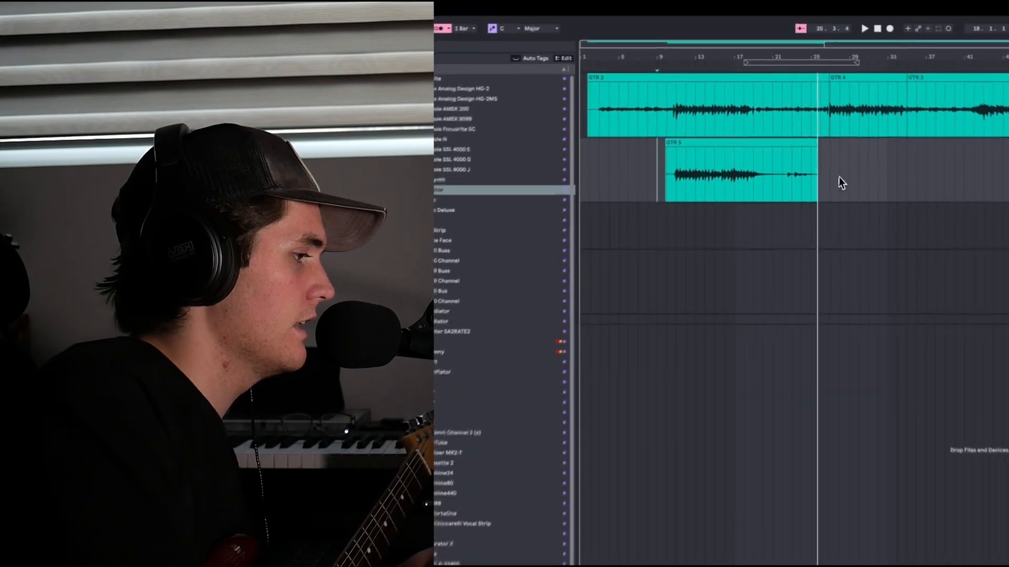
Trim the new take on the second guitar track to end at bar 21, and record the next take from bar 26
left_click_drag(823, 137, 770, 137)
key("Delete")
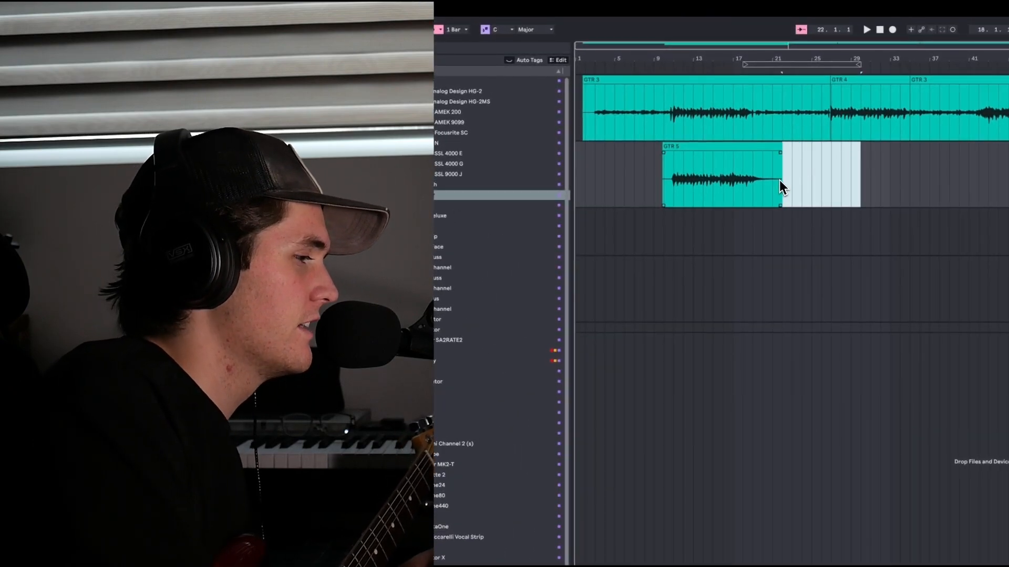
mouse_move(781, 152)
left_mouse_down()
mouse_move(762, 156)
mouse_move(769, 149)
left_mouse_up()
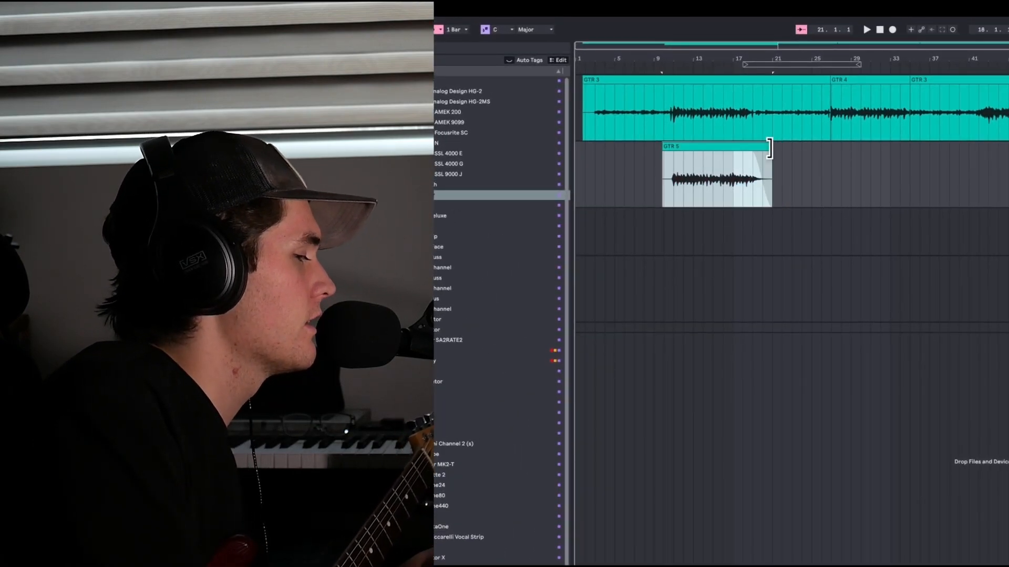
left_click(823, 183)
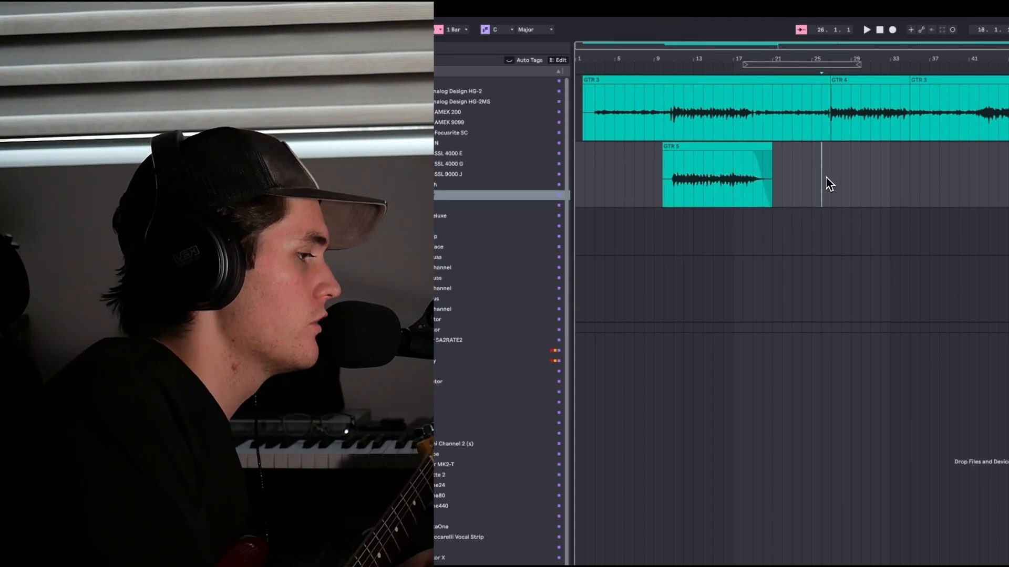
left_click(895, 33)
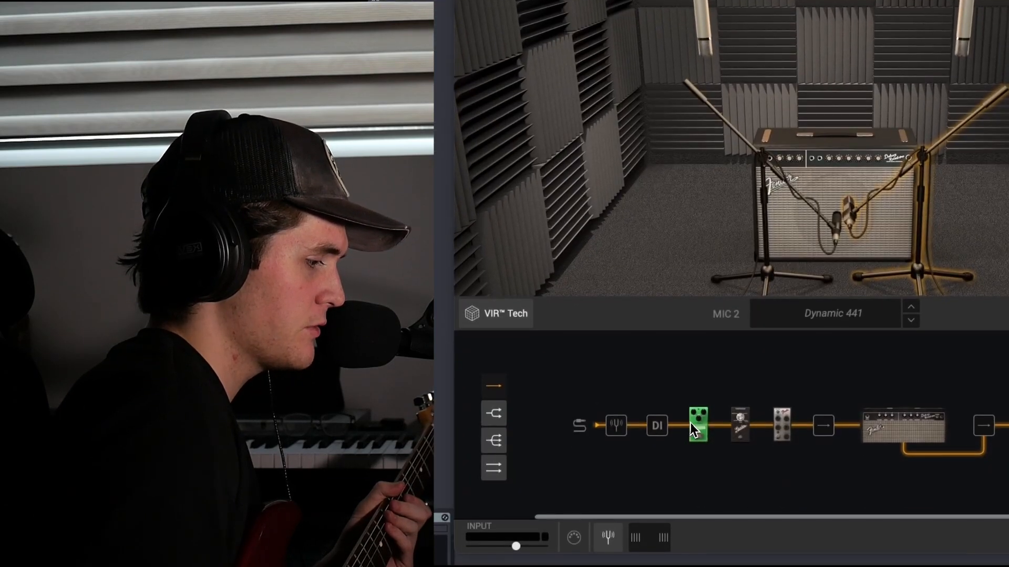
Review the pedal settings and the '65 Deluxe Reverb amp in the AmpliTube signal chain, and close the plugin
left_click(666, 476)
left_click(786, 429)
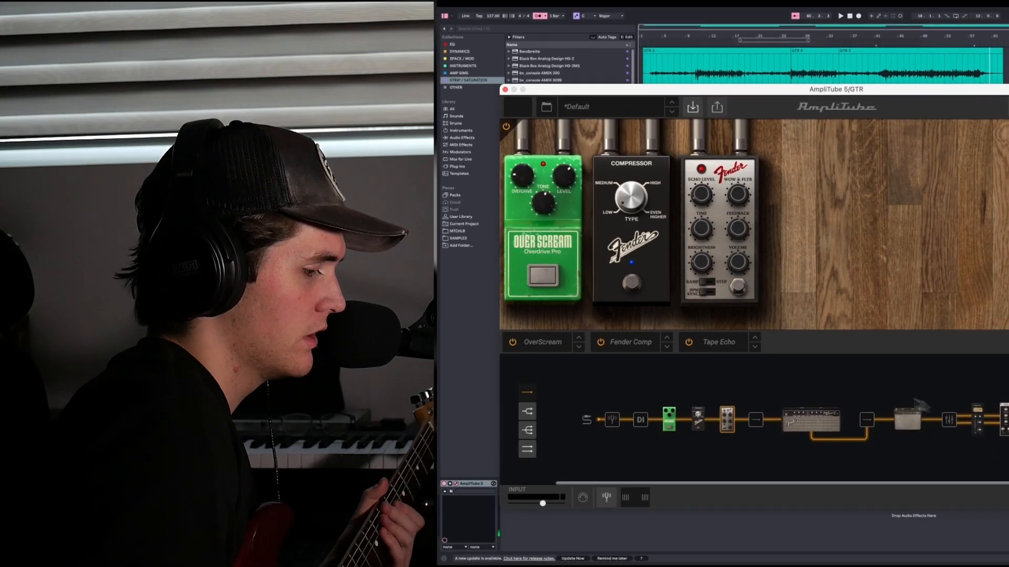
left_click(828, 423)
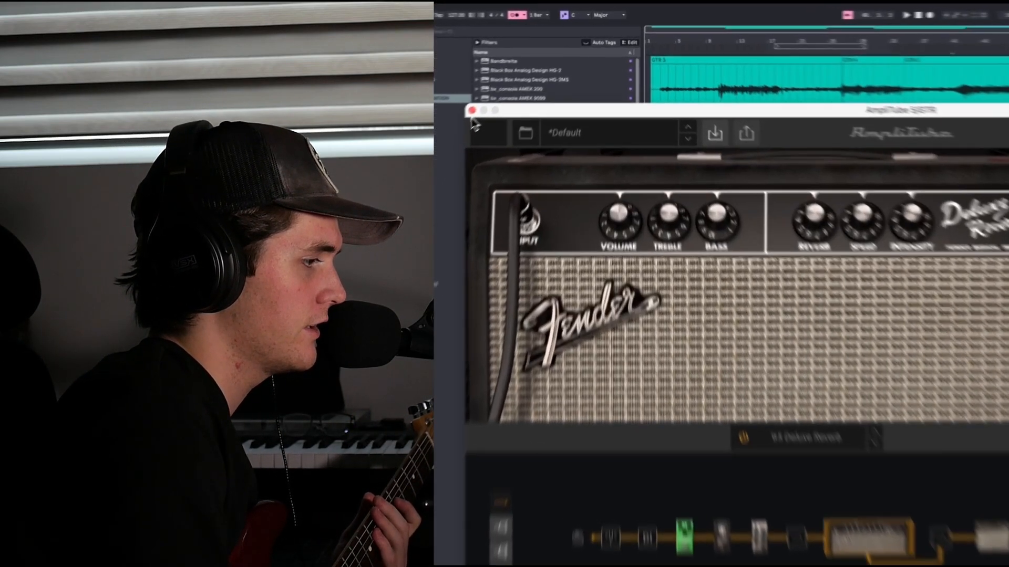
left_click(505, 89)
Place the insert marker near the start of the empty third guitar track
left_click(724, 214)
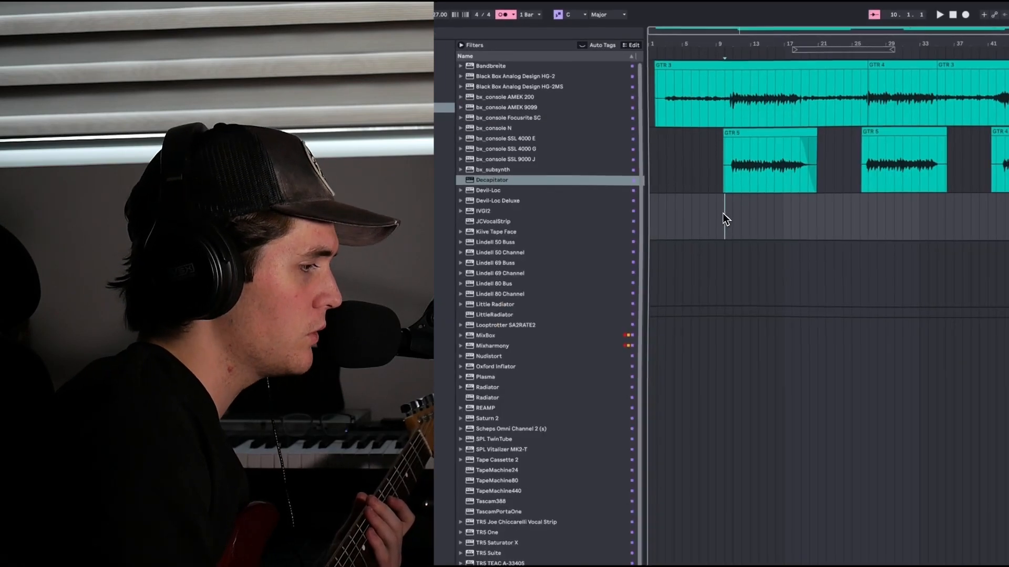
left_click(656, 217)
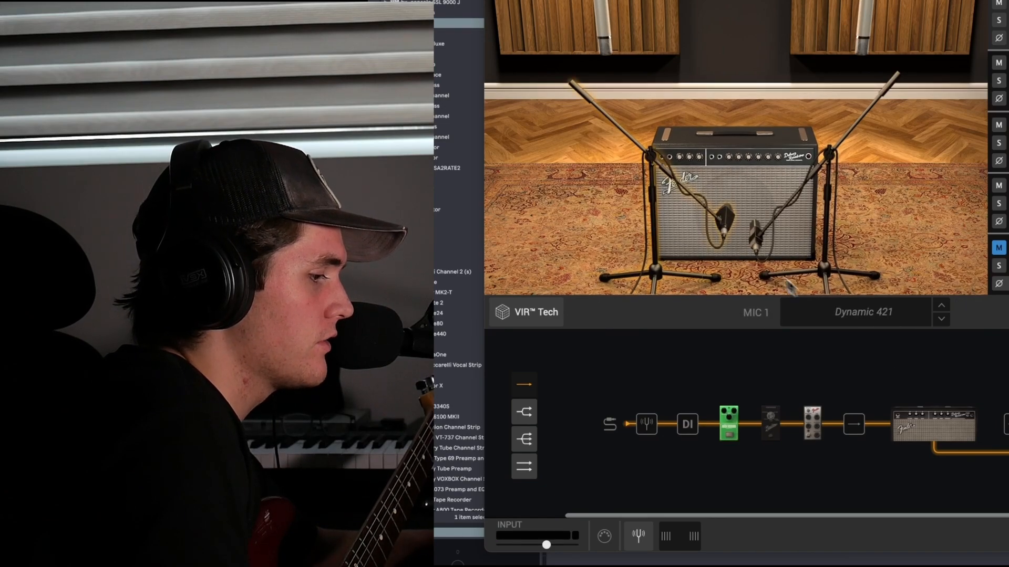
Switch cabinet mic 1 from Dynamic 421 to Ribbon 121 and reposition both mics in front of the speaker
left_click(844, 316)
mouse_move(866, 369)
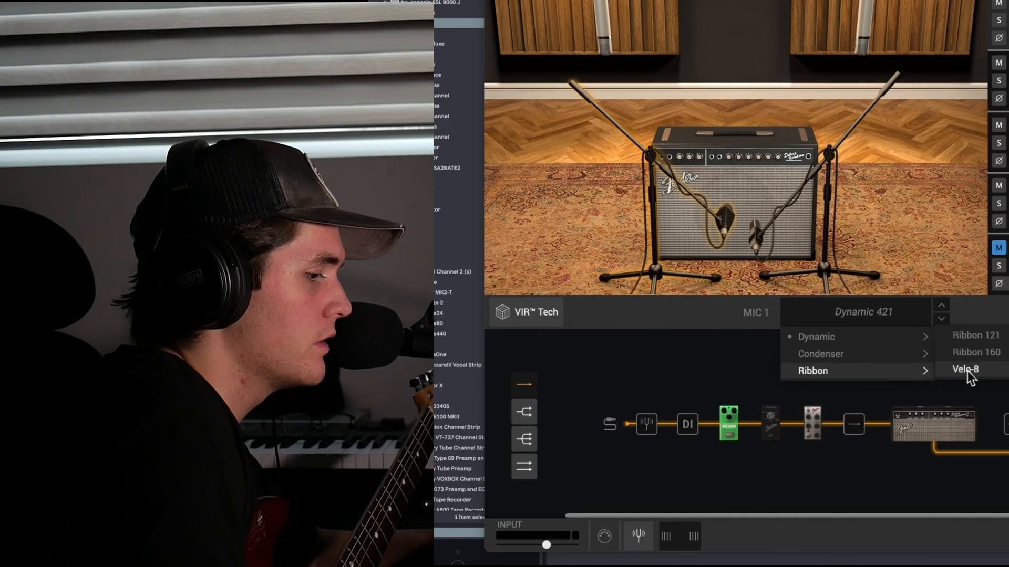
left_click(972, 337)
left_click(727, 190)
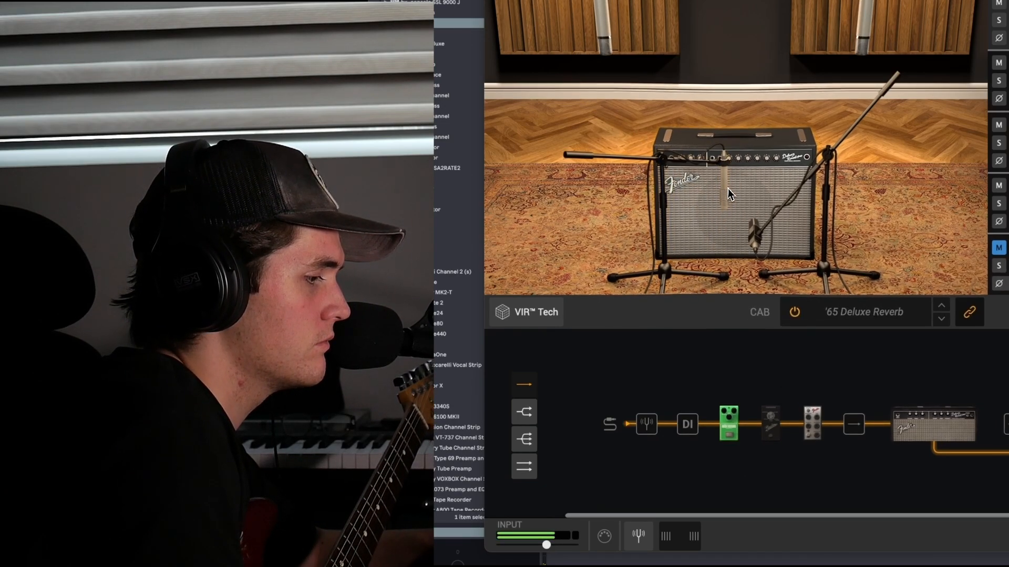
left_click(762, 239)
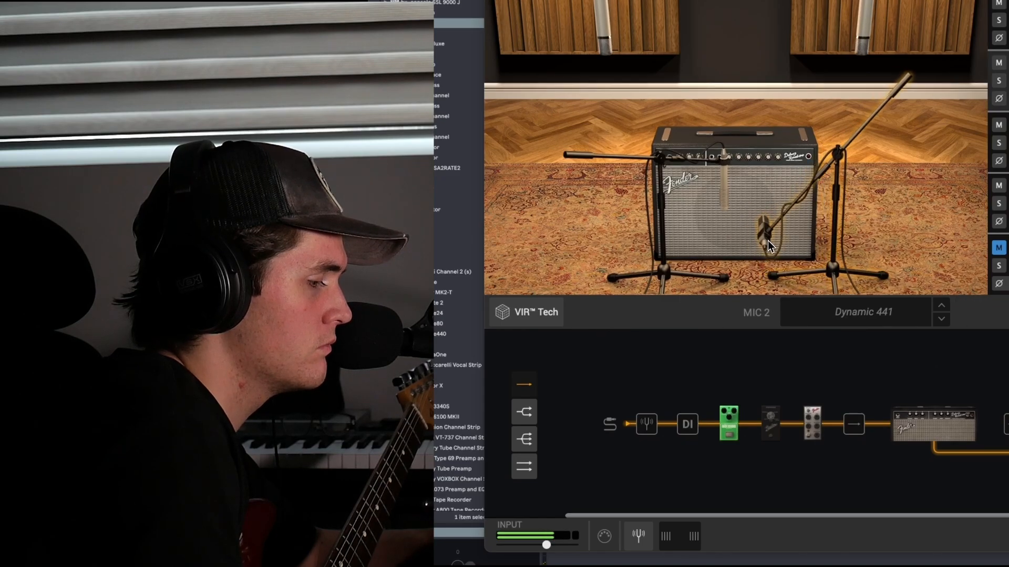
left_click_drag(724, 202, 731, 213)
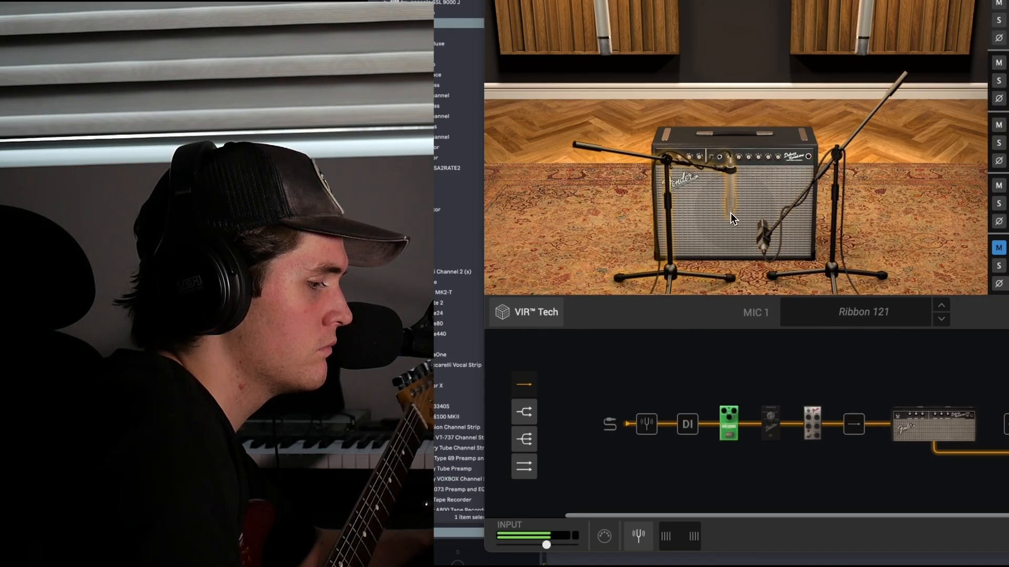
Bypass the OverScream pedal and review the '65 Deluxe Reverb's amp and cabinet settings
left_click(729, 425)
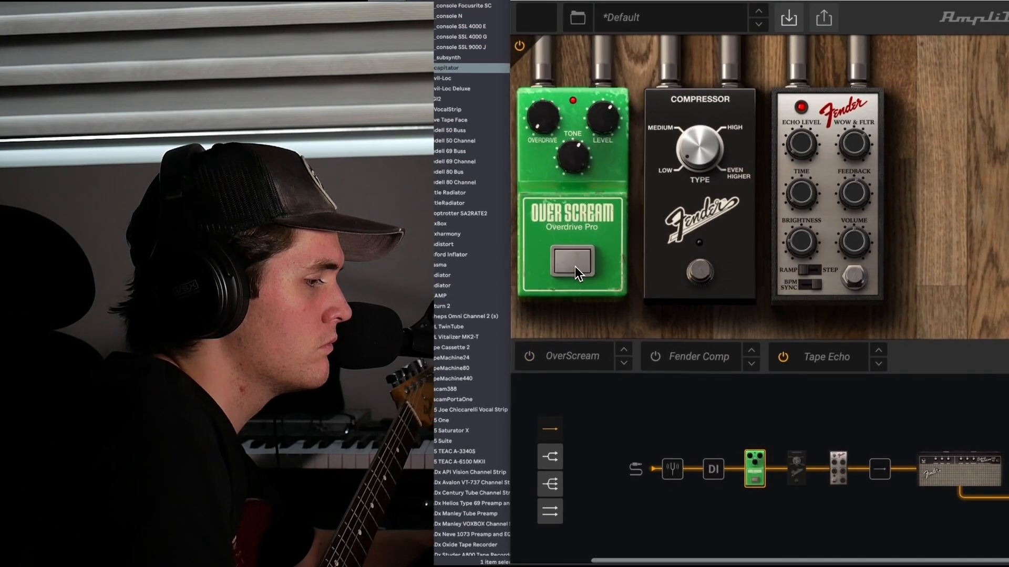
left_click(944, 471)
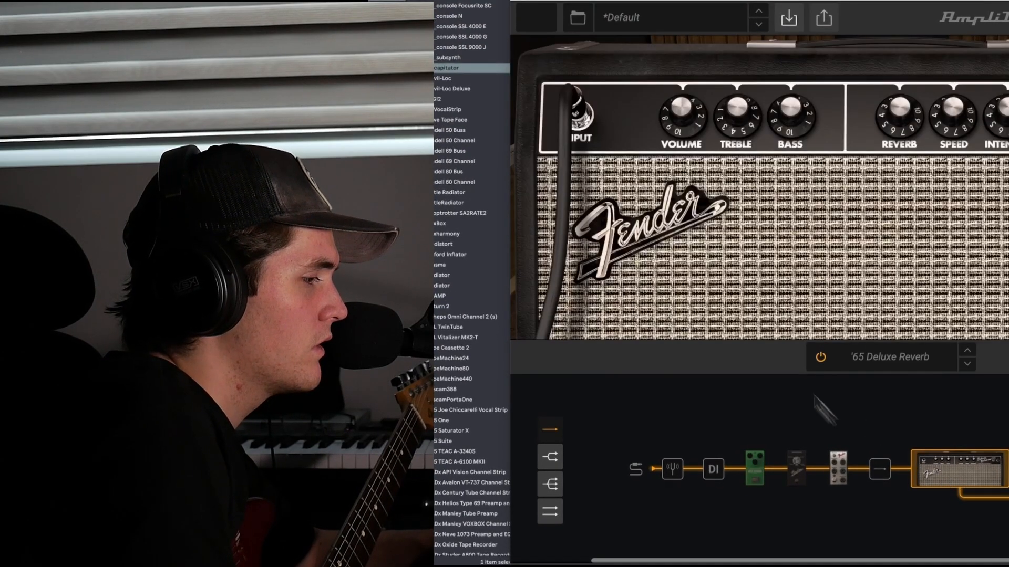
mouse_move(681, 112)
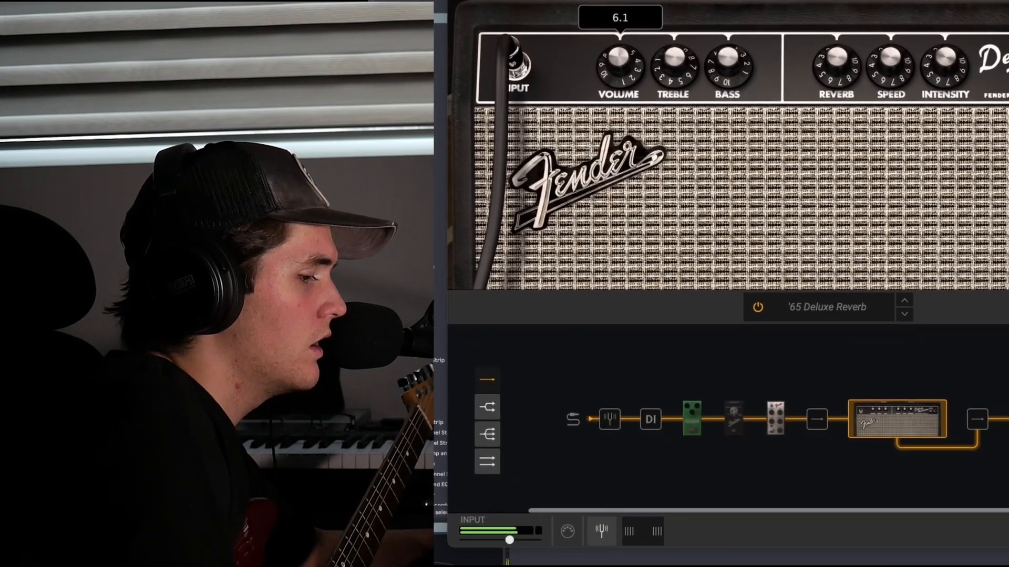
left_click(1007, 419)
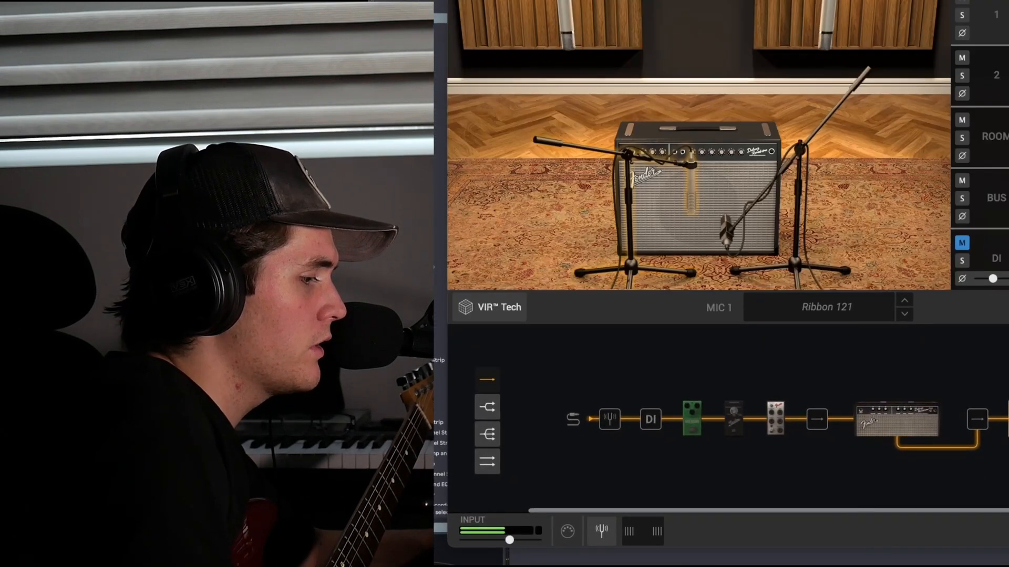
left_click(1008, 420)
scroll(769, 149, "up", 4)
left_click_drag(767, 140, 768, 148)
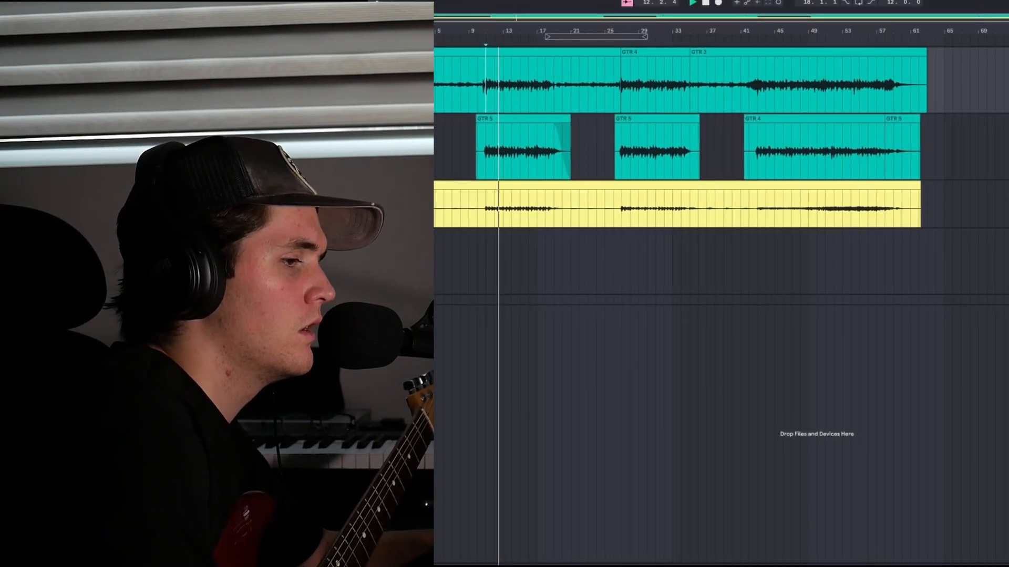
Play back the recorded guitar tracks from around bar 10
key("space")
left_click(998, 204)
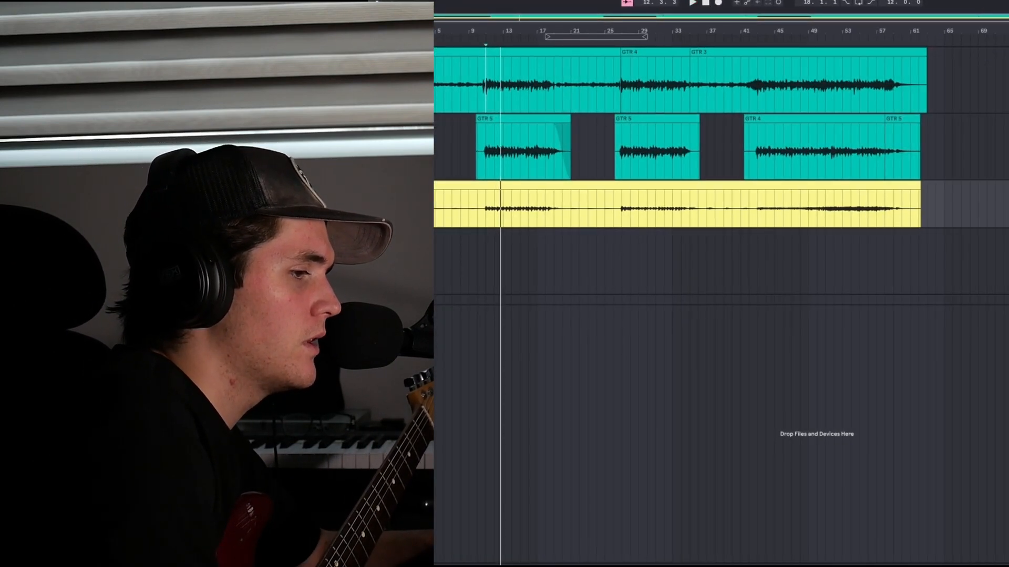
key("space")
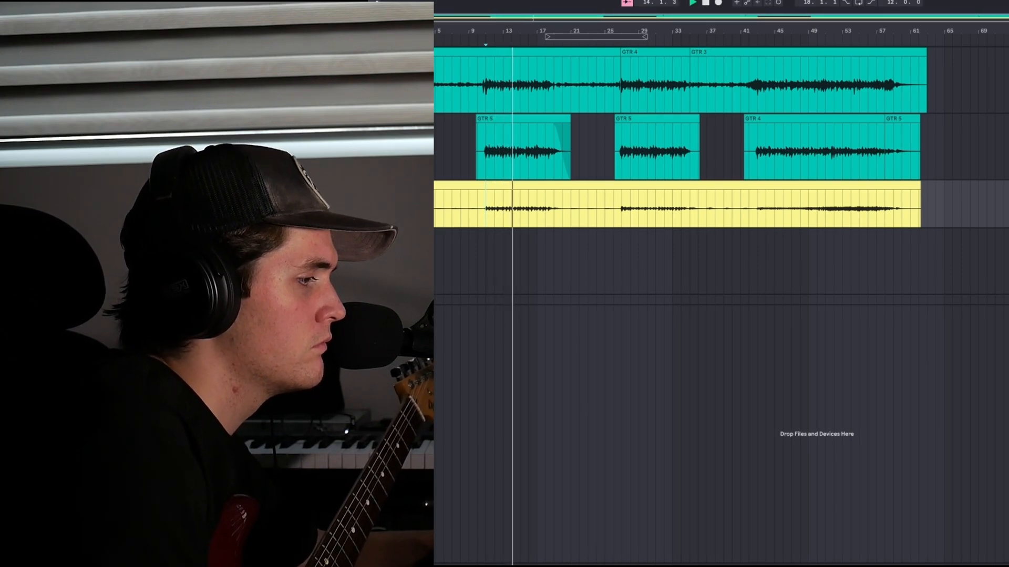
left_click(482, 31)
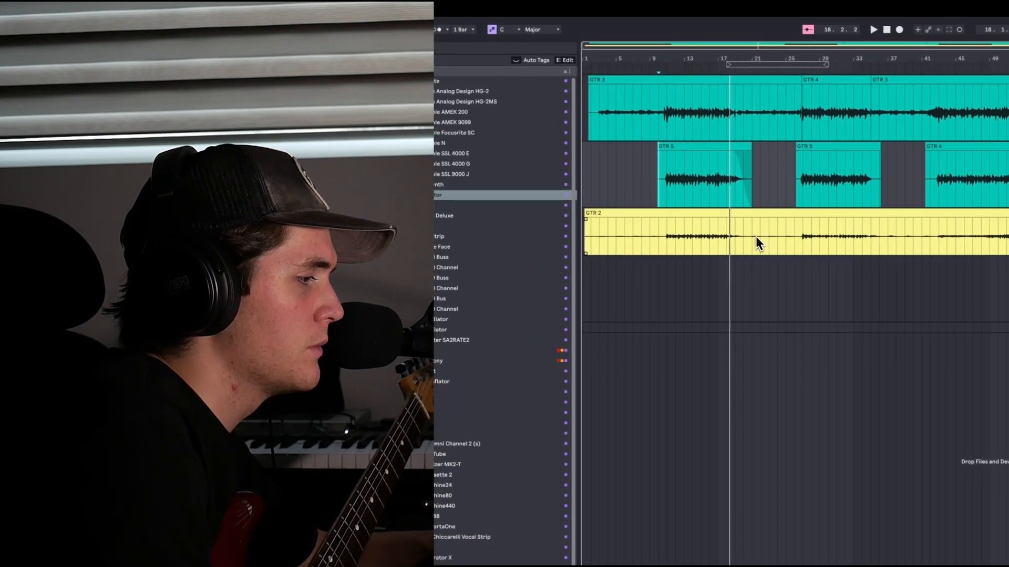
Record replacement passages on the yellow third guitar track, one from bar 10 and one from bar 41
left_click_drag(758, 243, 601, 242)
key("F9")
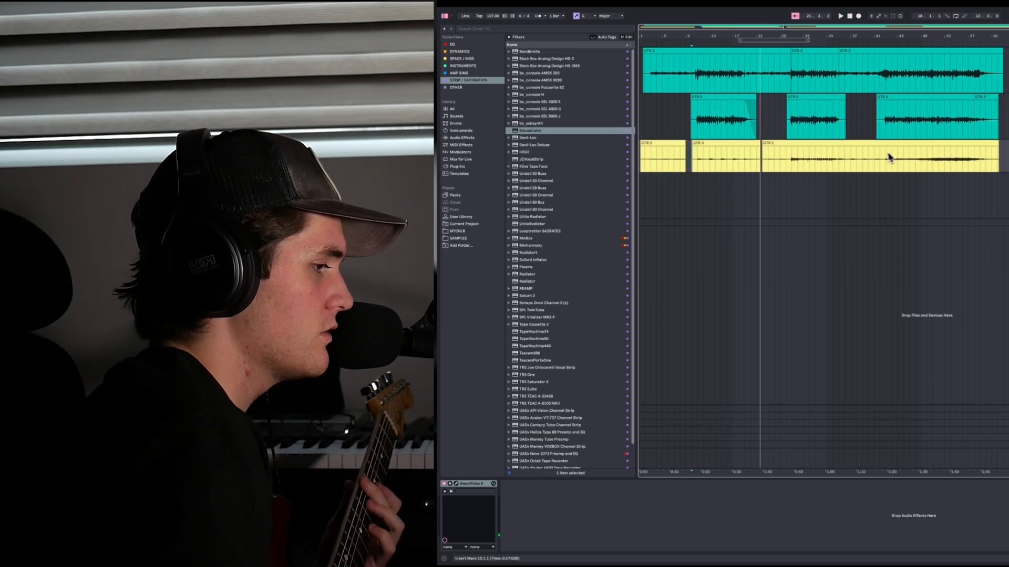
left_click(873, 150)
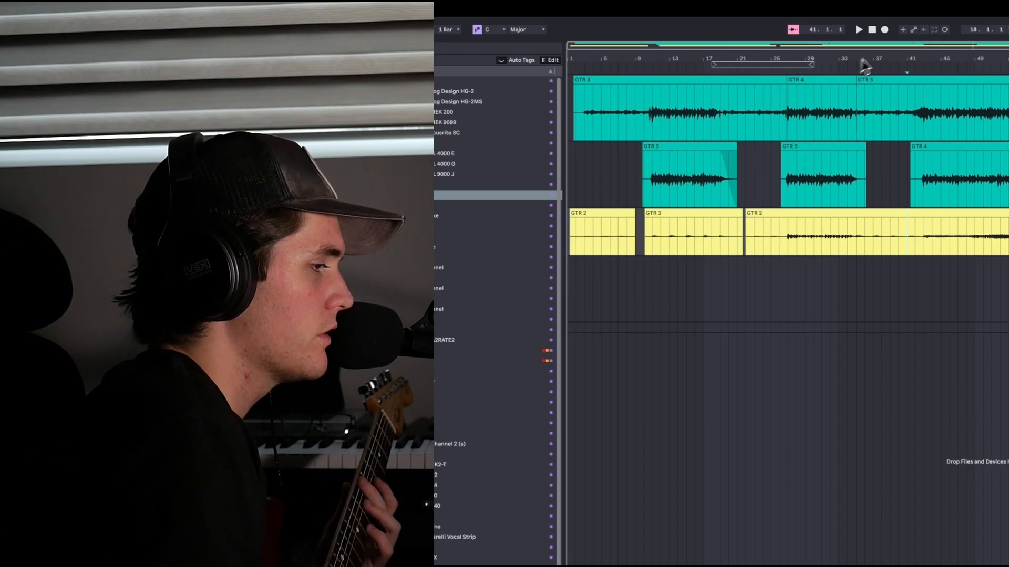
left_click(884, 30)
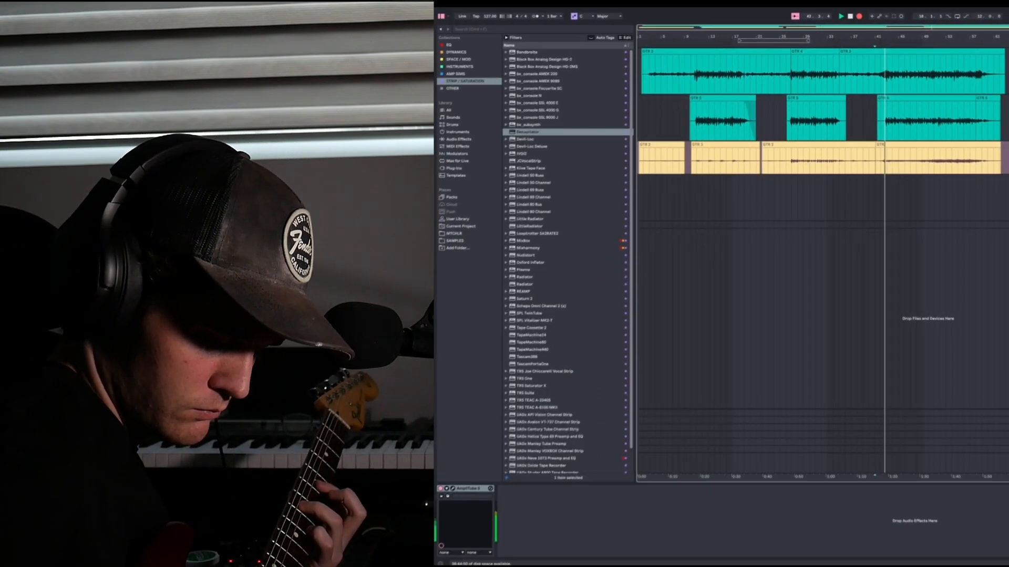
key("space")
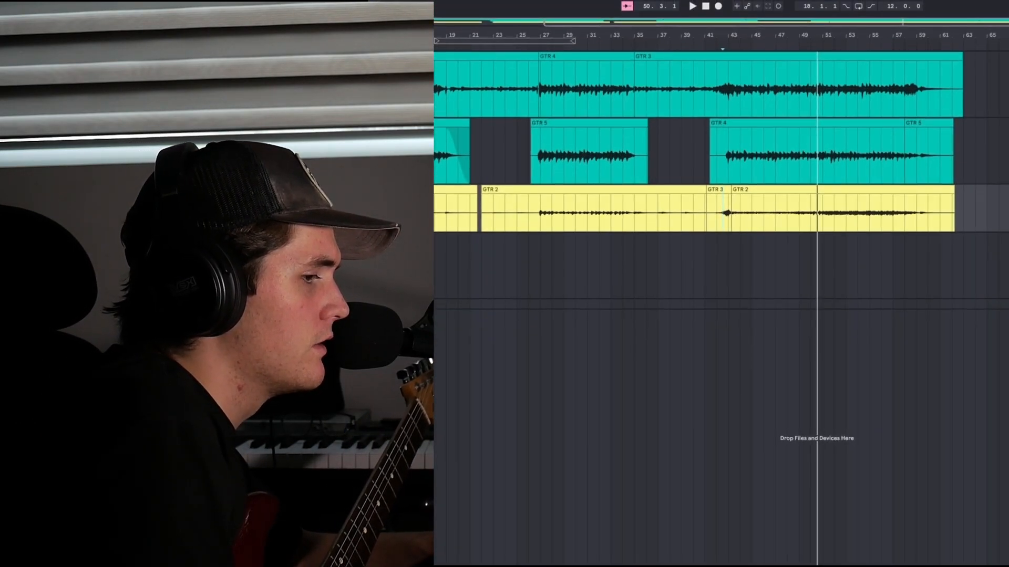
Set the '65 Deluxe Reverb's Treble to 5.9 in AmpliTube and open the cabinet's mic setup
key("alt+super+p")
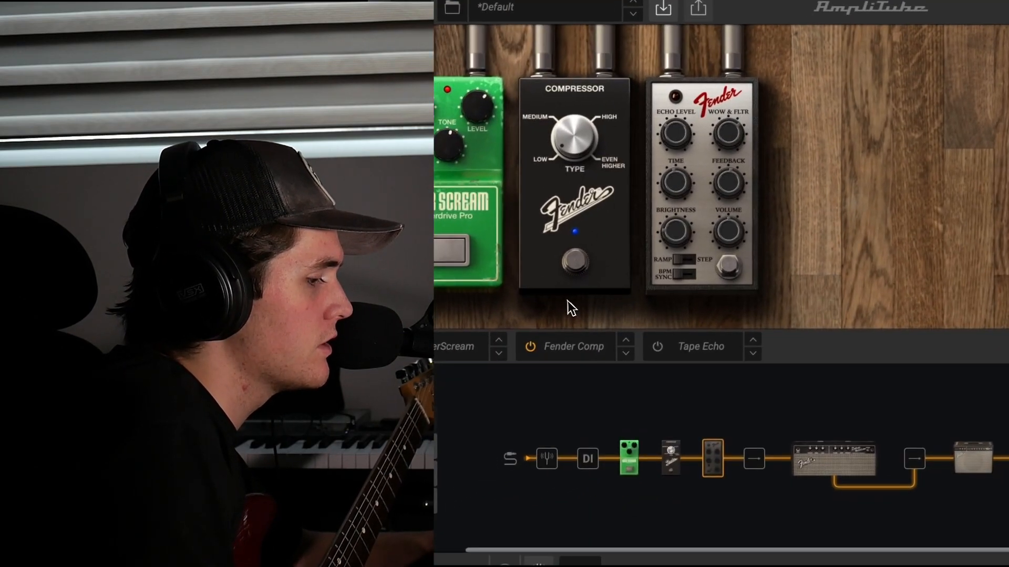
left_click(818, 460)
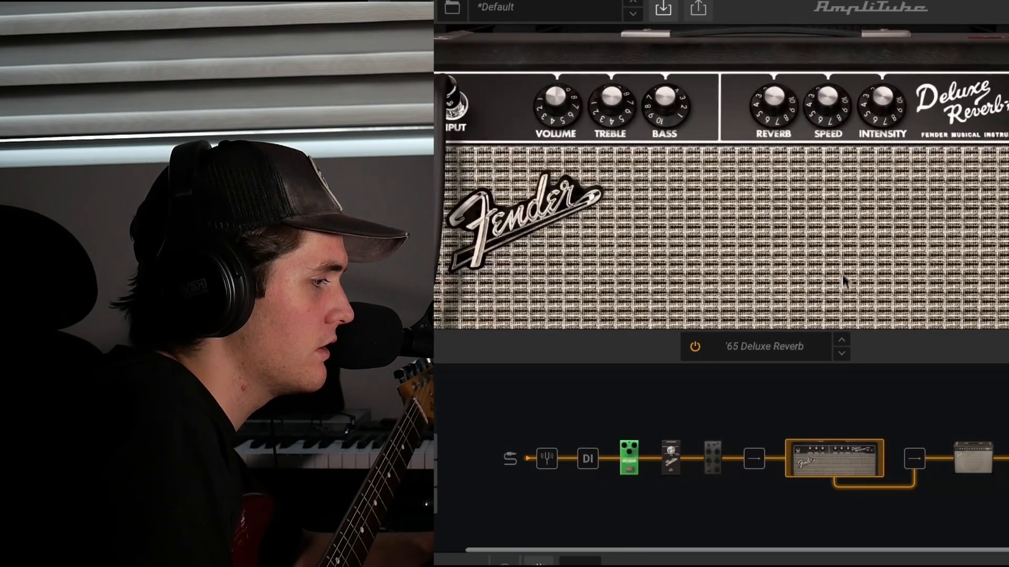
left_click_drag(604, 115, 616, 138)
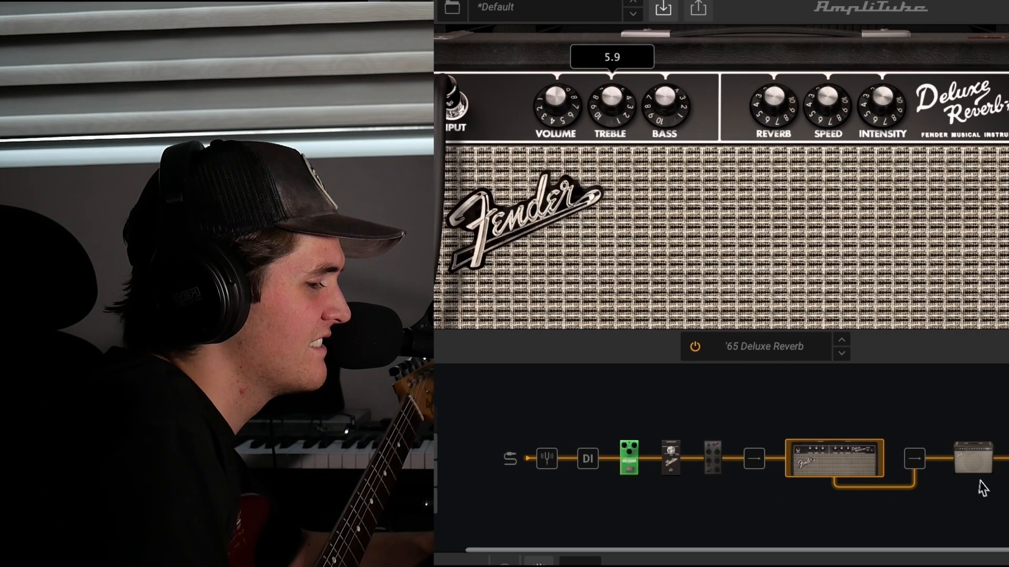
left_click(978, 453)
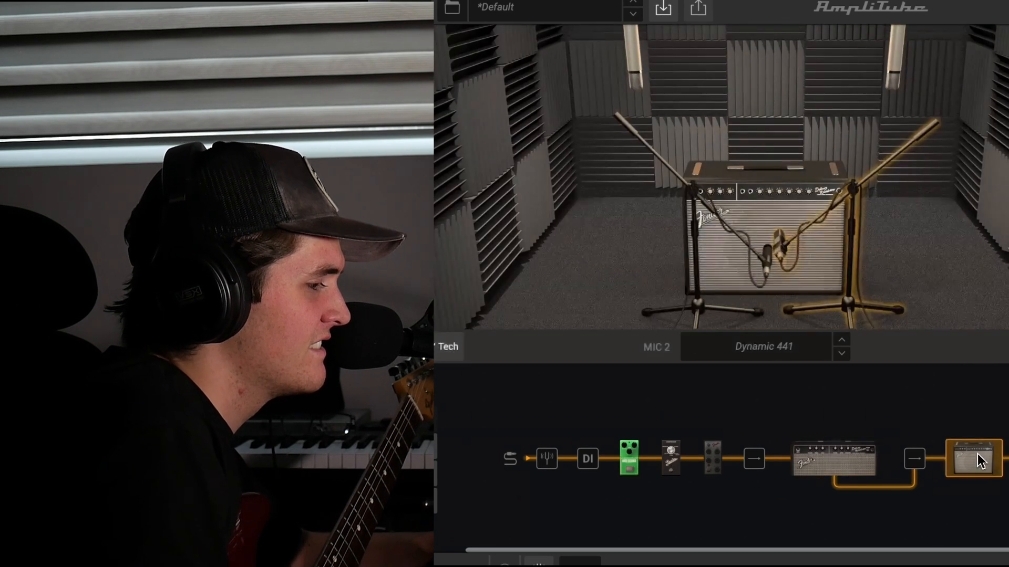
Replace the cabinet's Mic 1 with the Tube VM condenser, reposition it in front of the speaker, and close AmpliTube
left_click(768, 266)
left_click(780, 357)
mouse_move(777, 385)
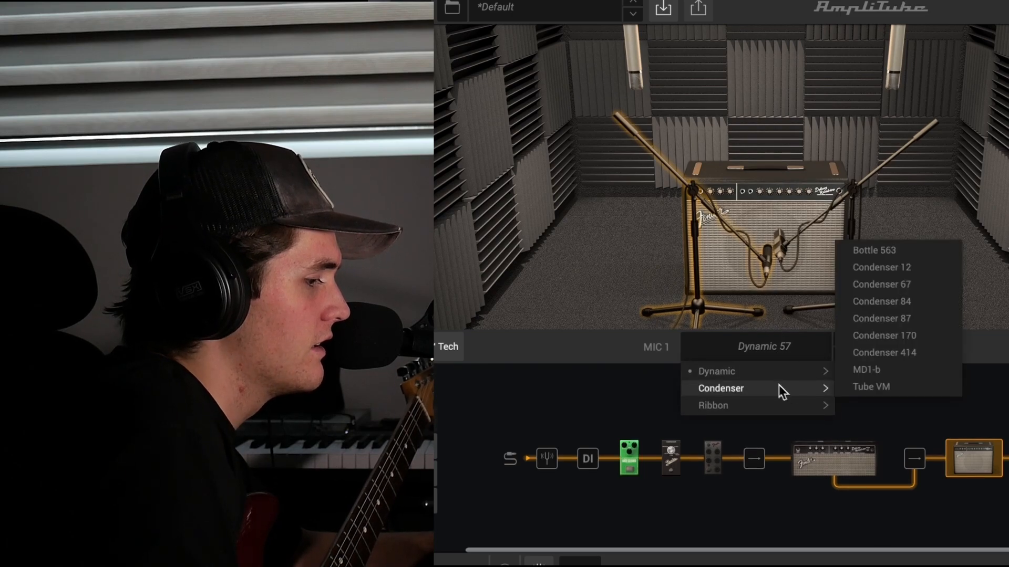
left_click(852, 389)
left_click_drag(769, 243, 784, 264)
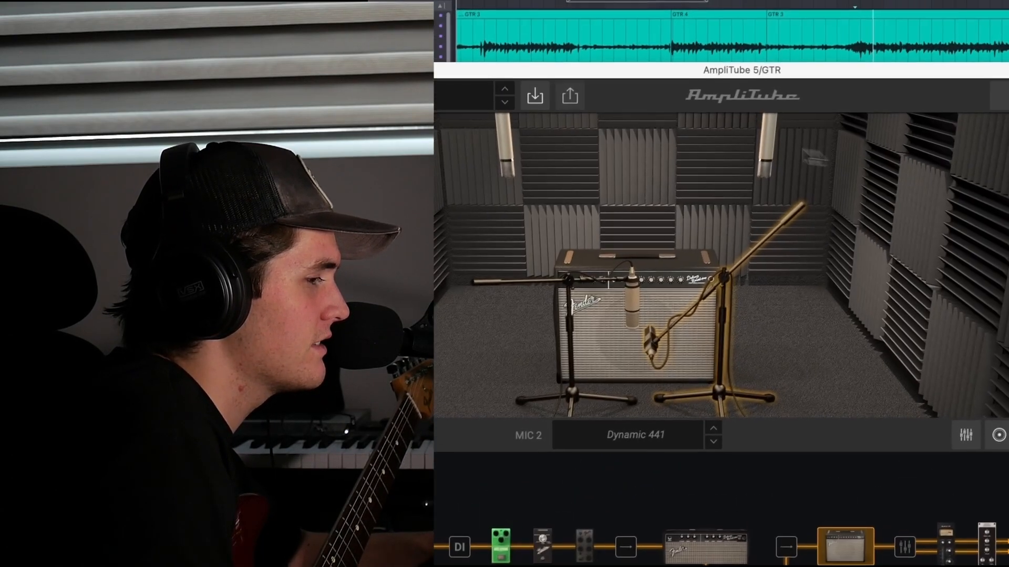
left_click_drag(893, 66, 948, 86)
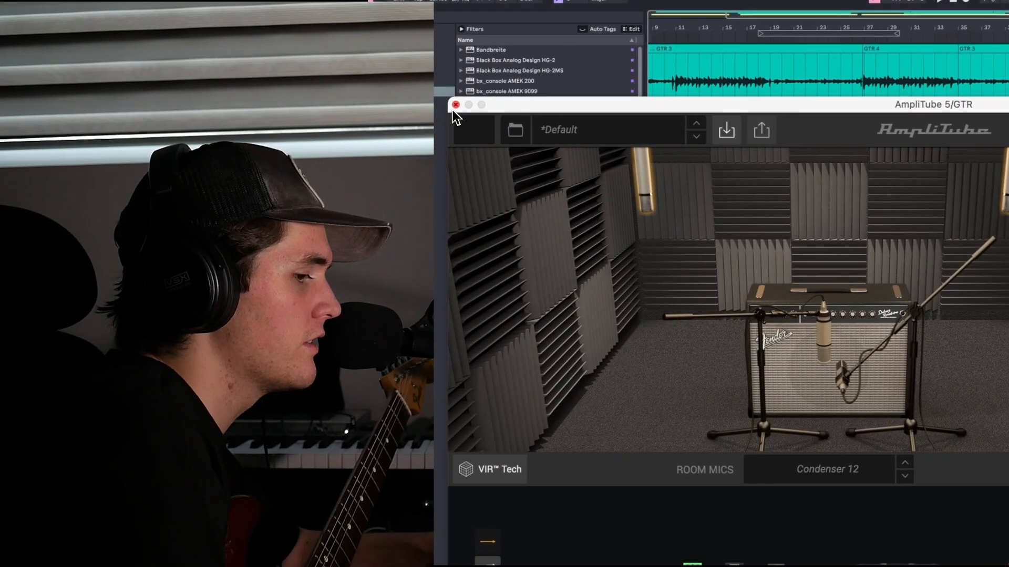
left_click(455, 104)
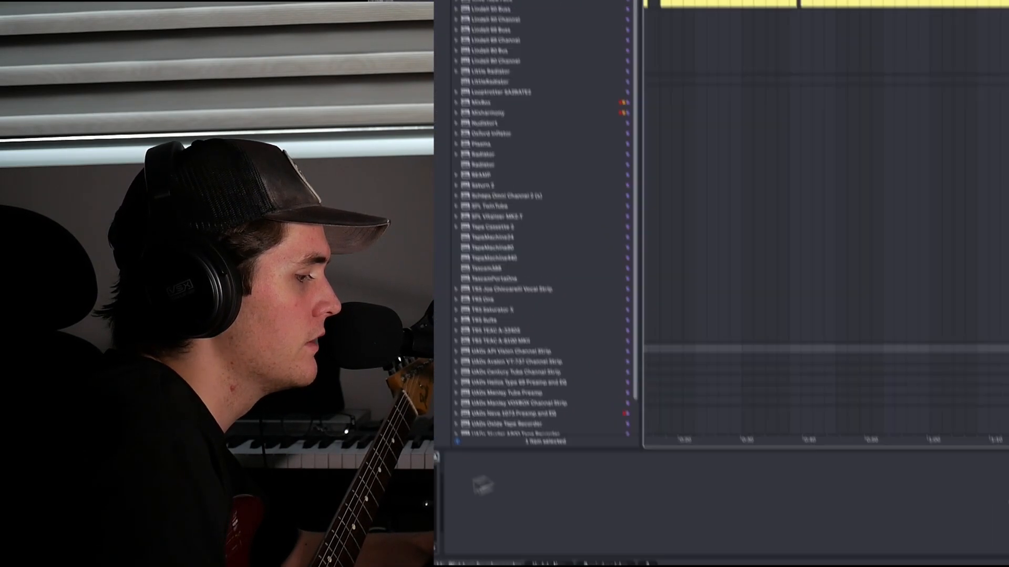
Open Sound City Studios on the A-ROOM return and set its guitar source to 4×12 Live
left_click_drag(483, 485, 485, 487)
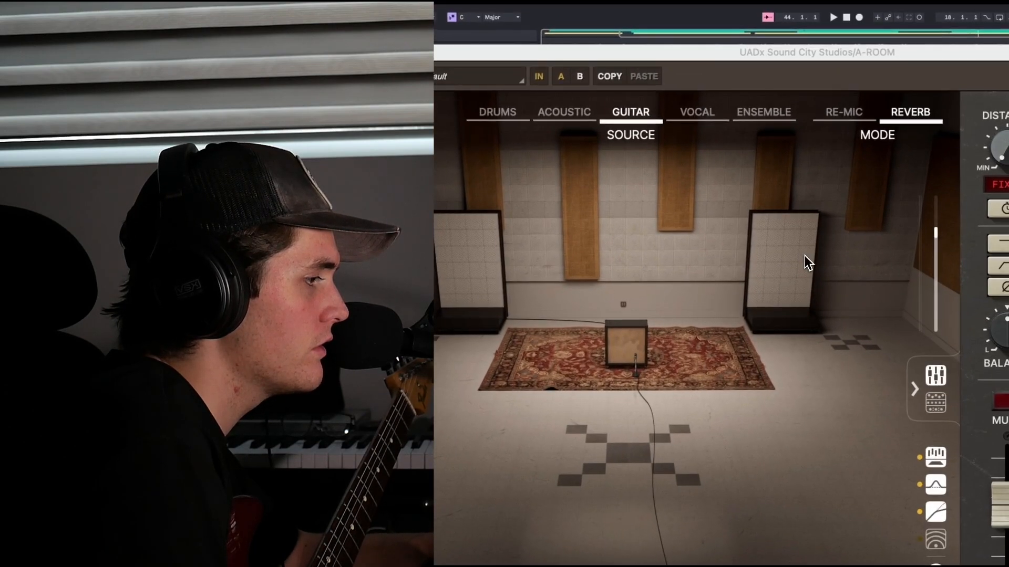
left_click(639, 118)
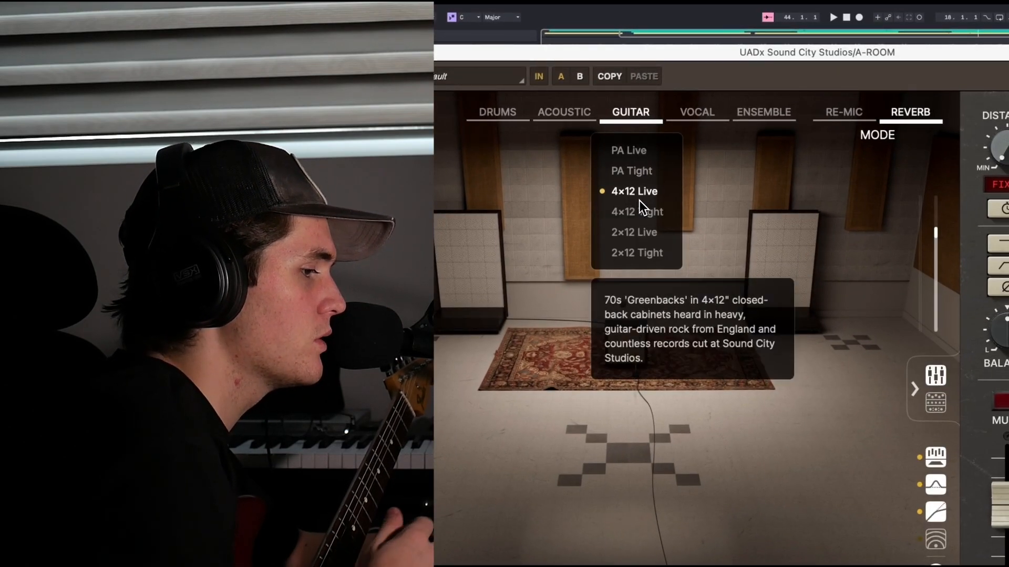
left_click(639, 199)
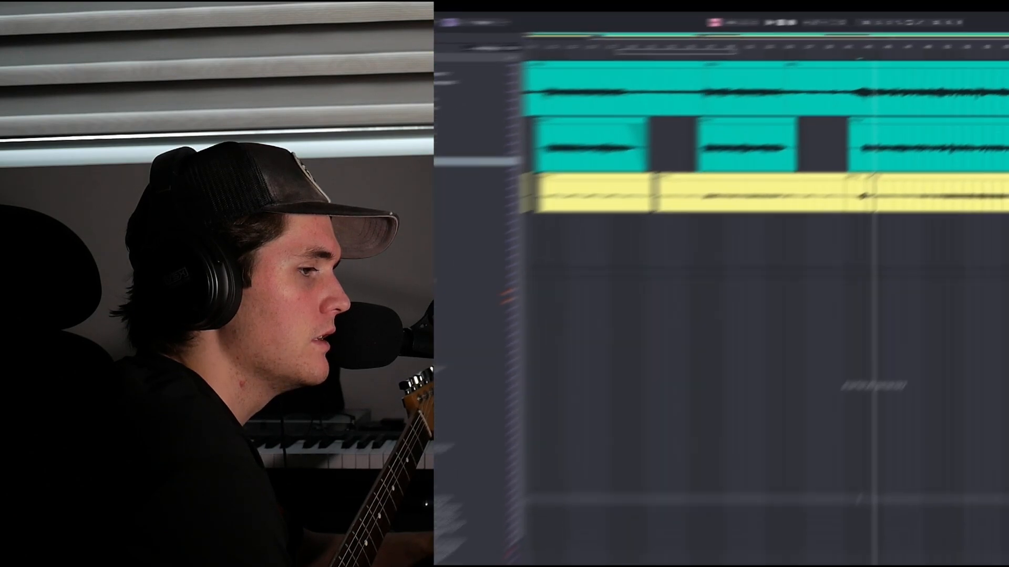
Set the first guitar track's plate send to -20.0 dB and the soloed yellow guitar track's room send to -10.0 dB
left_click_drag(966, 100, 968, 100)
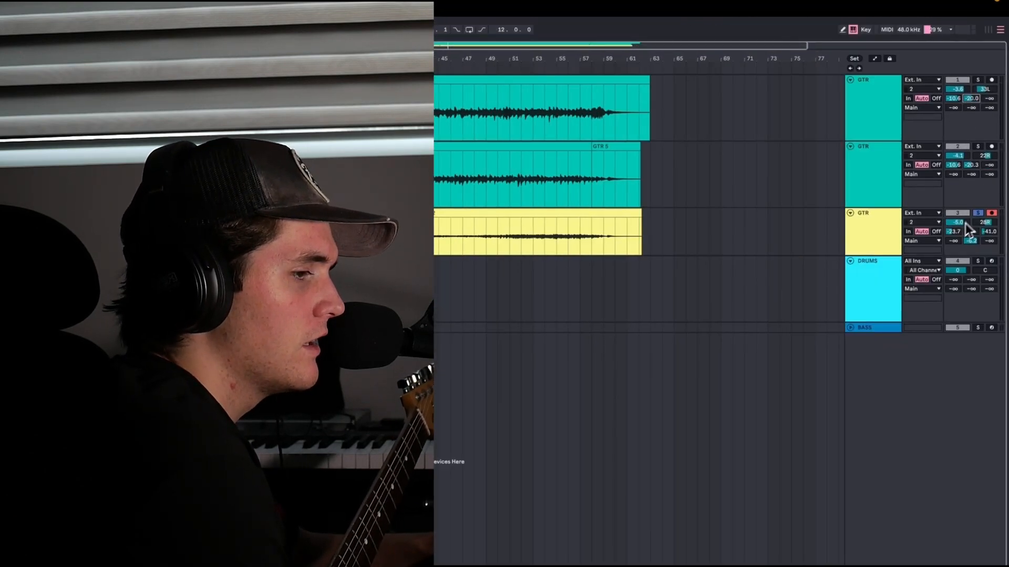
left_click(976, 214)
left_click(976, 214)
key("space")
left_click_drag(956, 232, 956, 238)
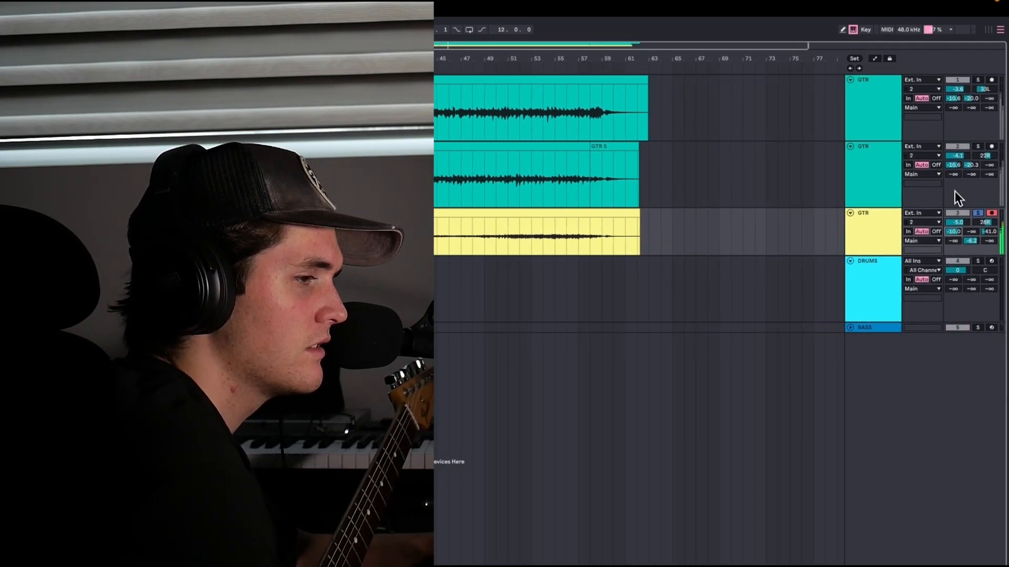
Solo the second guitar track, centre its pan with its plate send at -24.0 dB, and compare it with the first
left_click(977, 147)
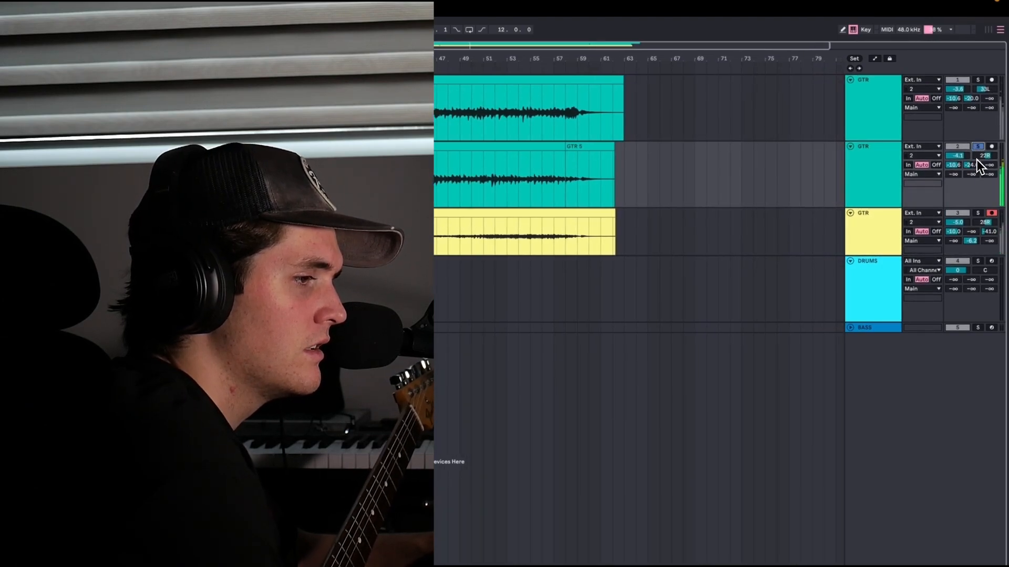
double_click(985, 158)
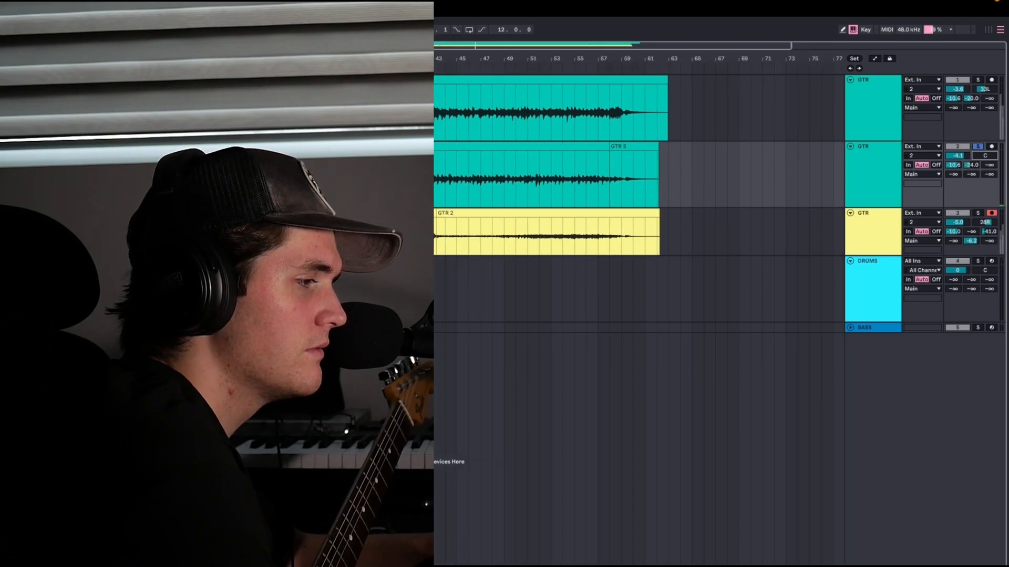
left_click(978, 80)
left_click(978, 80)
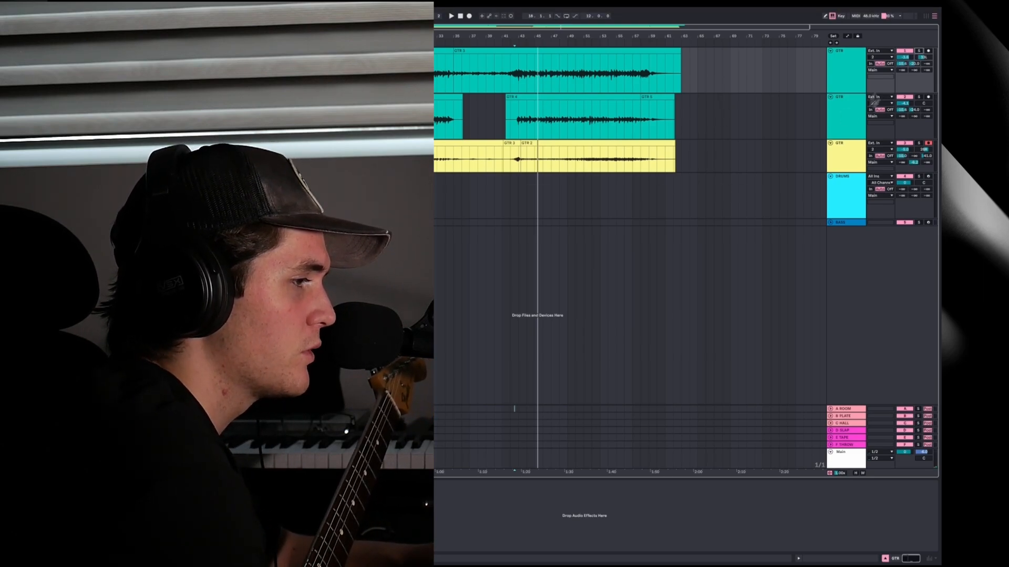
Arm the DRUMS track, check its Decapitator, and open Superior Drummer 3's Gospel EZX kit for auditioning
left_click(844, 132)
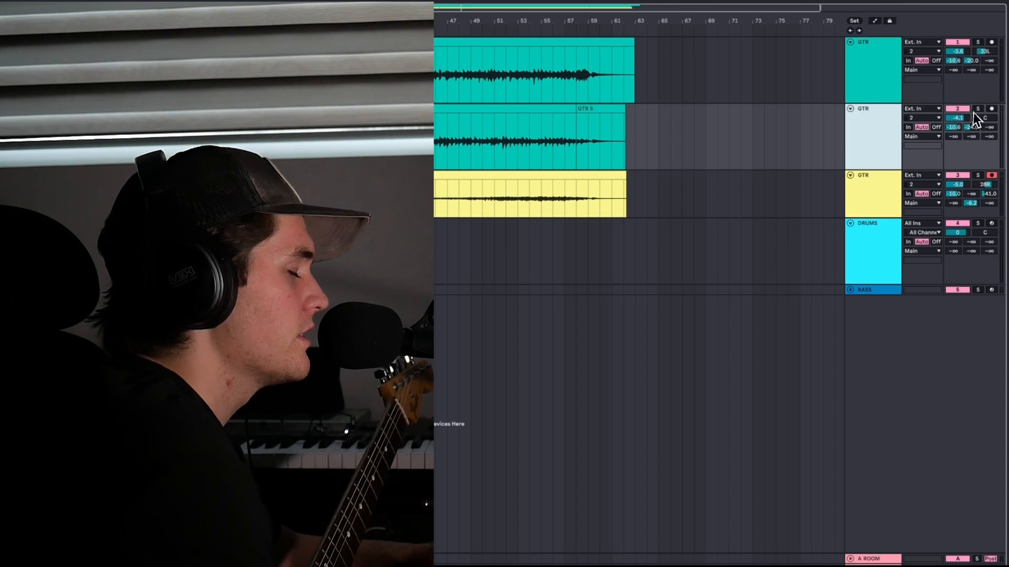
left_click(992, 224)
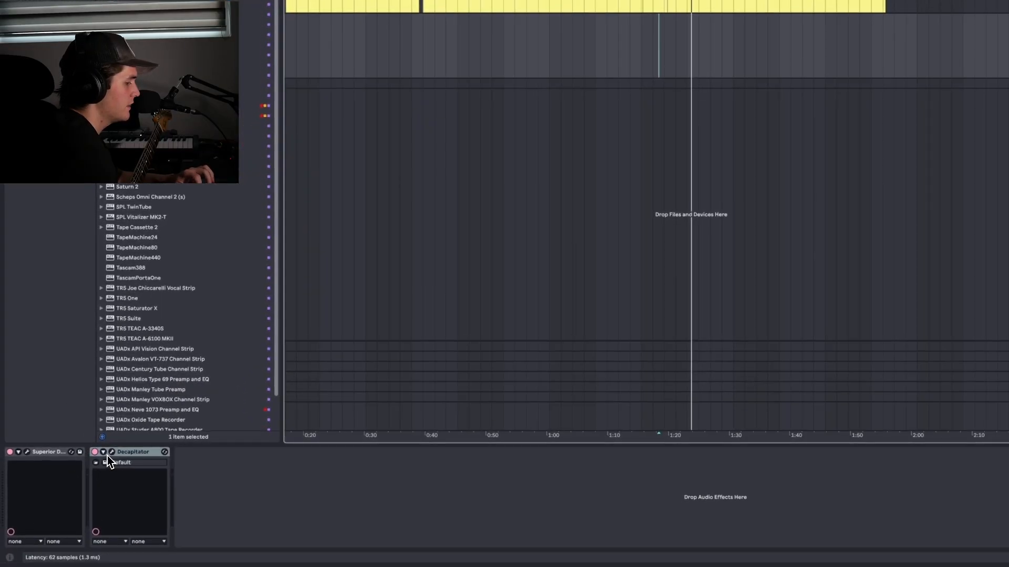
left_click(112, 453)
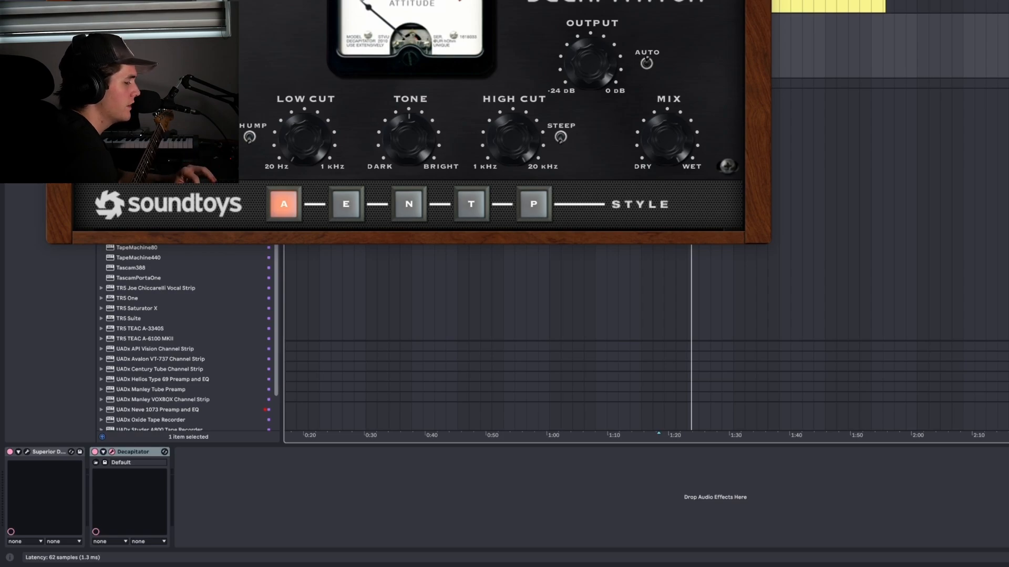
left_click(111, 452)
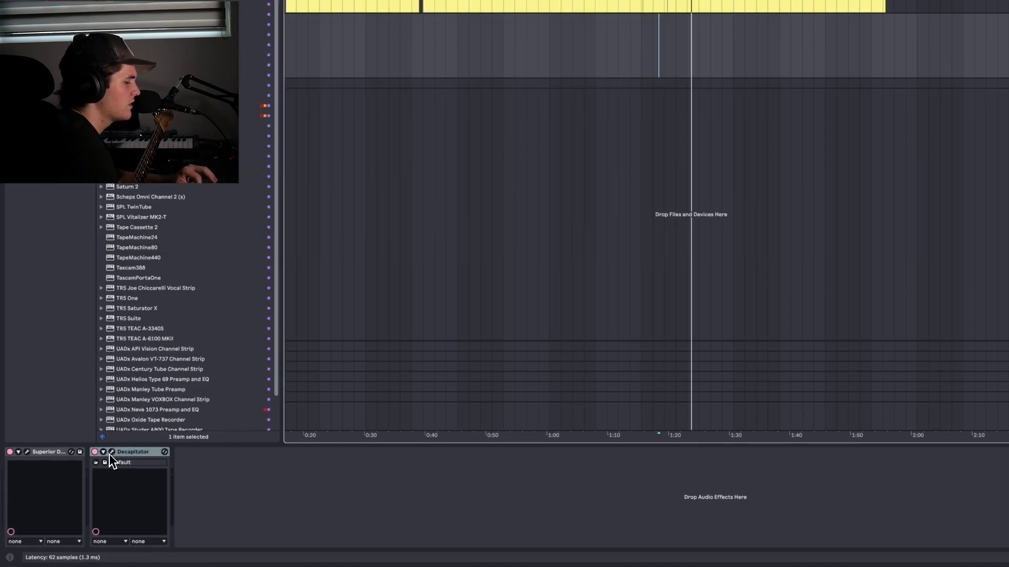
left_click(29, 453)
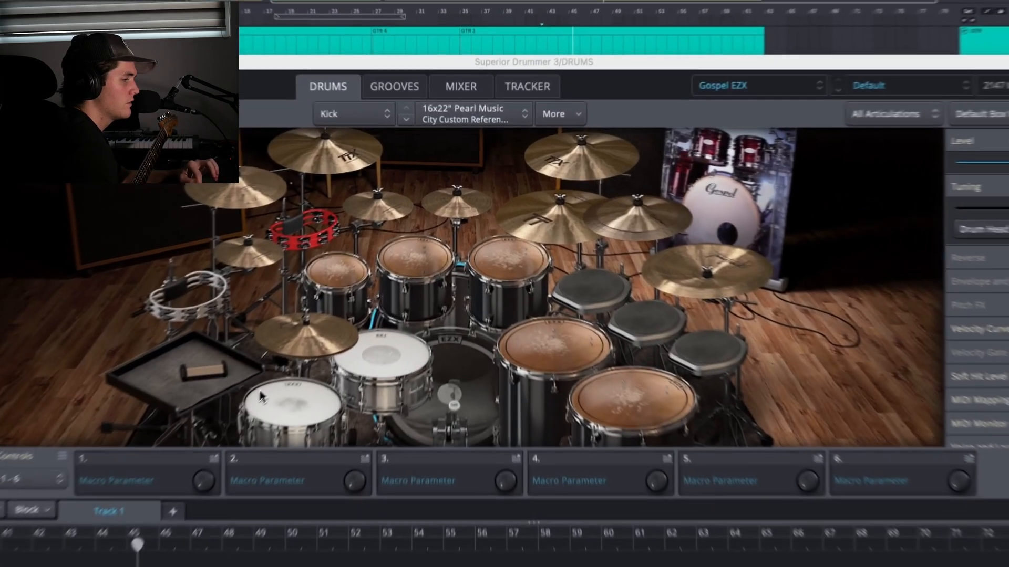
left_click(321, 335)
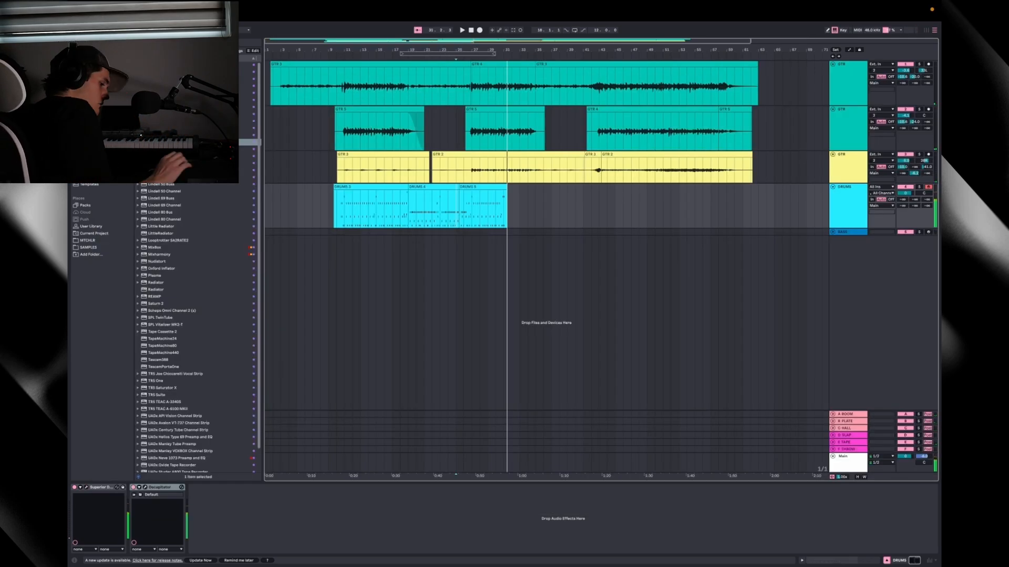
Record the MIDI drum part across the song on the DRUMS track and quantize its notes to the grid
left_click(480, 31)
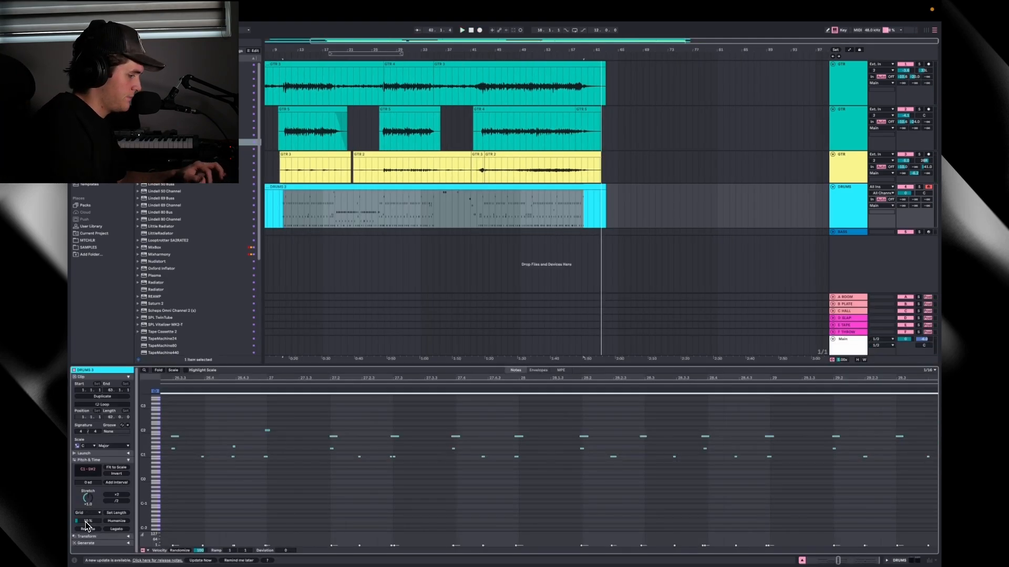
left_click(86, 537)
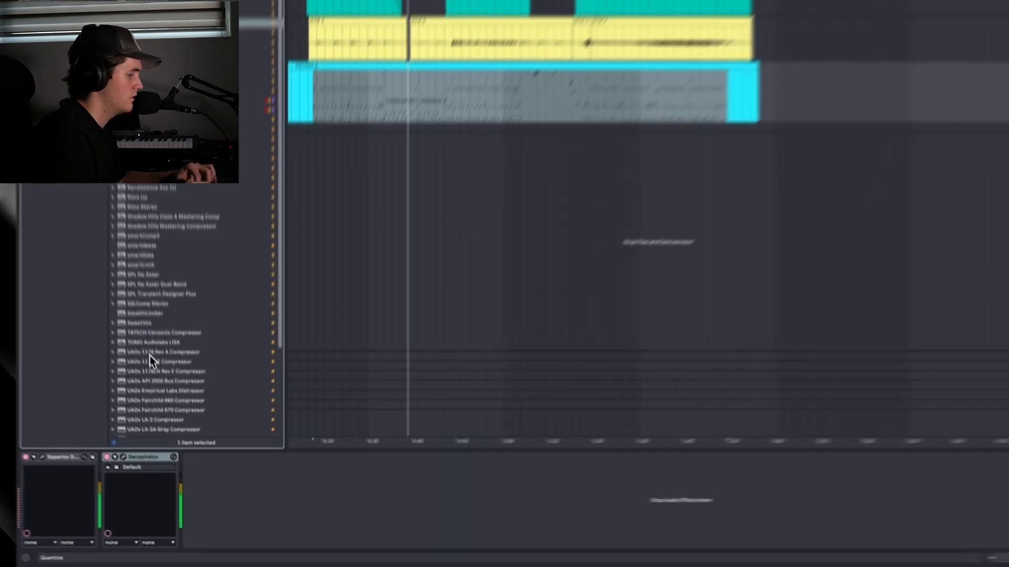
Insert the UADx 1176 Rev A Compressor between Superior Drummer and Decapitator on the DRUMS track
left_click_drag(147, 336, 119, 457)
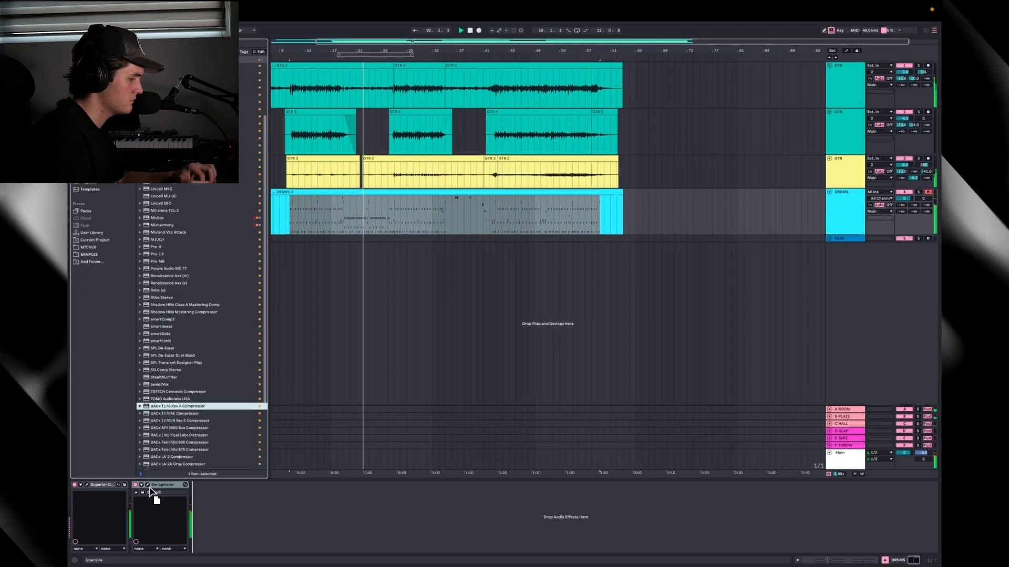
left_click_drag(151, 492, 155, 494)
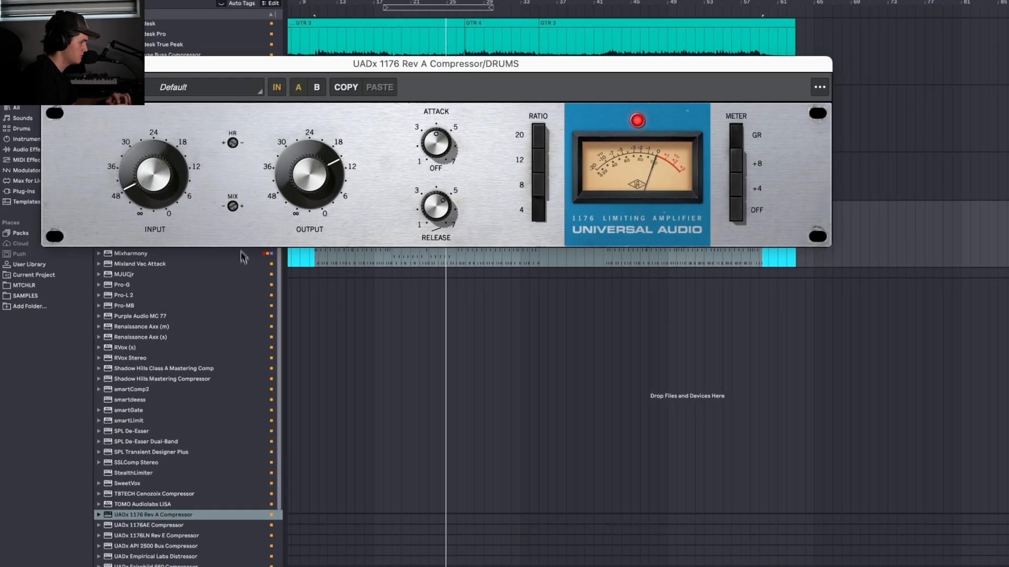
Try input, attack, release and output adjustments on the drums' 1176 Rev A Compressor during playback
left_click_drag(312, 69, 332, 262)
left_click(315, 227)
key("space")
left_click_drag(196, 357, 197, 347)
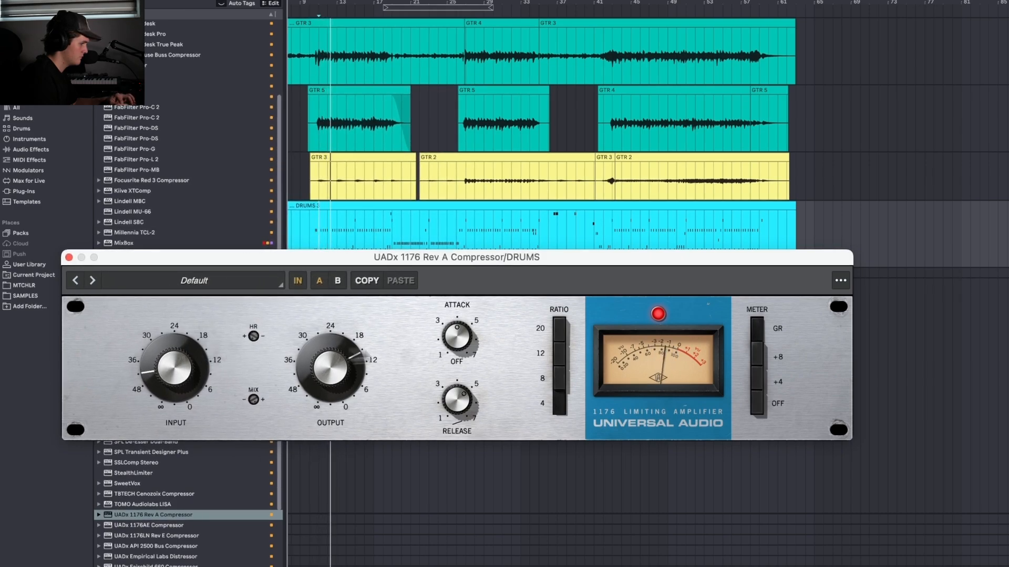
left_click_drag(461, 338, 458, 226)
left_click_drag(458, 400, 451, 72)
mouse_move(351, 375)
left_mouse_down()
mouse_move(351, 383)
mouse_move(351, 375)
left_mouse_up()
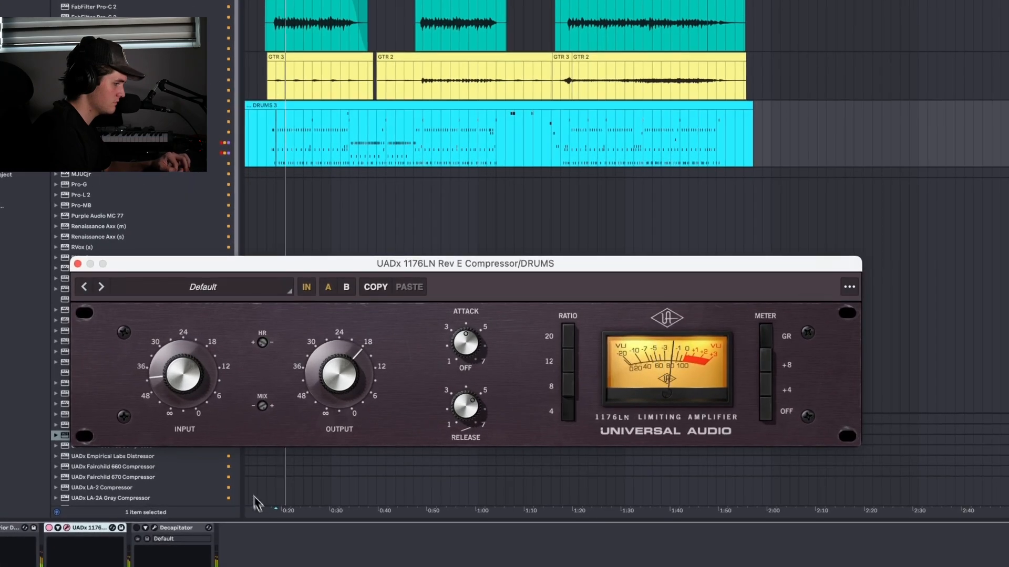
Set the input of the drums' UADx 1176LN Rev E Compressor to about 37 and adjust its attack
left_click_drag(190, 397, 184, 385)
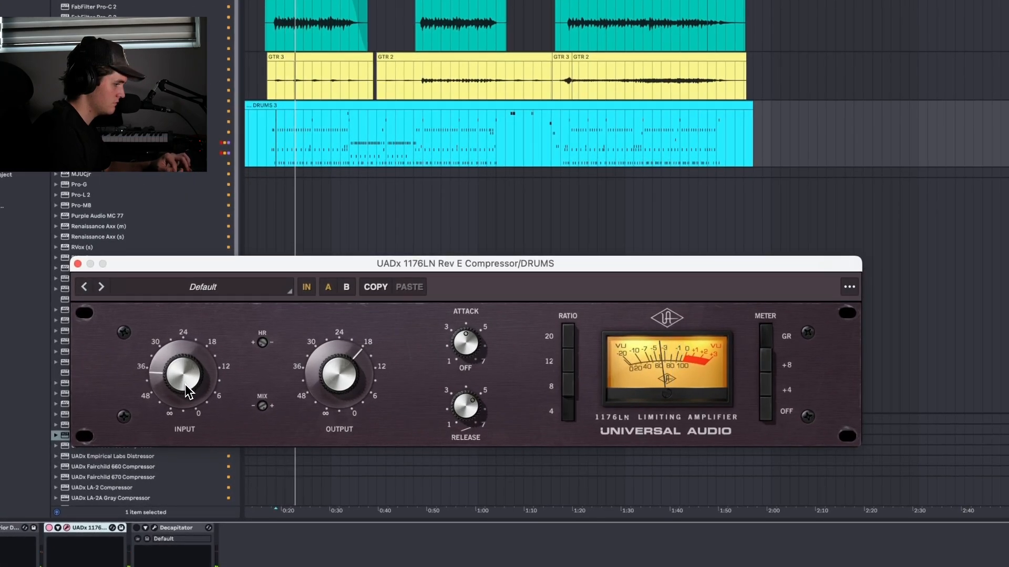
left_click_drag(465, 347, 465, 170)
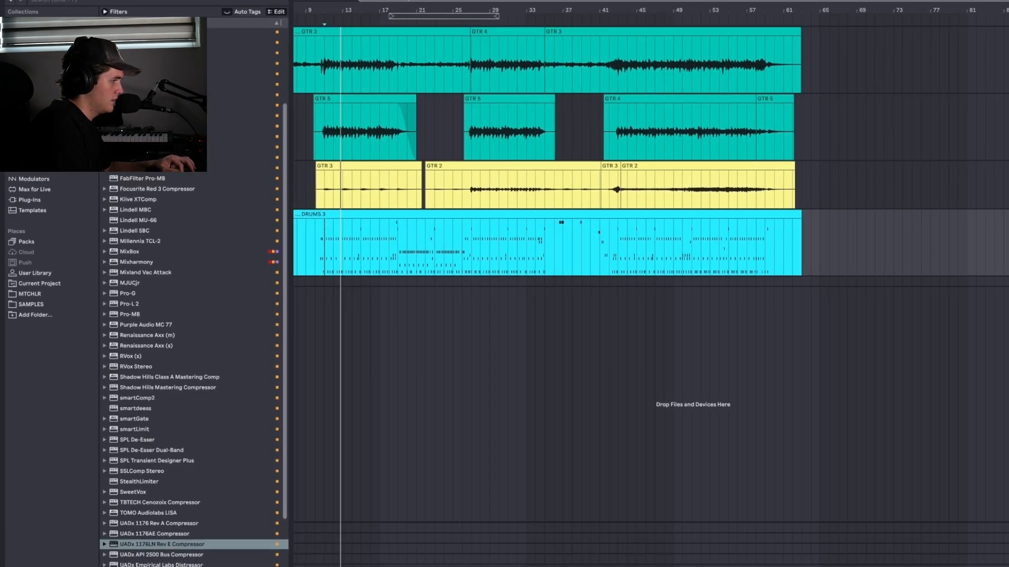
Add UADx Sound City Studios to the DRUMS track, switch it to Reverb mode and enable the Room 1 mics
left_click(31, 43)
scroll(151, 358, "down", 8)
left_click_drag(133, 485, 373, 234)
left_click_drag(350, 176, 350, 176)
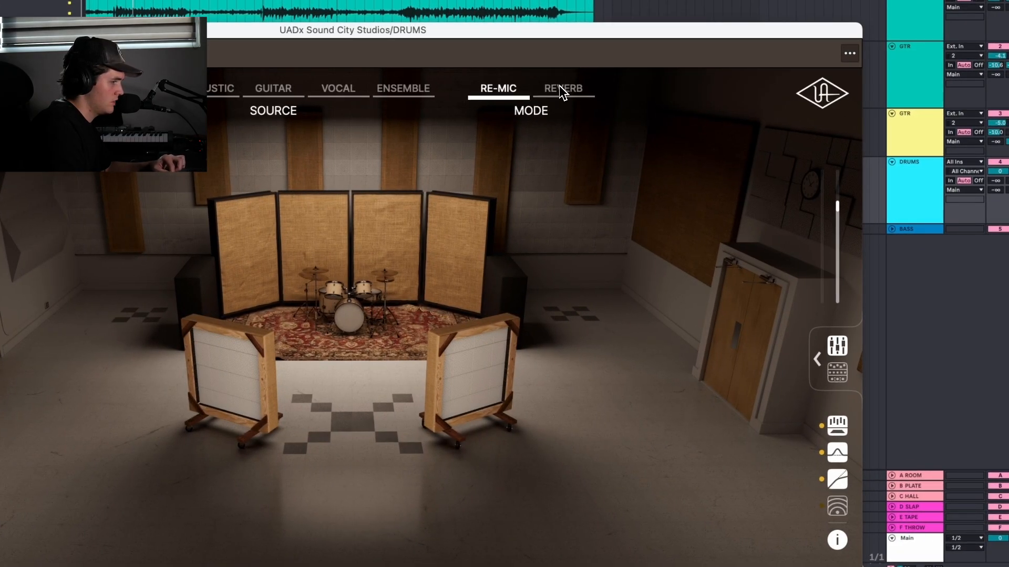
left_click(561, 89)
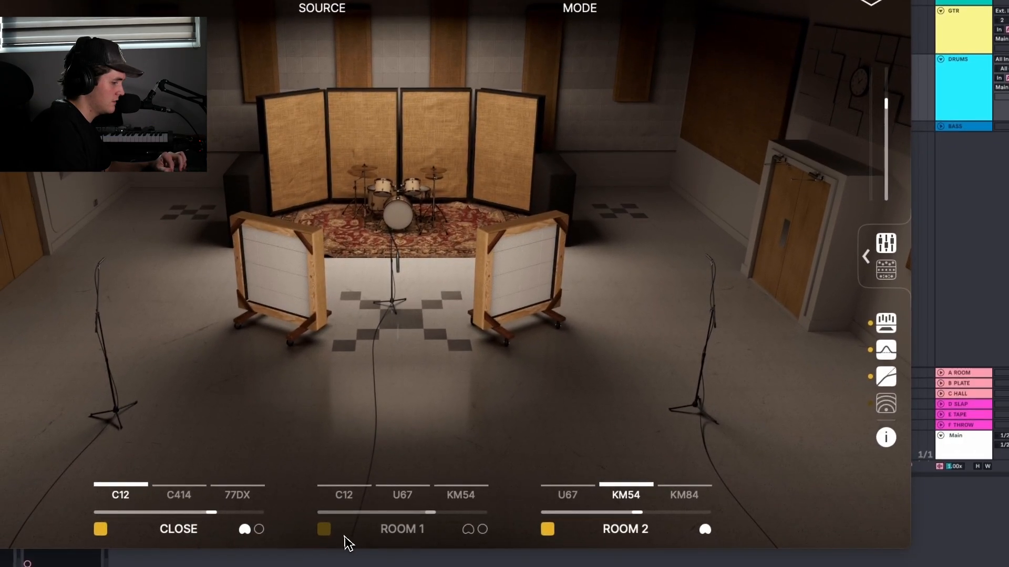
left_click(325, 529)
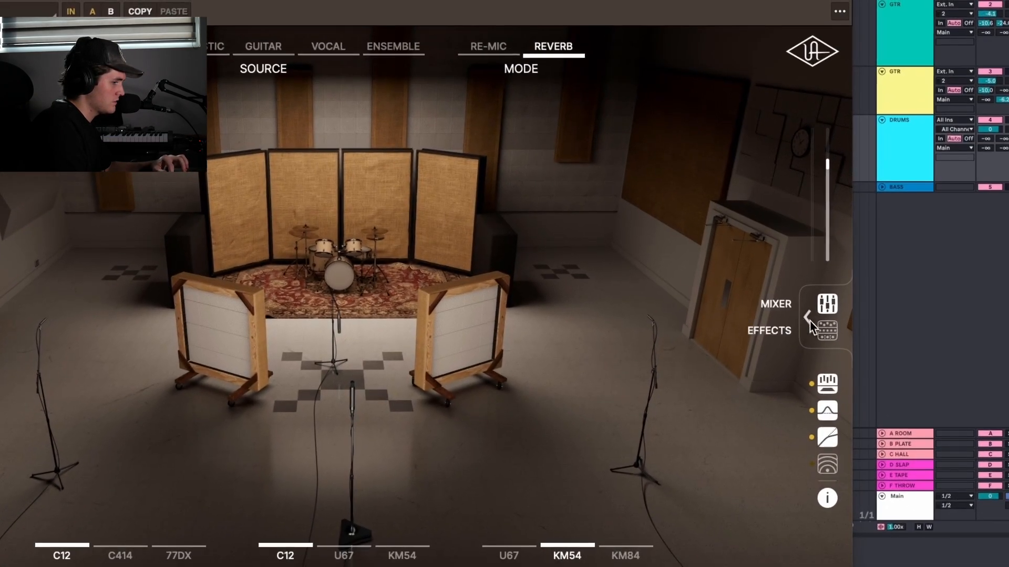
Time-align the Close, Room 1 and Room 2 mics in Sound City Studios' mixer and engage Room 1's low-cut filter
left_click(886, 242)
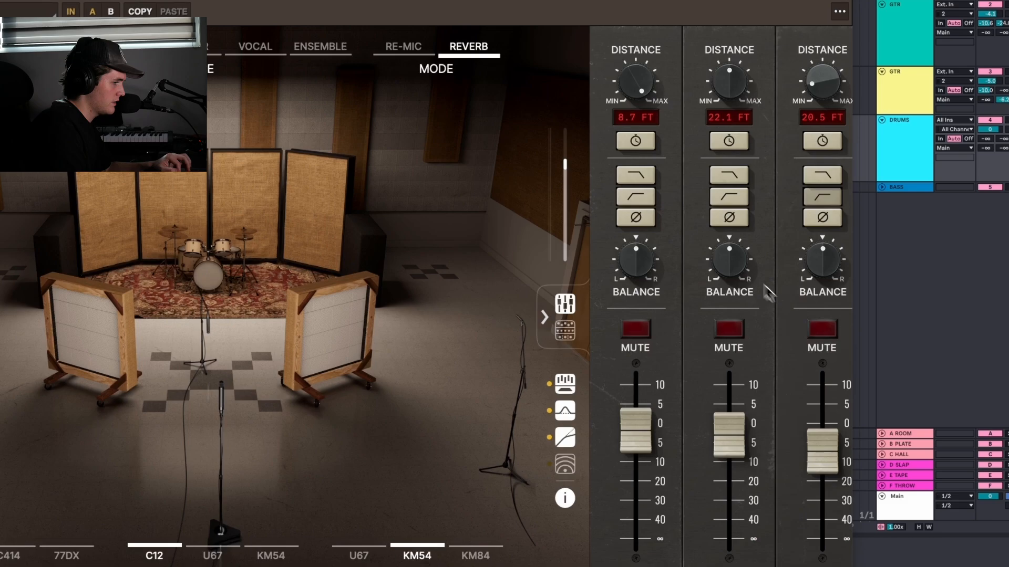
left_click(715, 141)
left_click(622, 141)
left_click(527, 142)
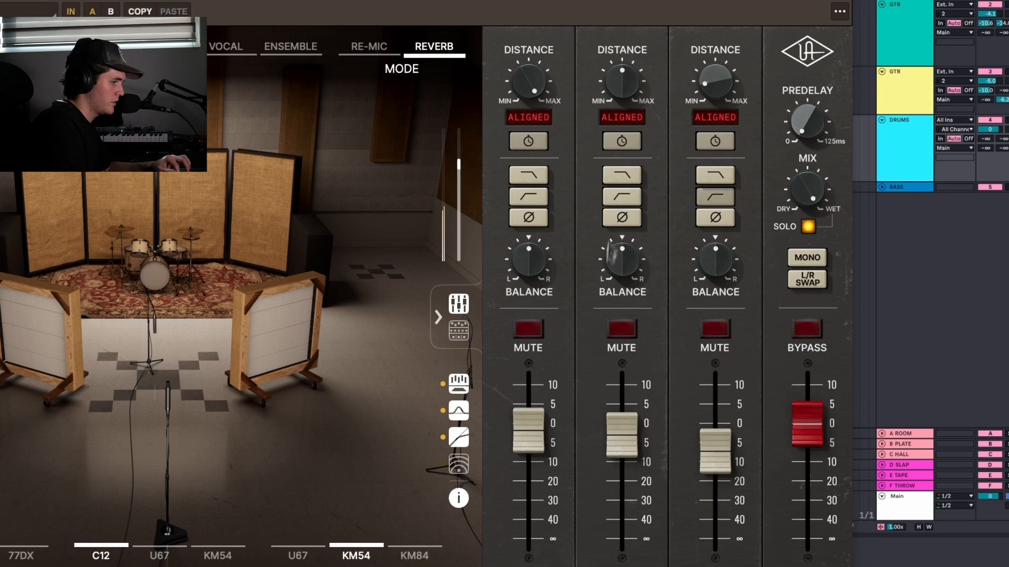
left_click(622, 197)
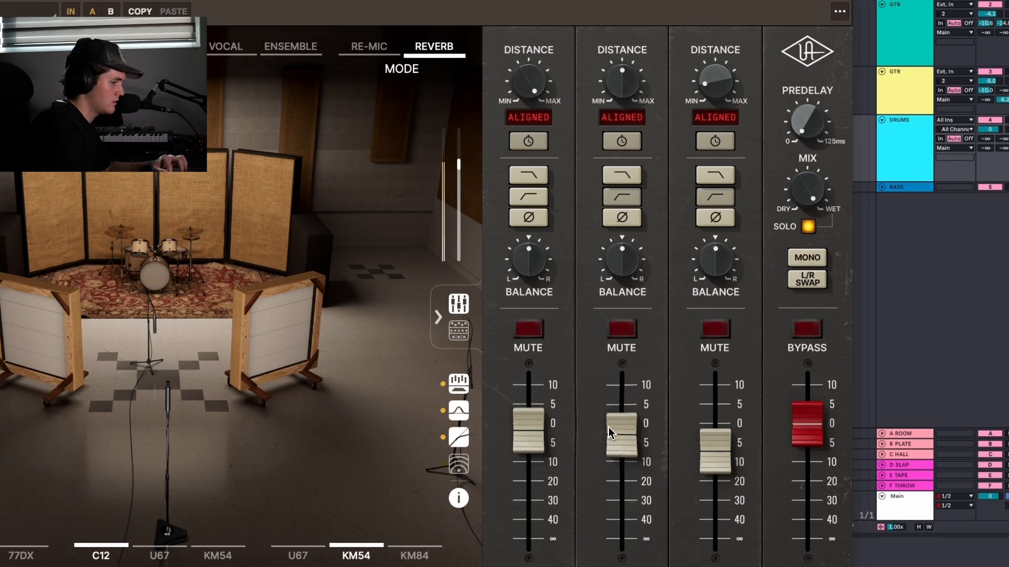
Lower the Room 1 fader to about -9 dB and Room 2 to about -11 dB, and switch Room 2's mic to KM84
left_click_drag(610, 449, 608, 453)
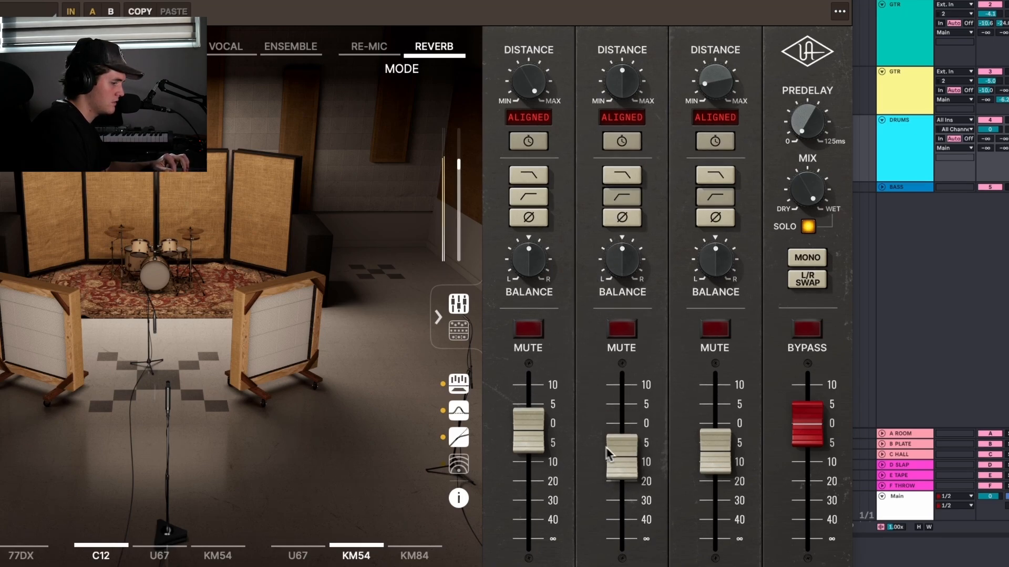
mouse_move(703, 466)
left_mouse_down()
mouse_move(710, 498)
mouse_move(713, 484)
left_mouse_up()
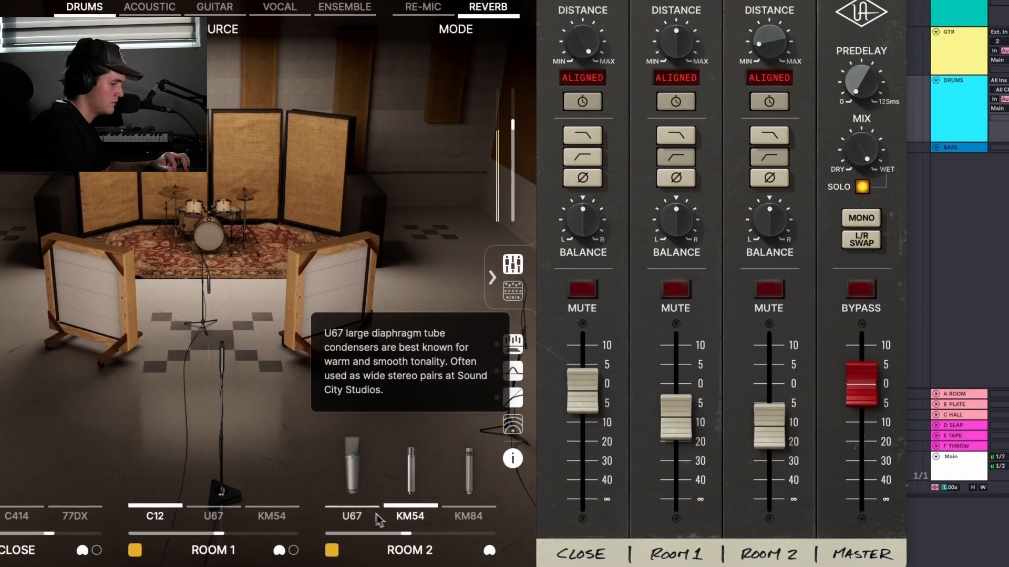
left_click(455, 517)
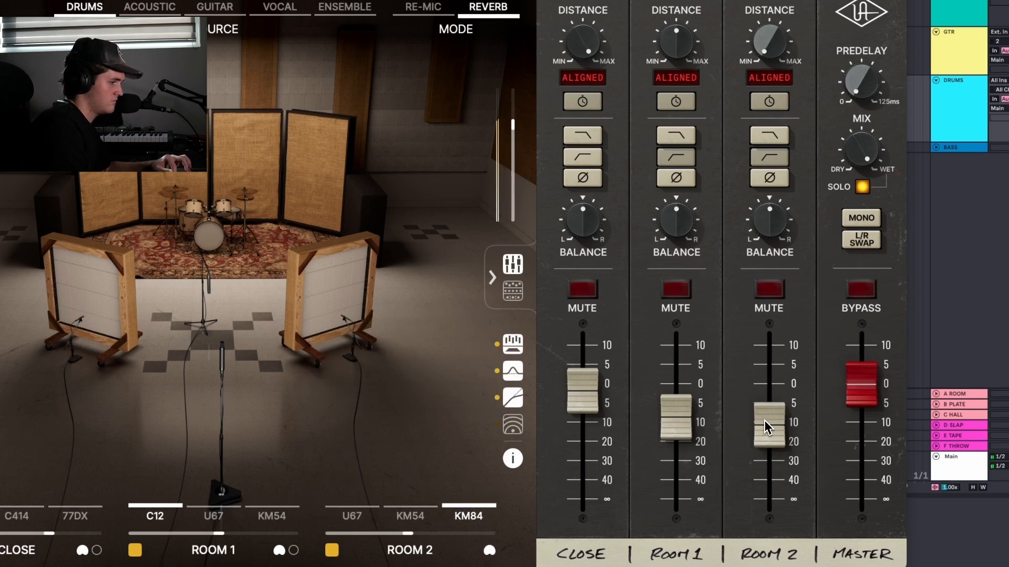
Engage the Close mic's low-cut filter and reduce the low band of Sound City Studios' equalizer
left_click(582, 158)
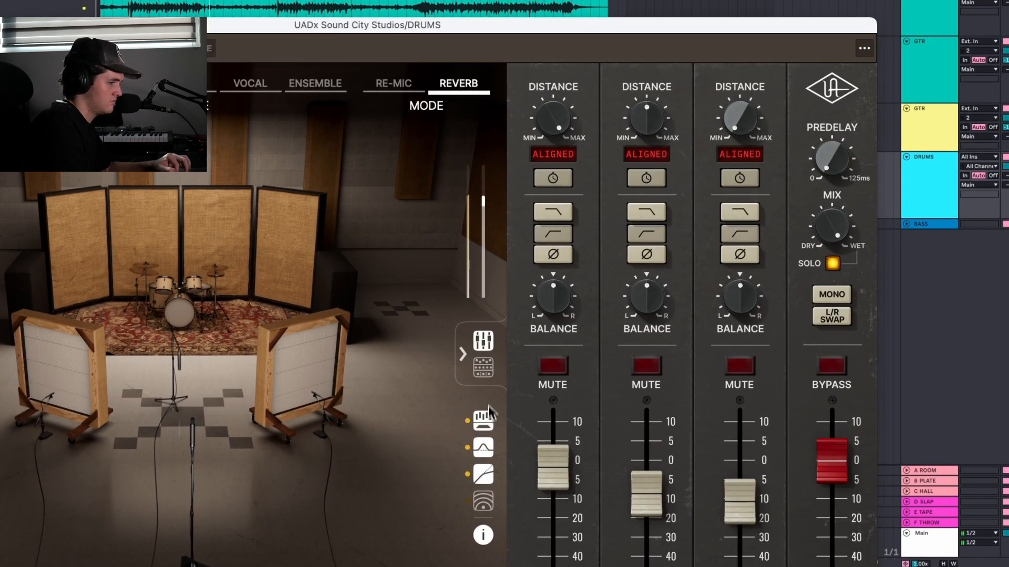
left_click(483, 367)
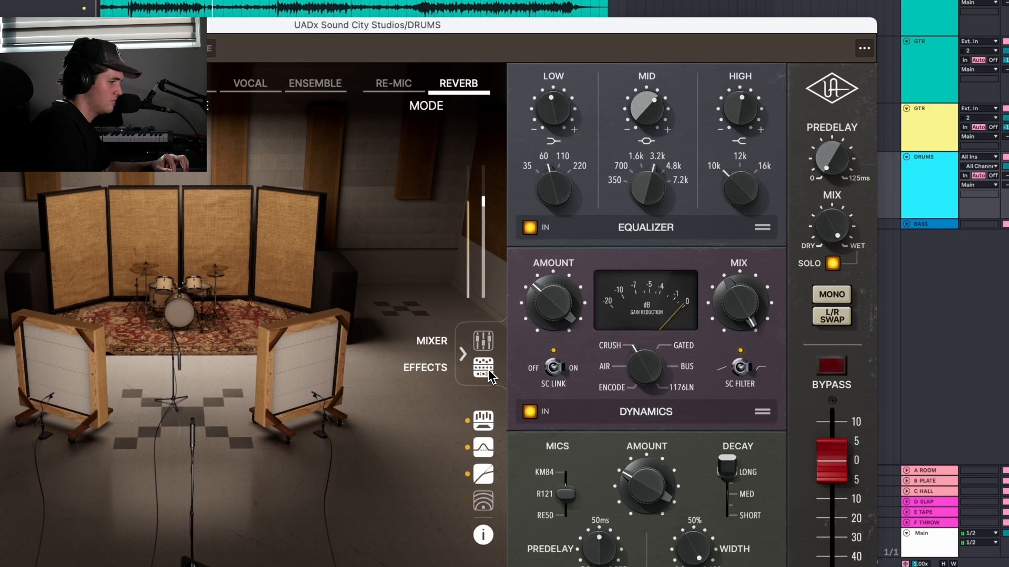
left_click_drag(553, 113, 552, 119)
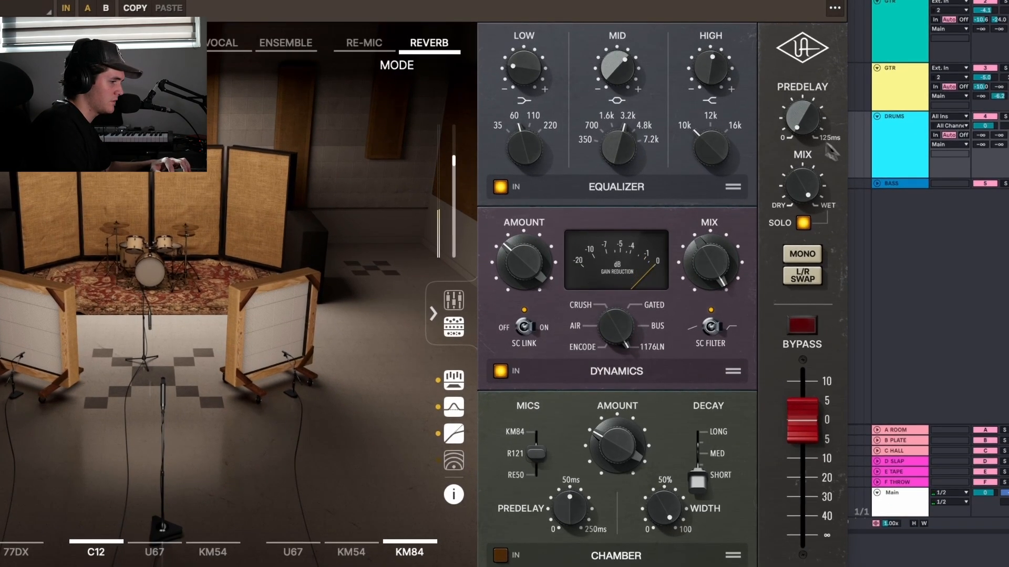
Turn off Sound City Studios' wet solo, close the plug-in and lower the DRUMS track's volume slightly
left_click(803, 222)
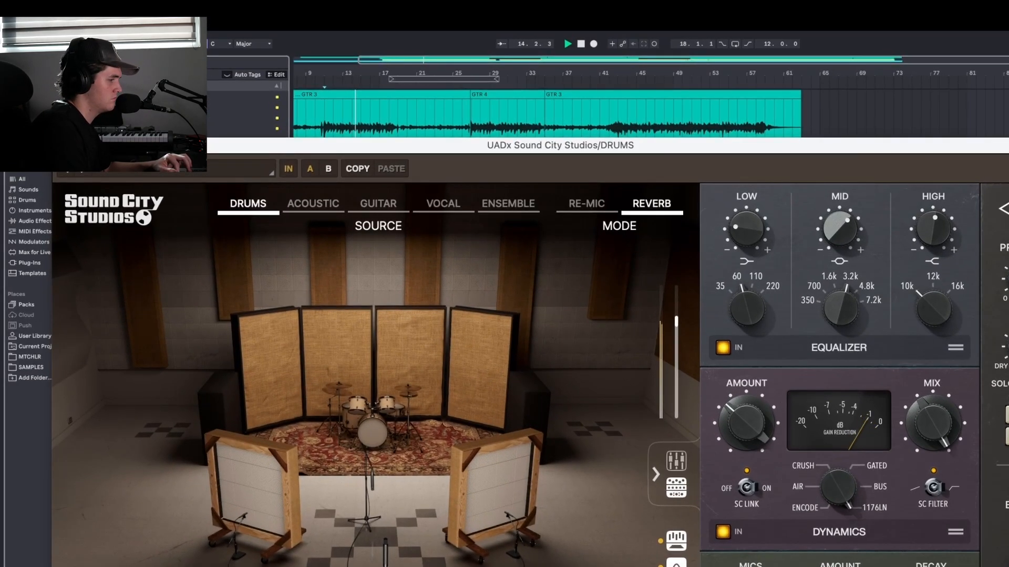
left_click(60, 146)
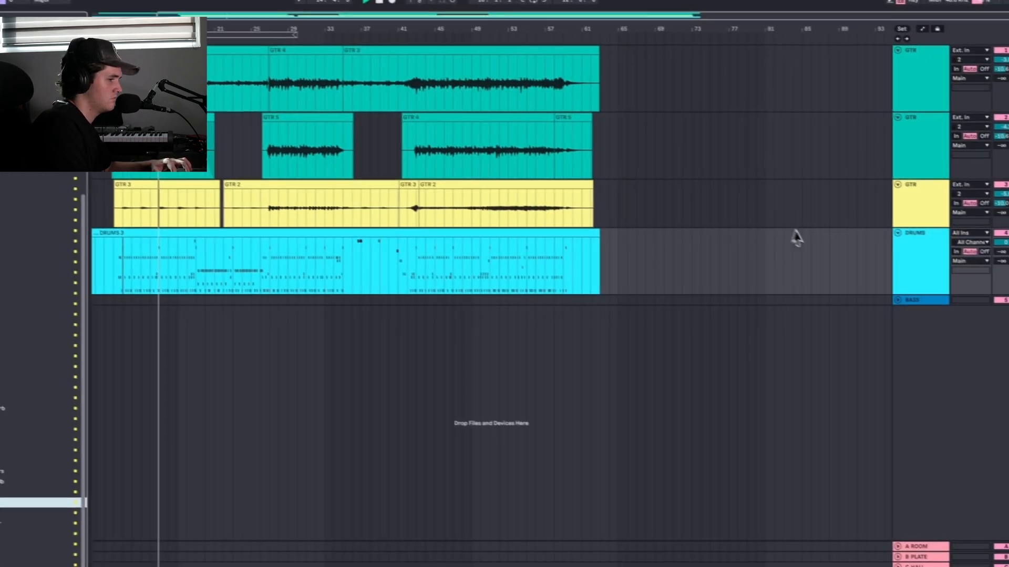
left_click(953, 249)
left_click_drag(952, 248, 953, 245)
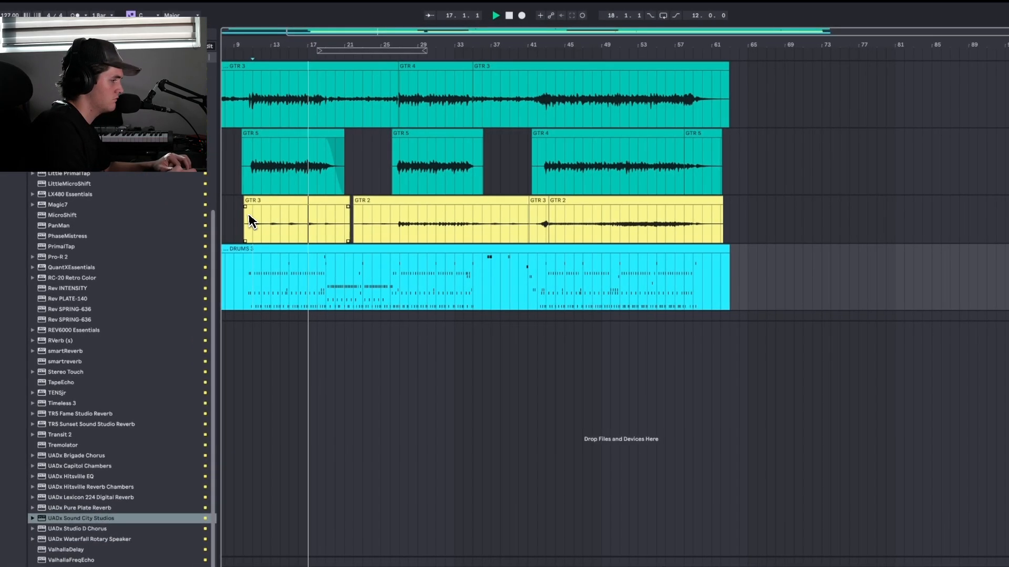
Reopen Sound City Studios on the DRUMS track and lower its dry/wet mix
scroll(63, 201, "up", 10)
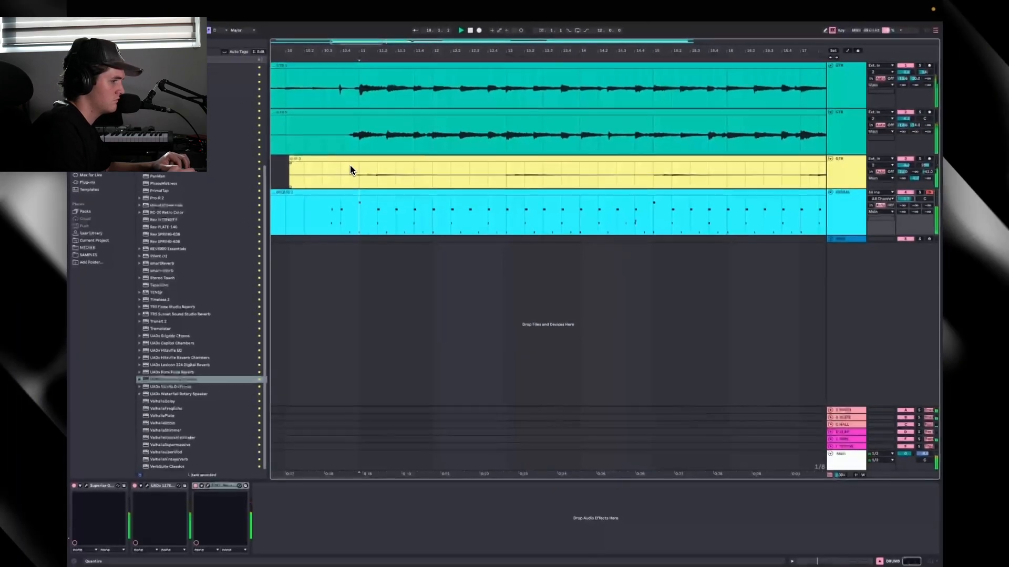
scroll(409, 159, "down", 10)
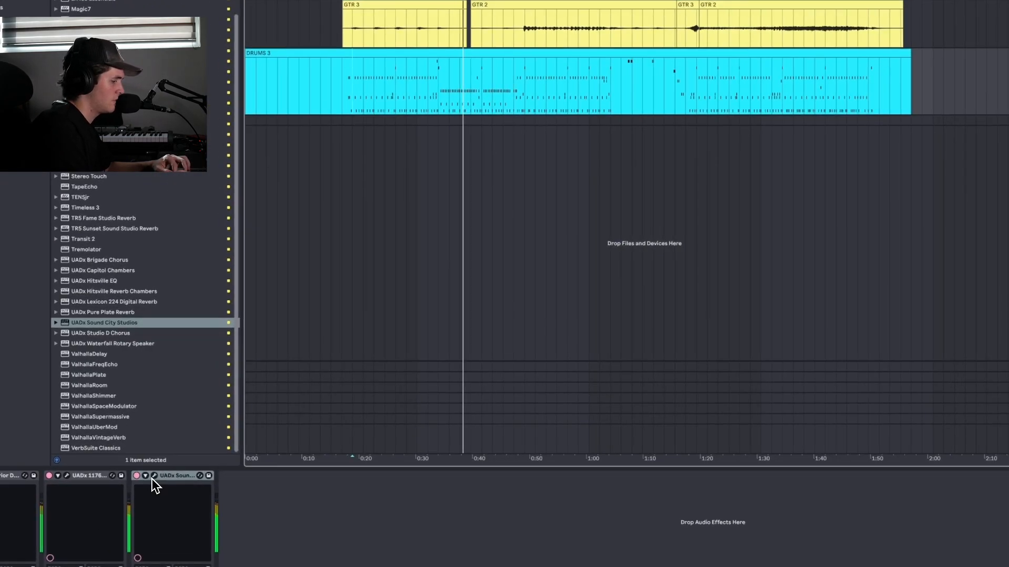
left_click(95, 511)
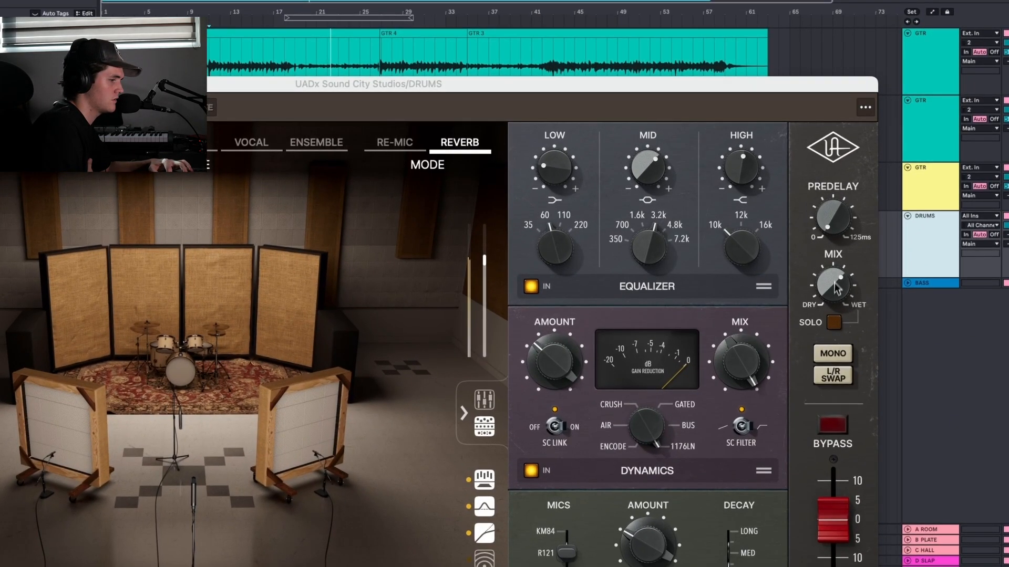
left_click_drag(836, 286, 837, 320)
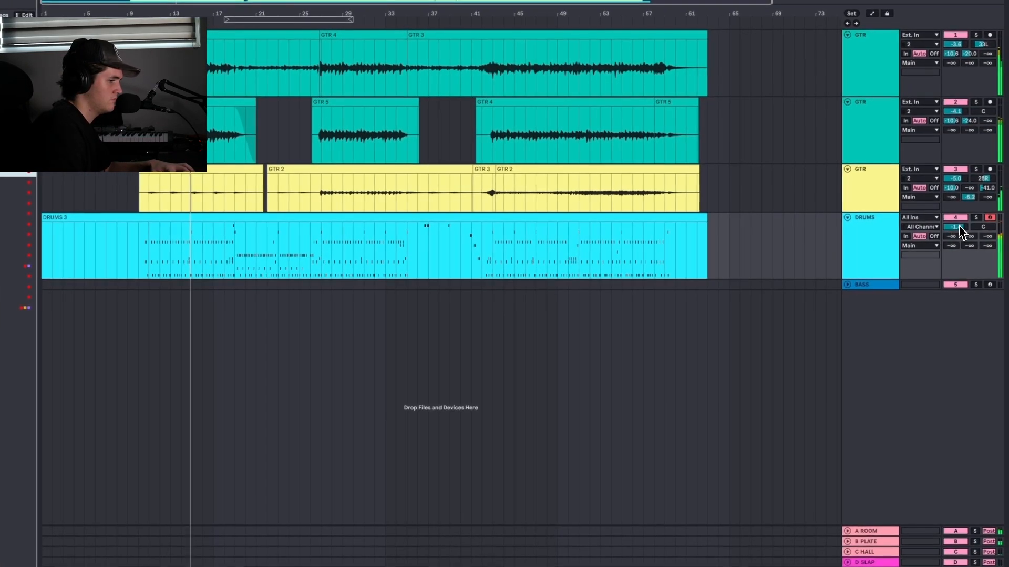
Add Pro-Q 4 to the DRUMS track, and copy Kick Out's EQ insert to Kick In in Superior Drummer 3's mixer
left_click(857, 266)
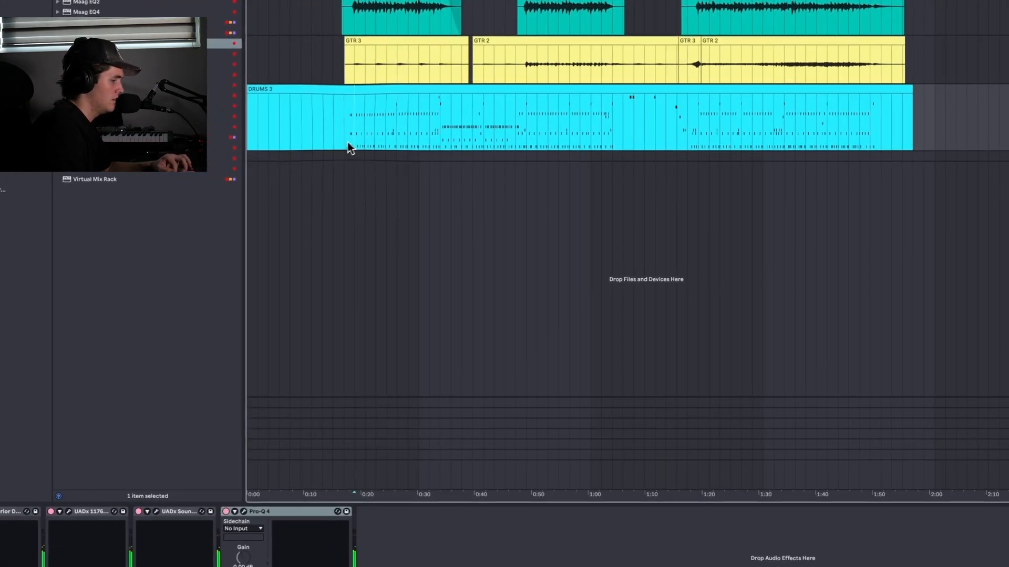
left_click(29, 493)
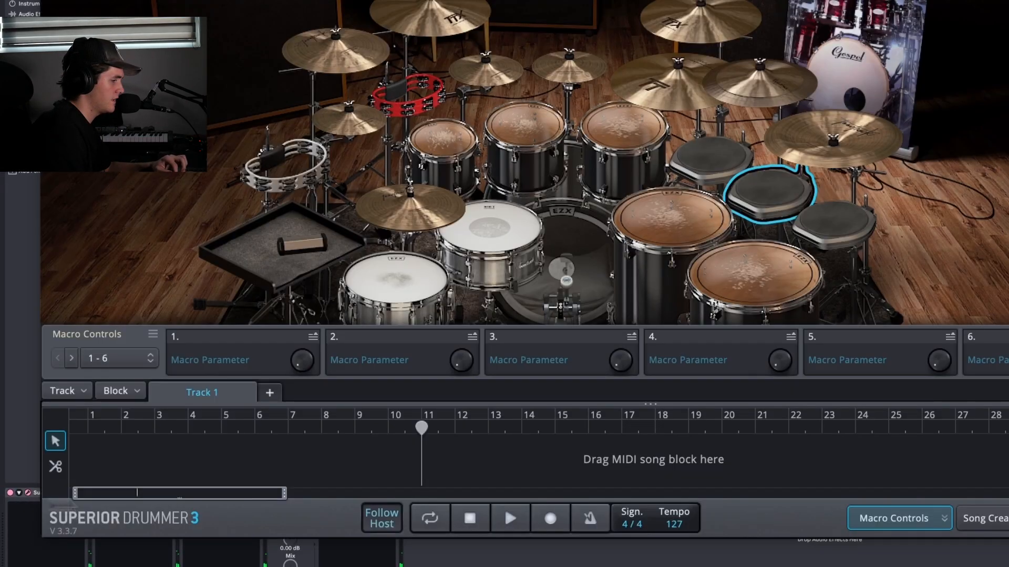
left_click(549, 97)
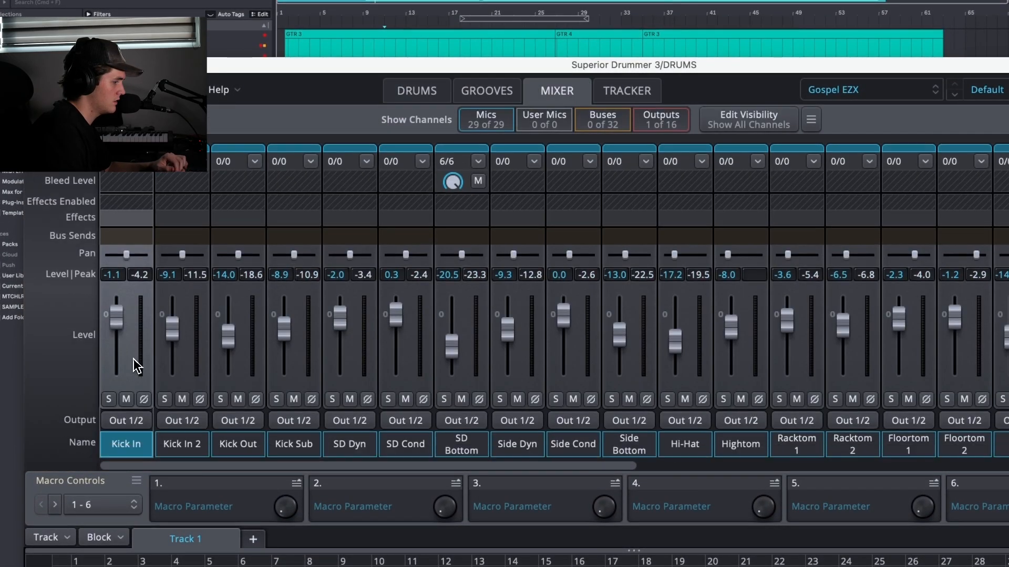
scroll(140, 380, "right", 10)
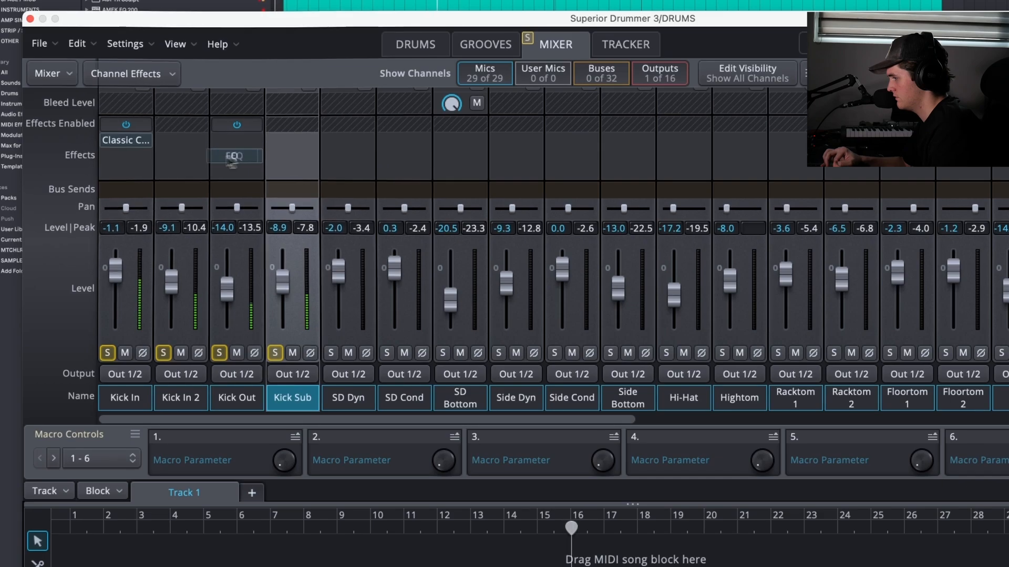
mouse_move(232, 158)
left_mouse_down()
mouse_move(125, 156)
mouse_move(212, 172)
mouse_move(231, 157)
left_mouse_up()
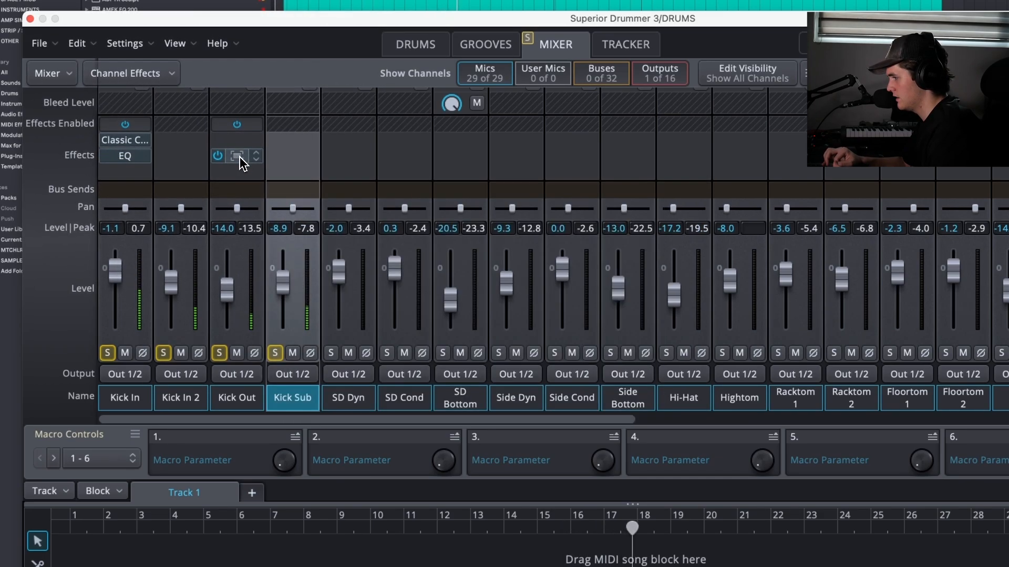
Reshape Kick In's EQ with about +4 dB near 6 kHz, the low-mid cut near 400 Hz and about +2 dB near 35 Hz
double_click(126, 156)
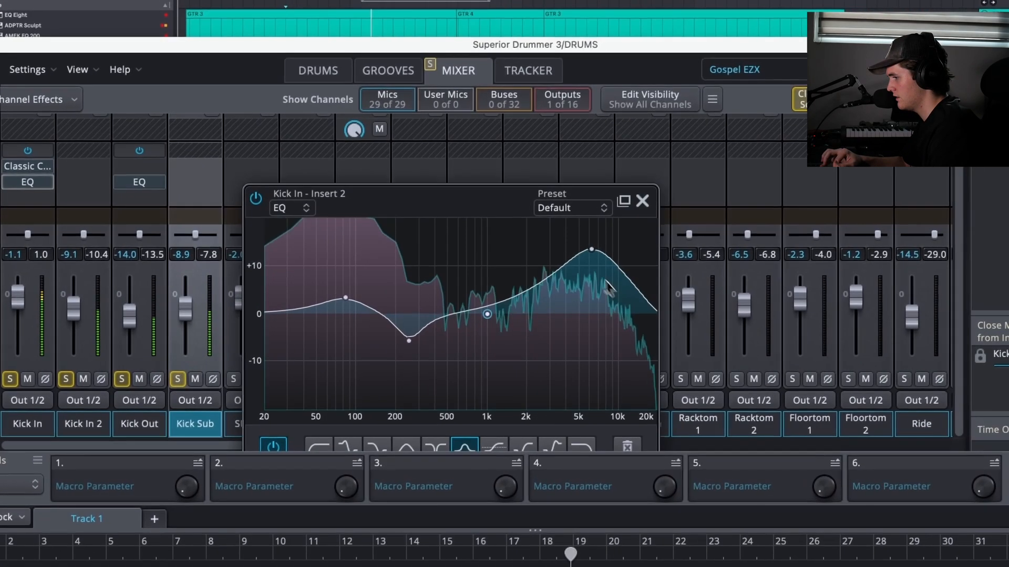
left_click_drag(590, 251, 589, 297)
left_click_drag(408, 341, 434, 339)
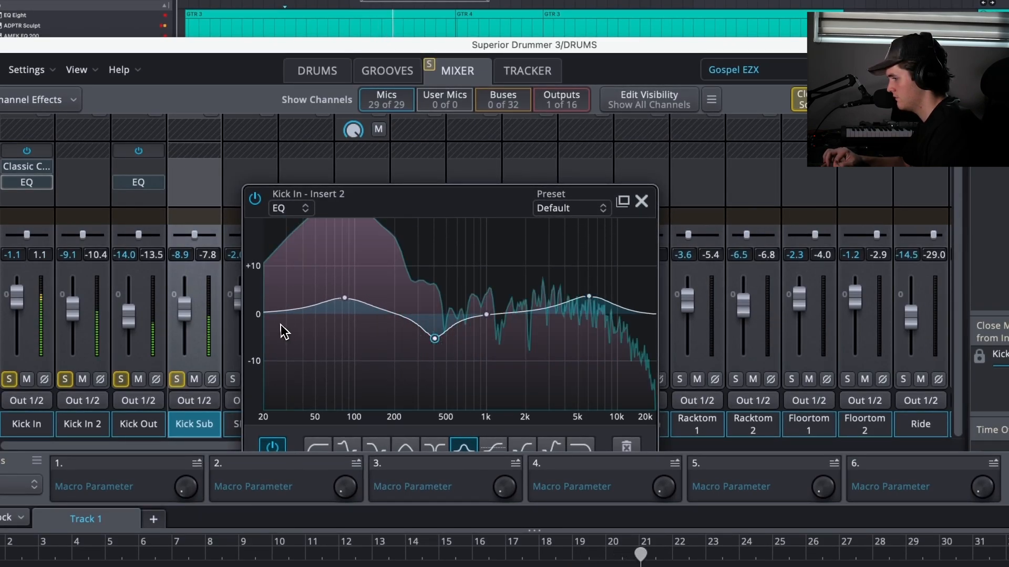
left_click_drag(273, 317, 292, 308)
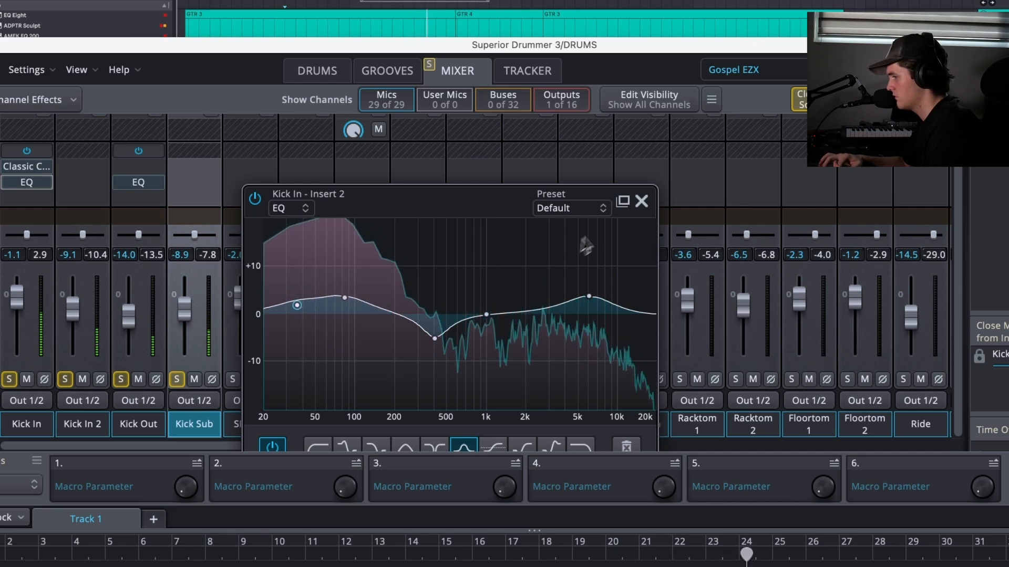
left_click(641, 201)
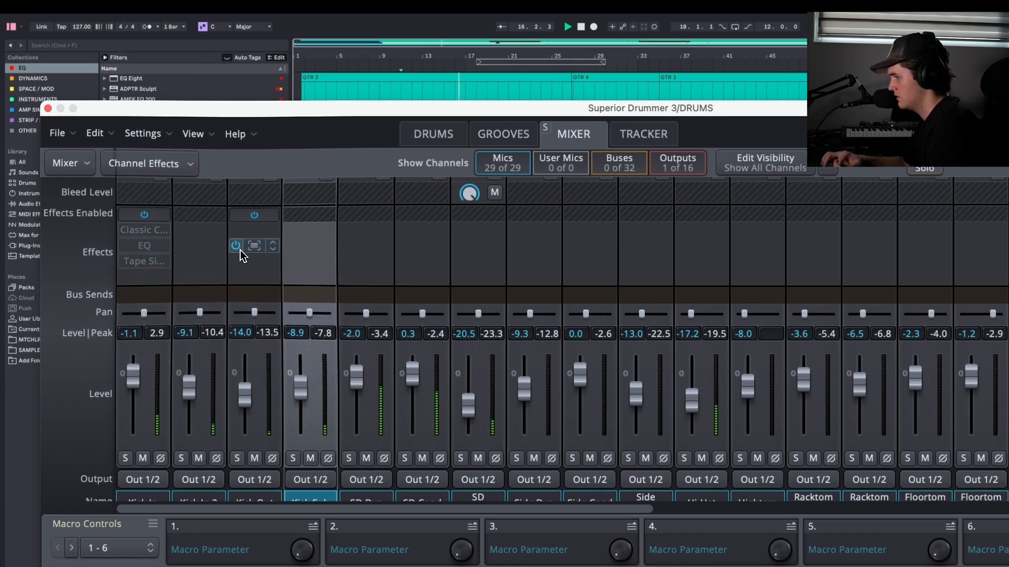
Compare the kick sound with the Kick Out channel's effects bypassed and enabled
left_click(254, 214)
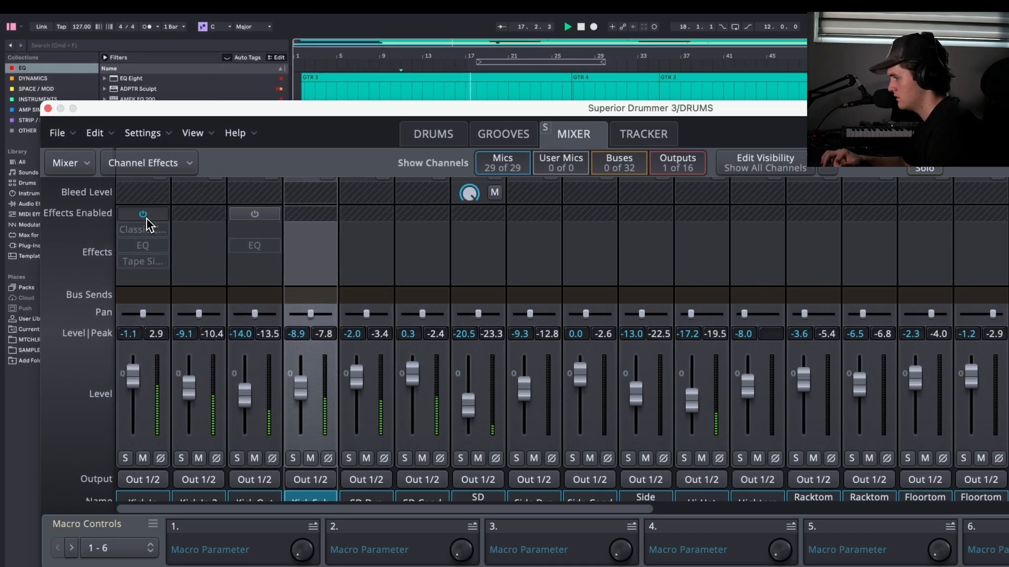
left_click(254, 213)
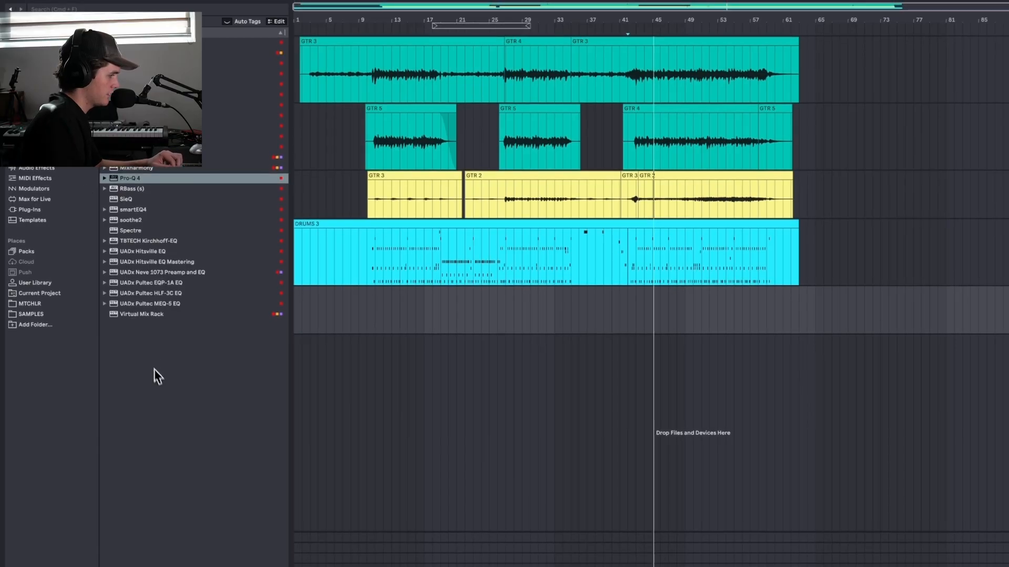
Load MODO BASS 2 on the BASS track and open the pedalboard in its studio view
left_click(31, 63)
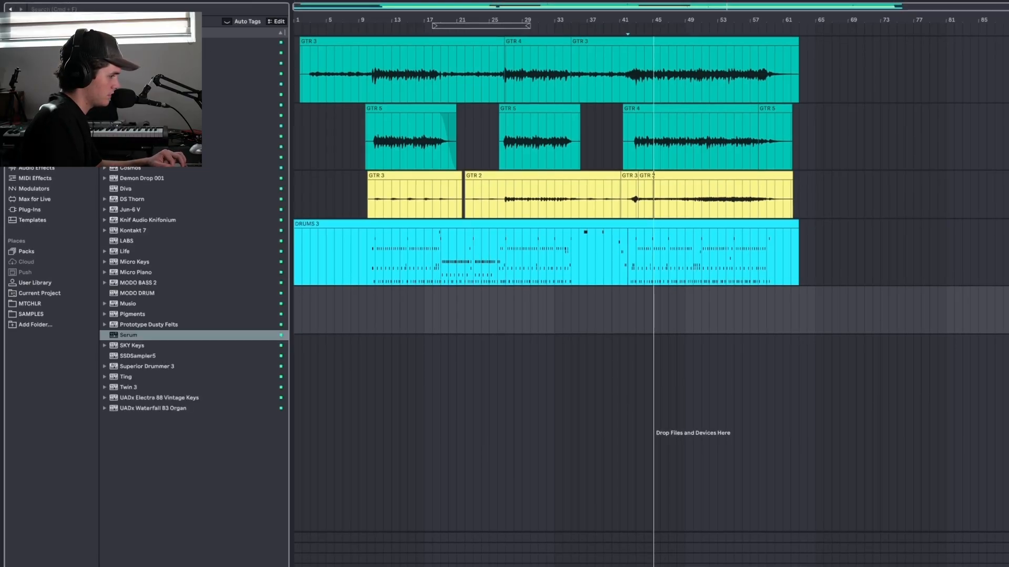
left_click_drag(128, 283, 181, 467)
left_click(651, 153)
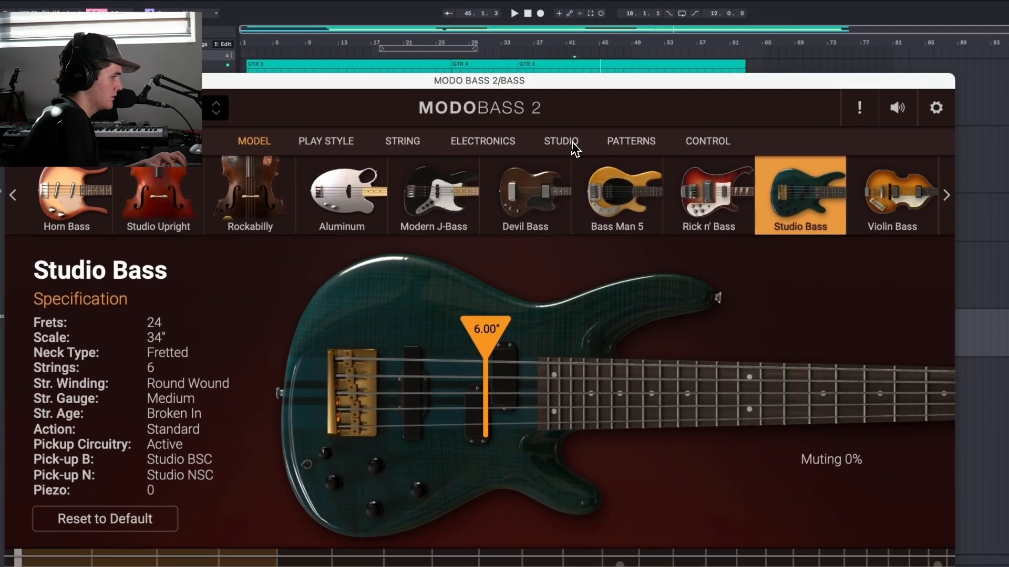
left_click(557, 144)
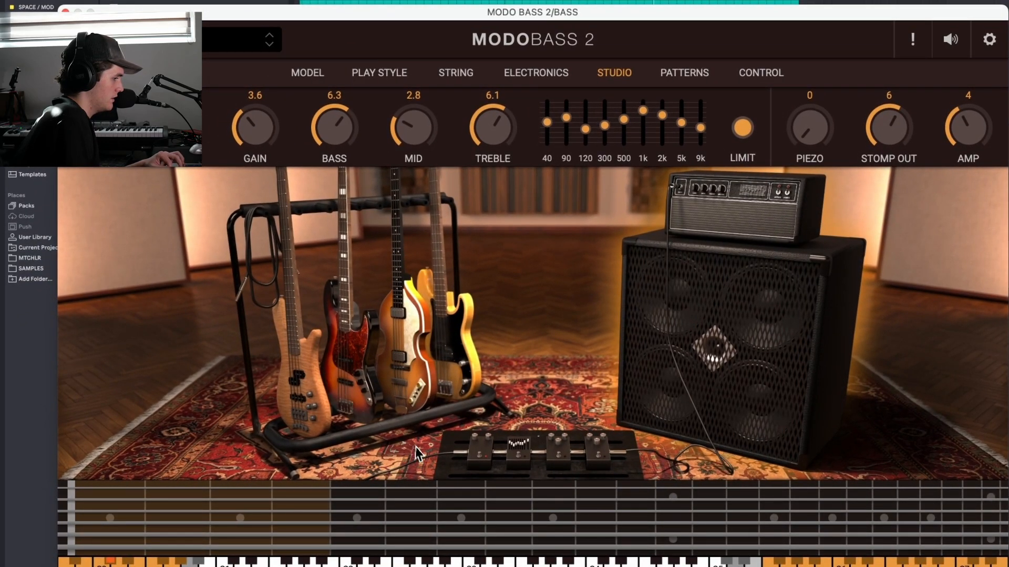
left_click(479, 452)
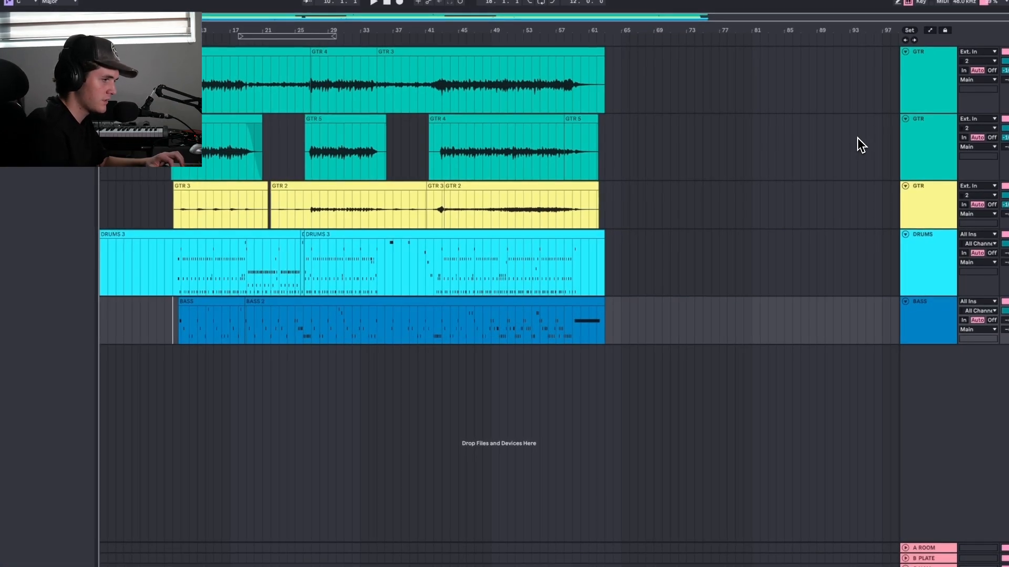
Group the three GTR tracks and solo the new group
left_click(868, 222)
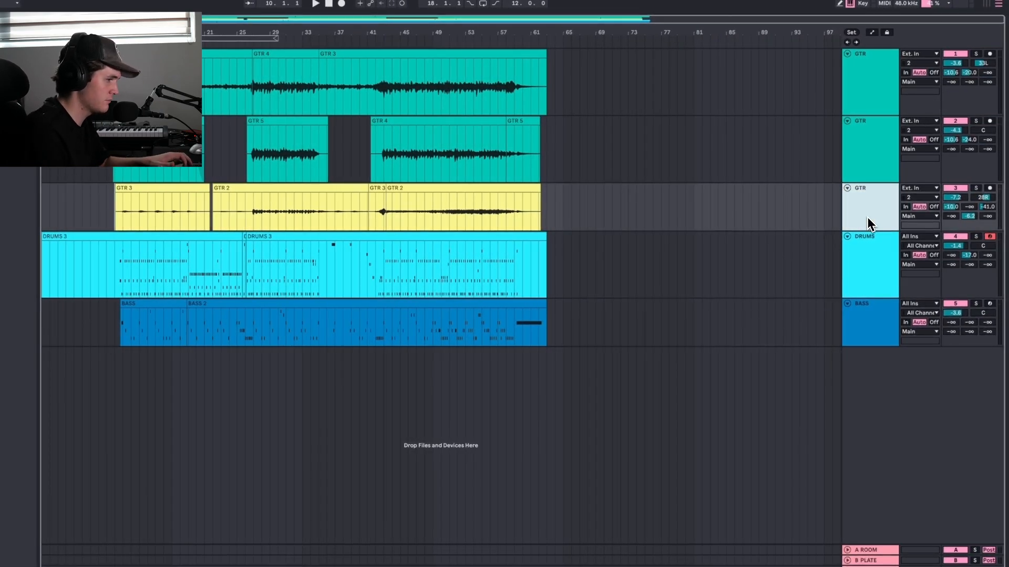
left_click(872, 103, "shift")
key("ctrl+g")
right_click(869, 74)
left_click(904, 75)
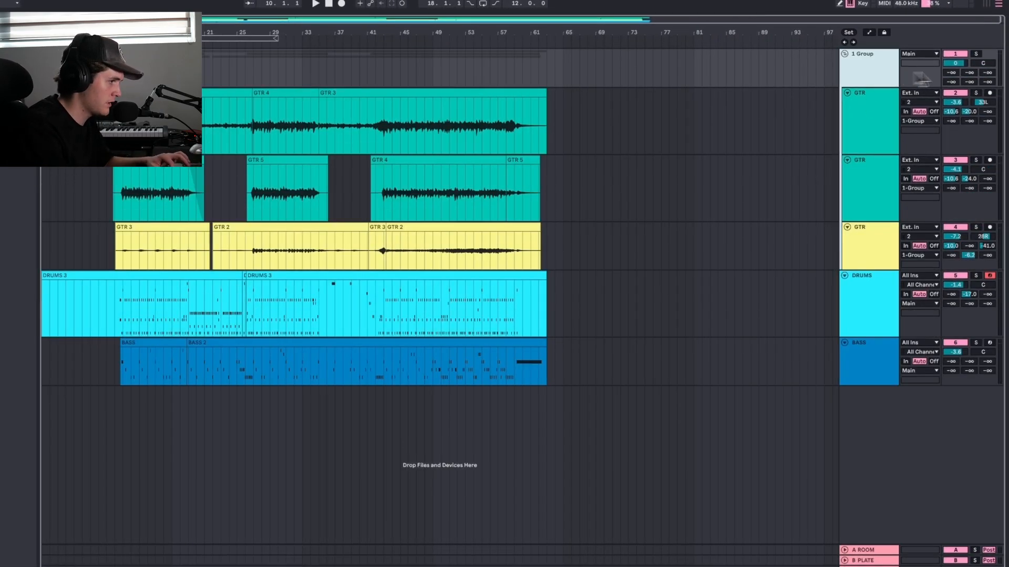
left_click(976, 54)
Try to put the DRUMS track into a group of its own
left_click(889, 277)
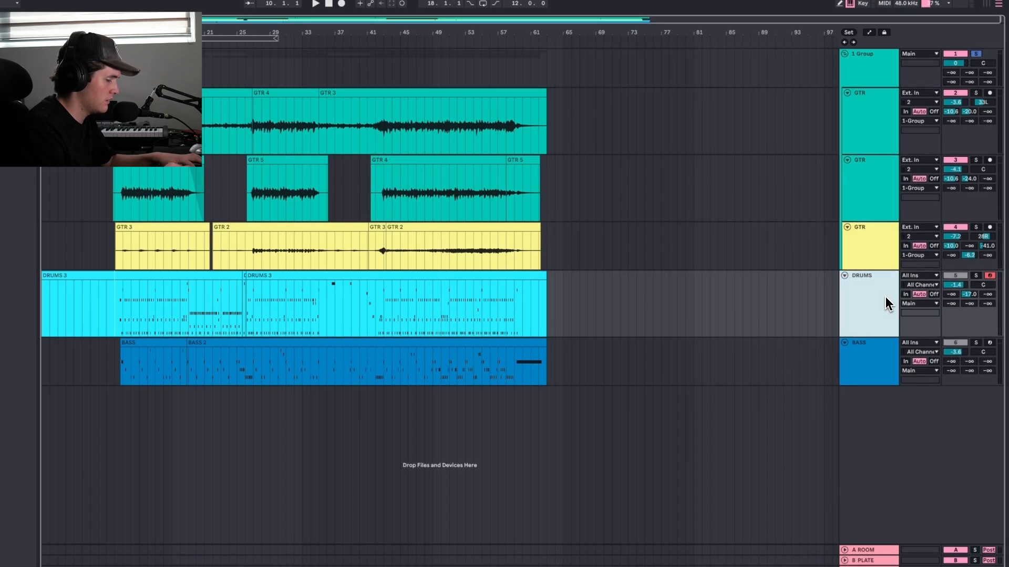
key("ctrl+g")
left_click(857, 419)
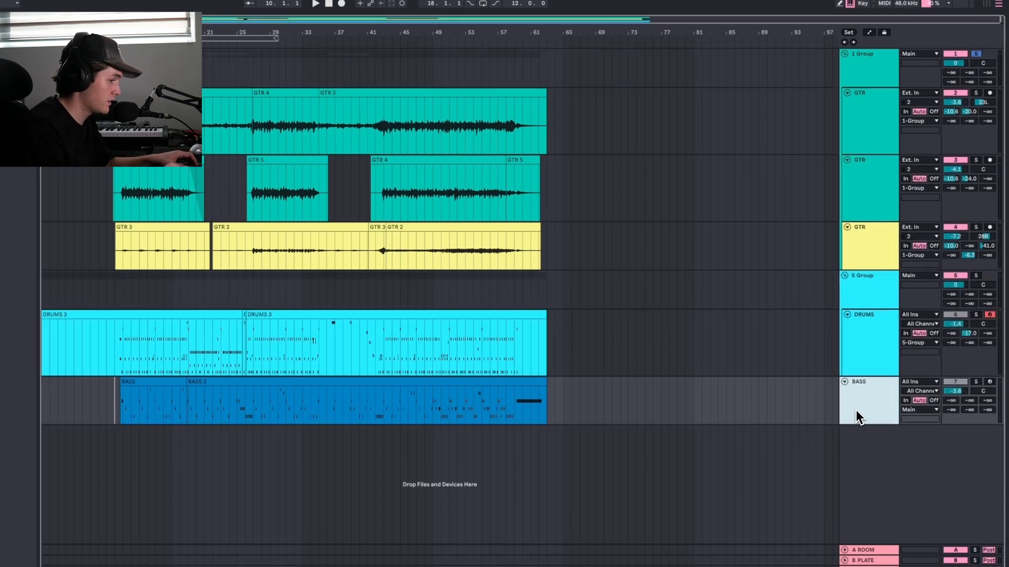
key("ctrl+z")
left_click(876, 333)
Add Zebra Clipper to the guitar group during playback and set its Mojo to about 32%
left_click(896, 77)
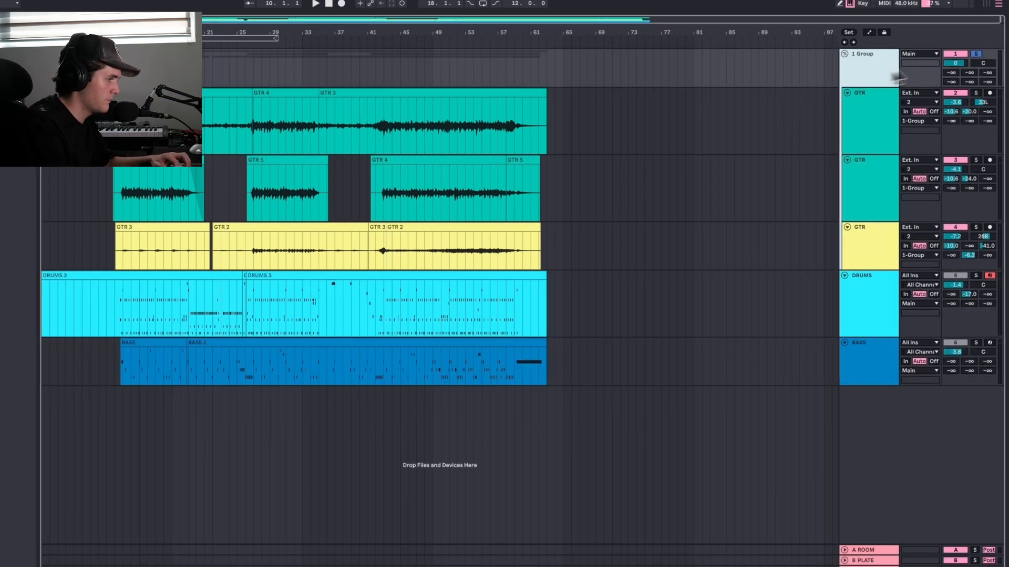
key("space")
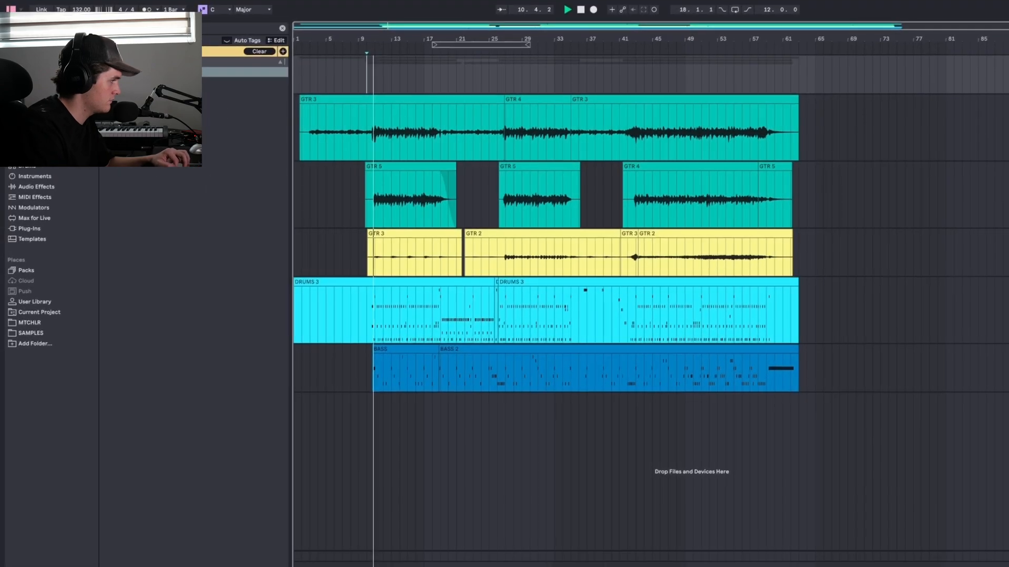
key("super+f")
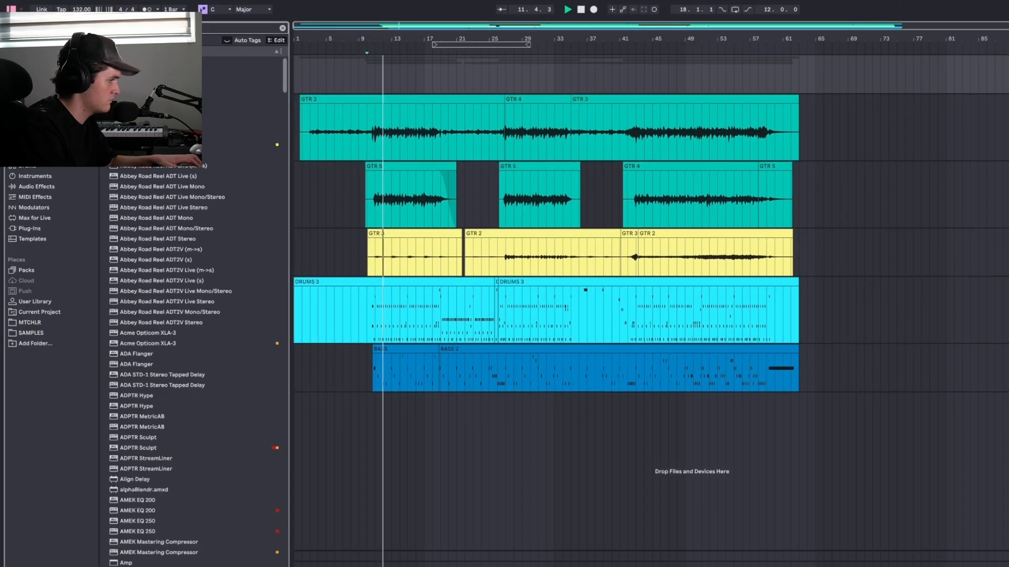
type("s")
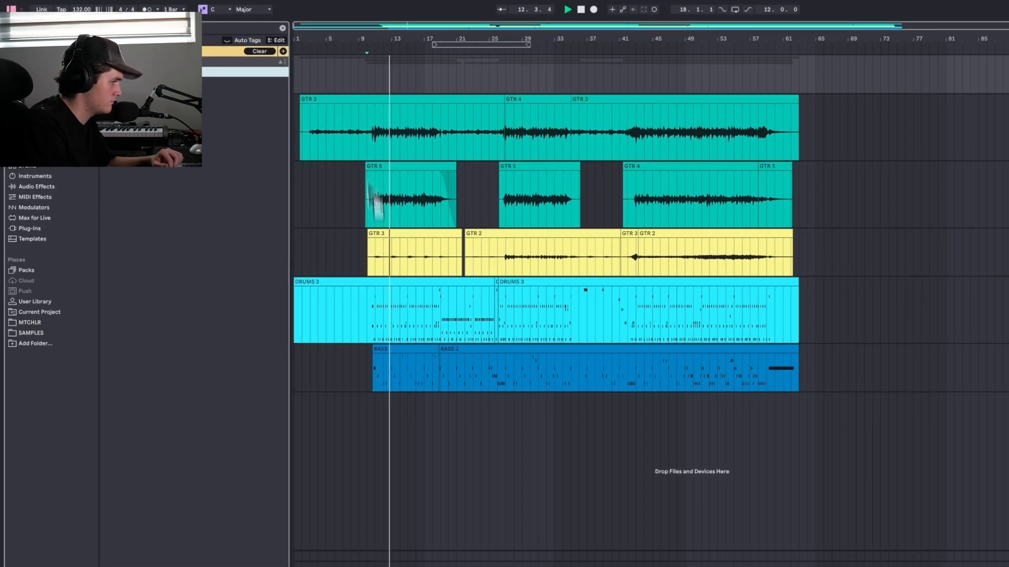
left_click_drag(374, 261, 374, 261)
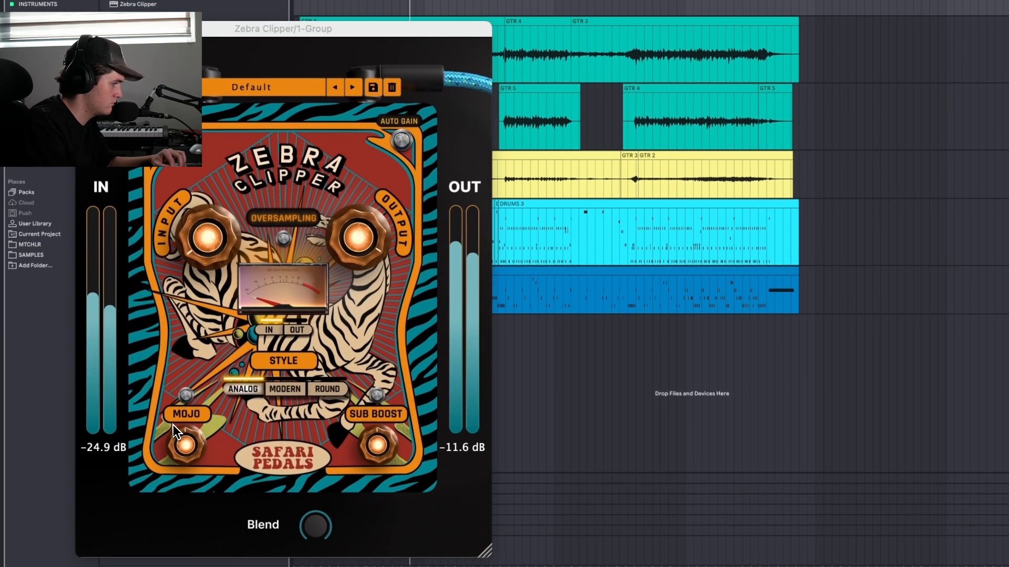
left_click_drag(192, 449, 185, 452)
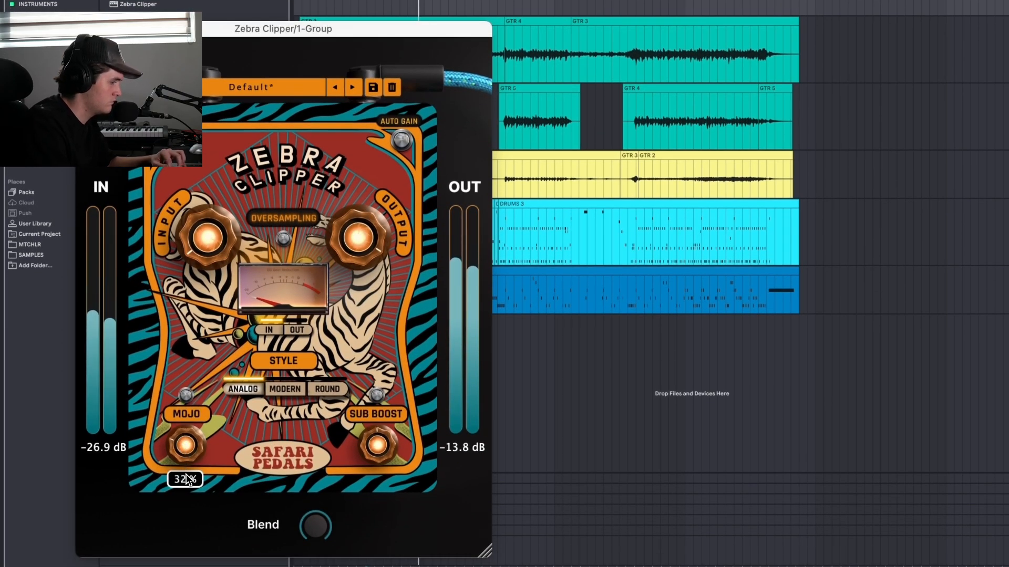
Switch the guitar group's Zebra Clipper to the Modern style, adjust its output slightly, and close the plug-in window
left_click(286, 389)
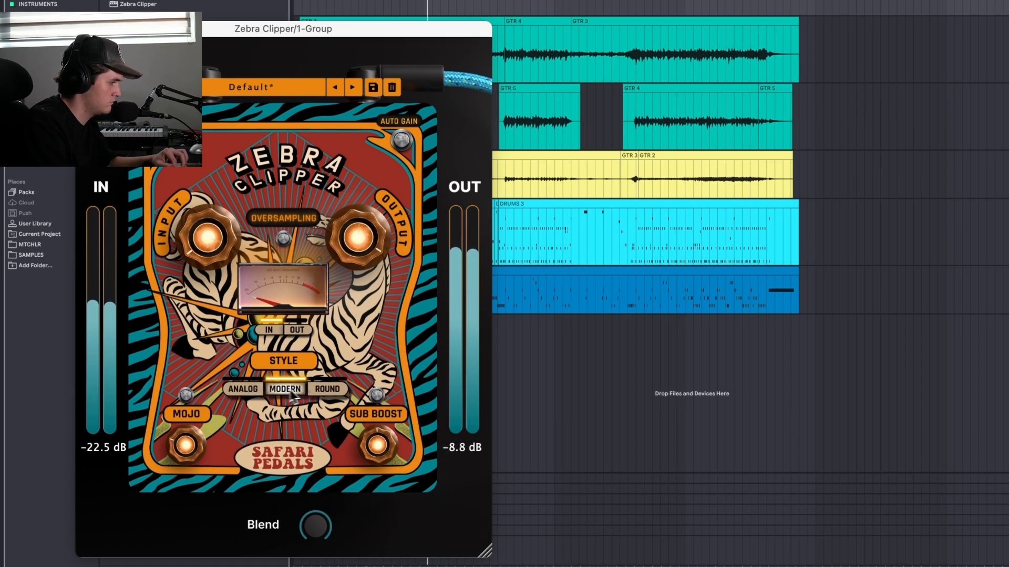
mouse_move(340, 256)
left_mouse_down()
mouse_move(341, 239)
mouse_move(346, 258)
left_mouse_up()
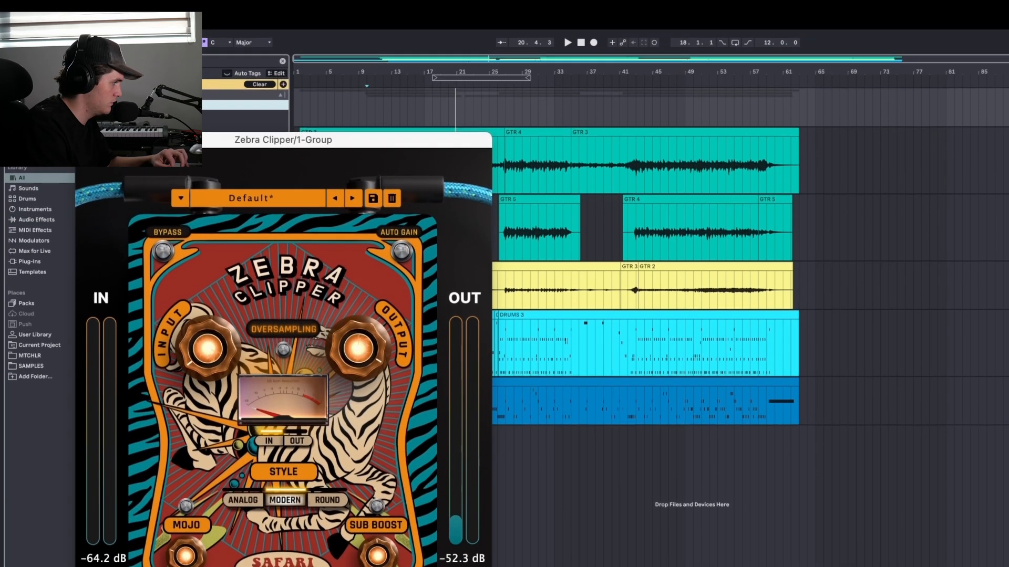
left_click(83, 29)
left_click(36, 24)
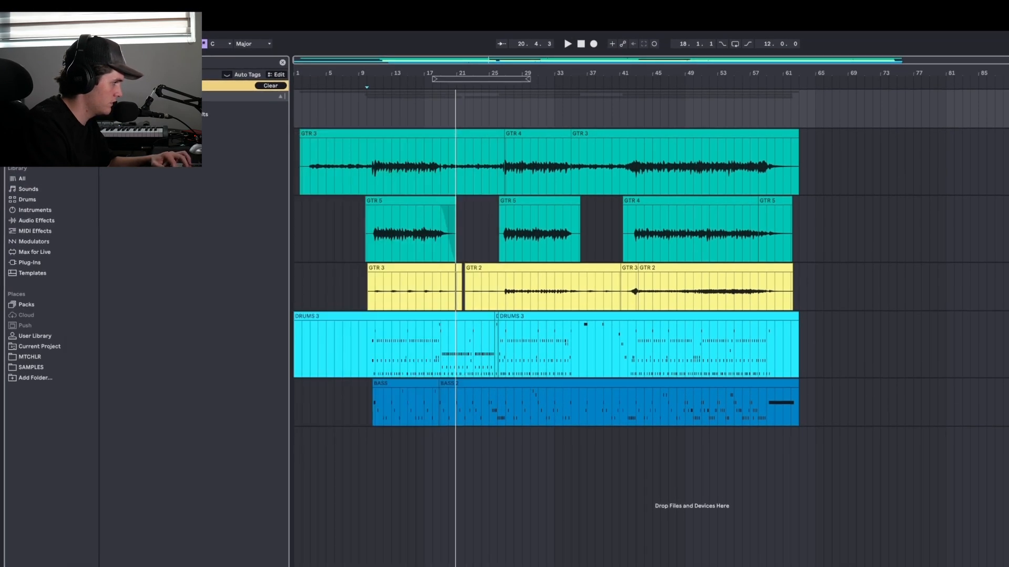
Add Pro-Q 4 to the guitar group and shape it with a low cut, a -1.72 dB dip at about 516 Hz and a gentle high boost
left_click(270, 85)
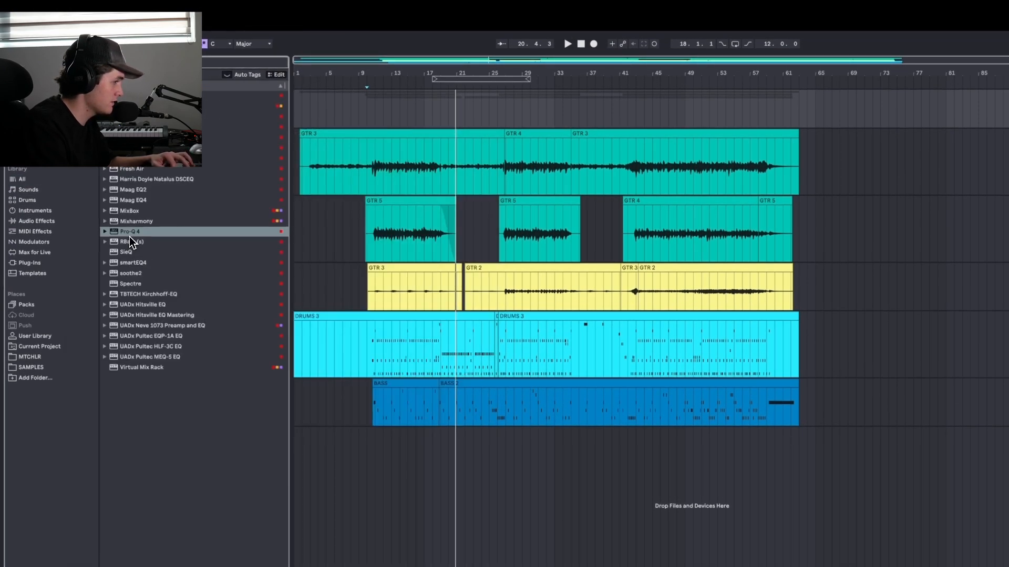
left_click_drag(391, 121, 393, 122)
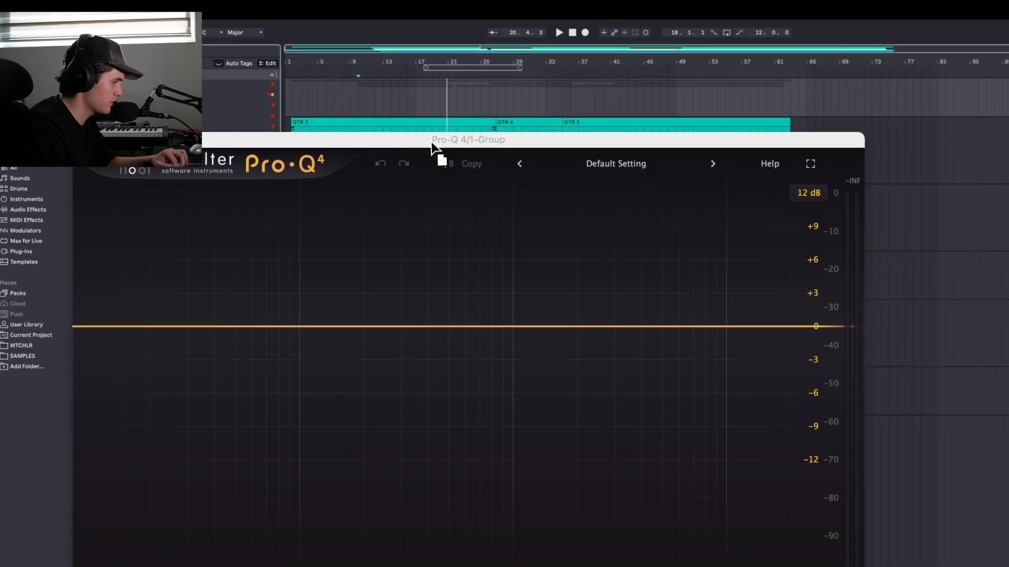
key("space")
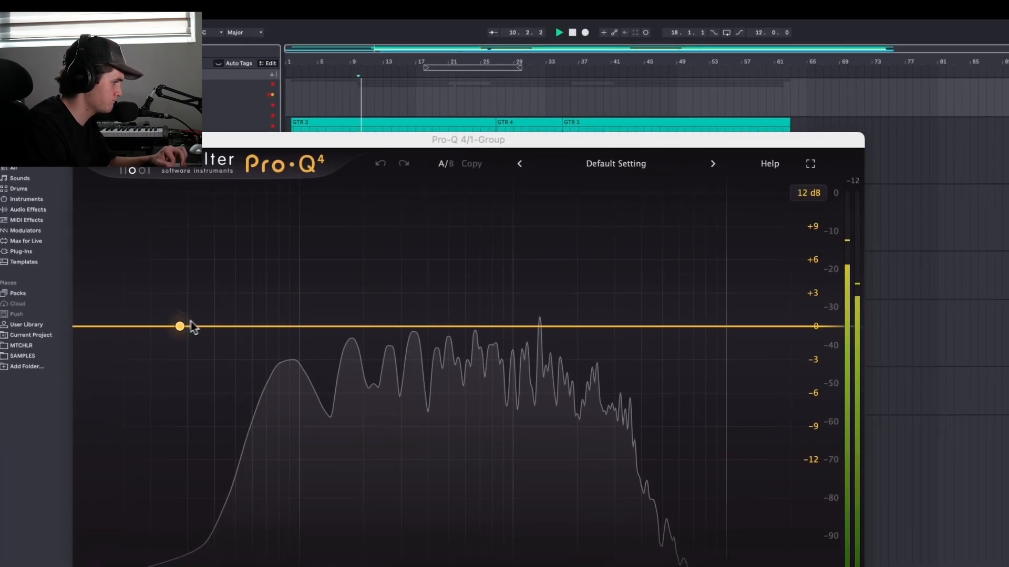
left_click(168, 326)
left_click_drag(86, 326, 221, 329)
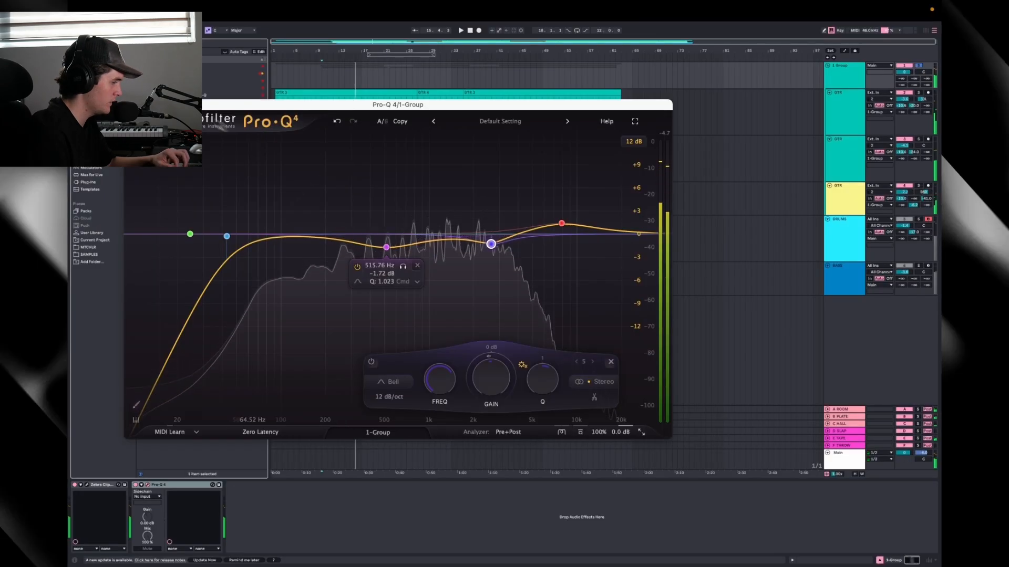
key("space")
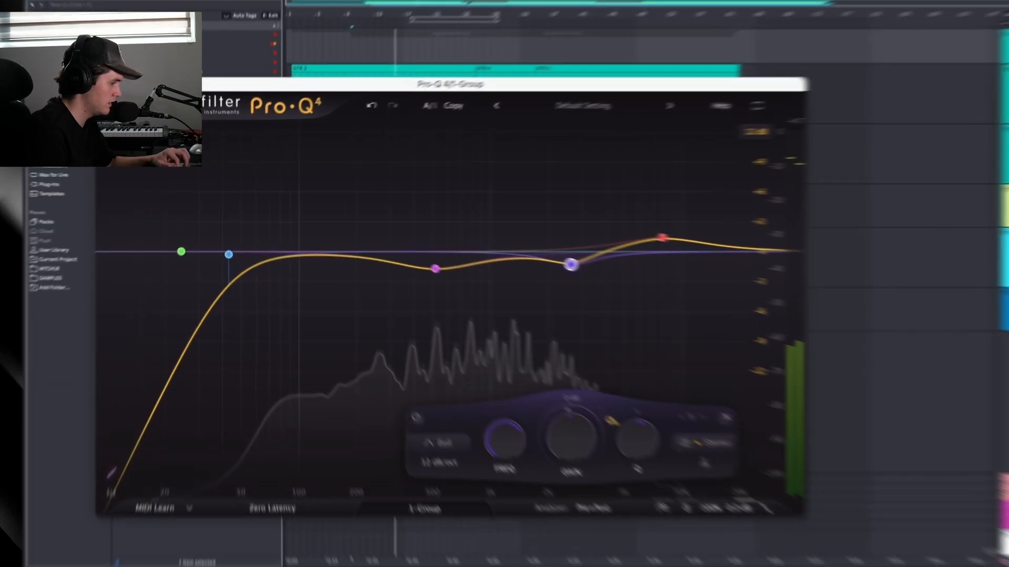
left_click(131, 104)
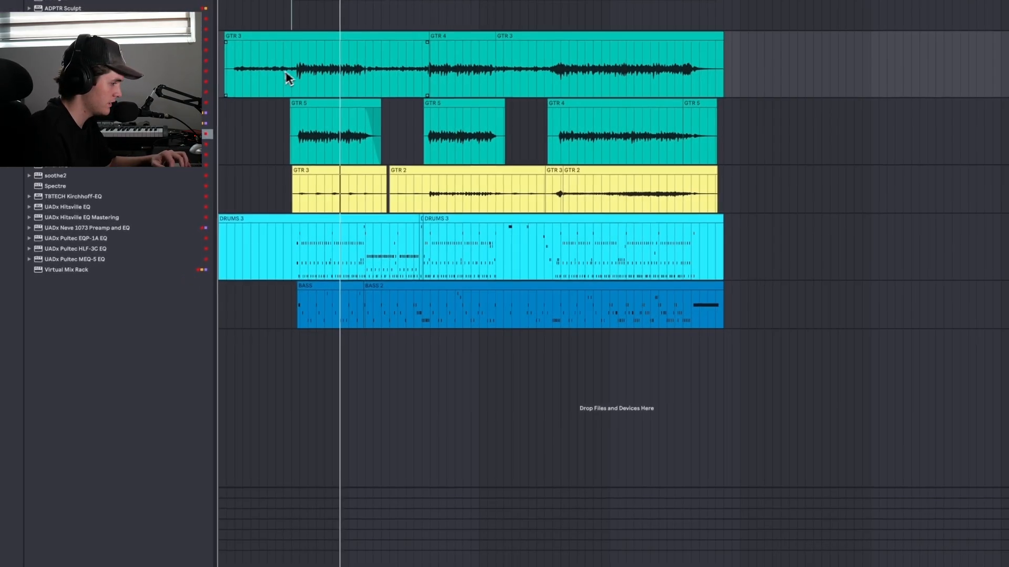
Copy the group's Pro-Q 4 to the first GTR track, boosting about 2 dB near 4.6 kHz and cutting 0.87 dB near 6.65 kHz
left_click_drag(285, 73, 252, 532)
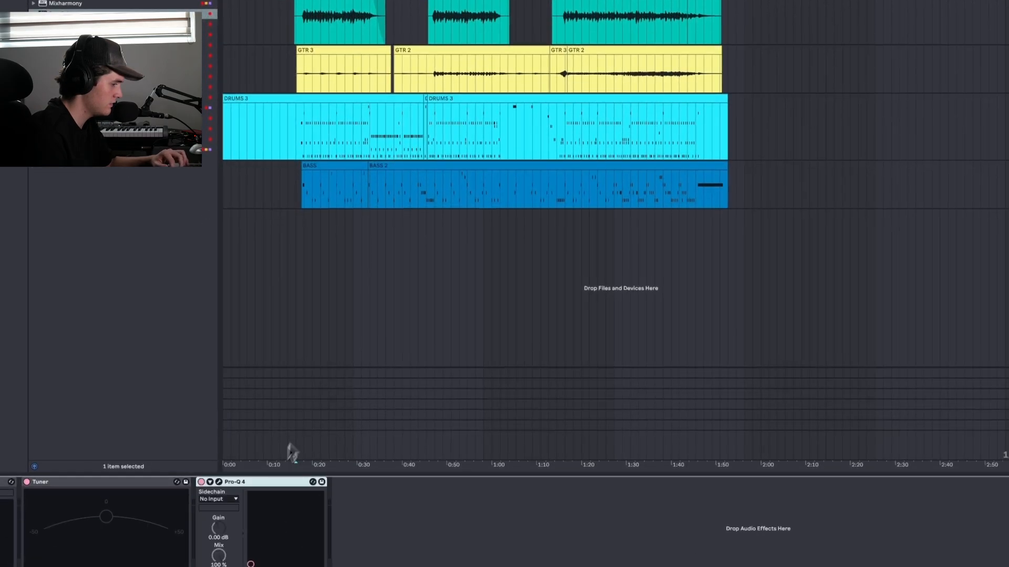
left_click(218, 483)
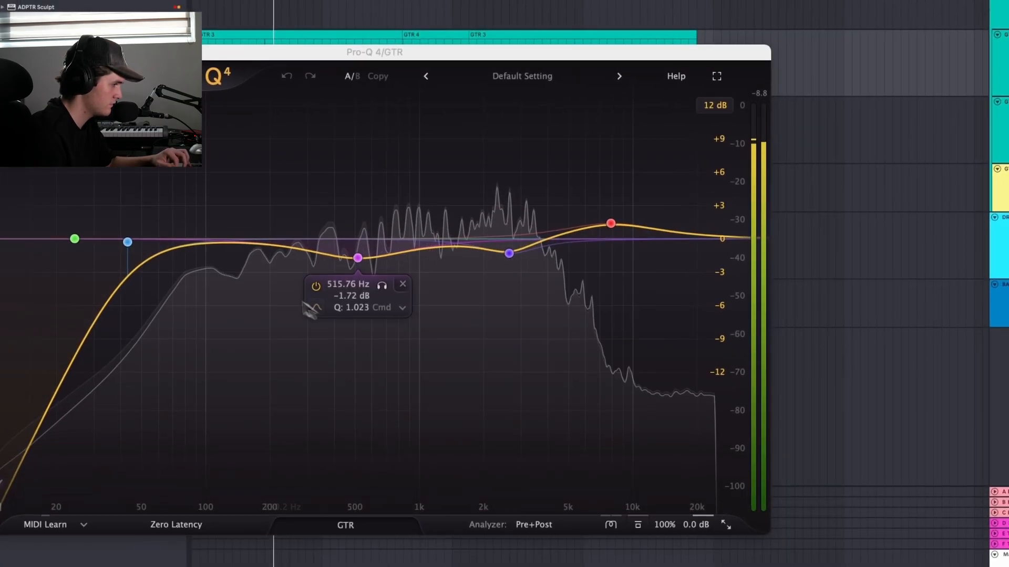
left_click_drag(509, 256, 542, 219)
left_click(469, 280)
left_click_drag(611, 224, 598, 252)
left_click_drag(543, 219, 564, 218)
key("space")
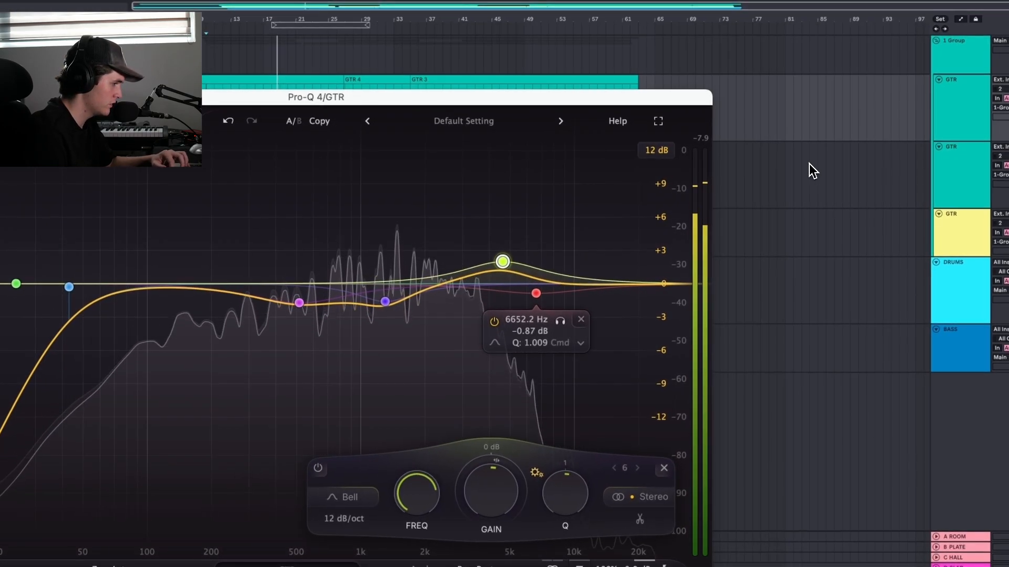
Flatten the two midrange cuts on the first GTR track's Pro-Q 4 to about 0 dB and close the EQ
left_click_drag(385, 302, 385, 285)
left_click_drag(299, 303, 298, 284)
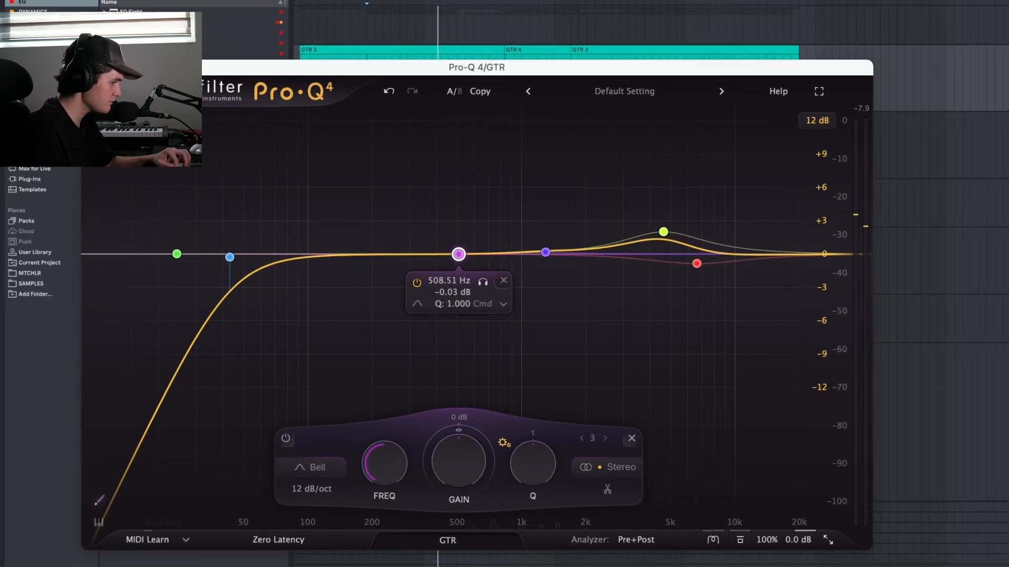
left_click(91, 67)
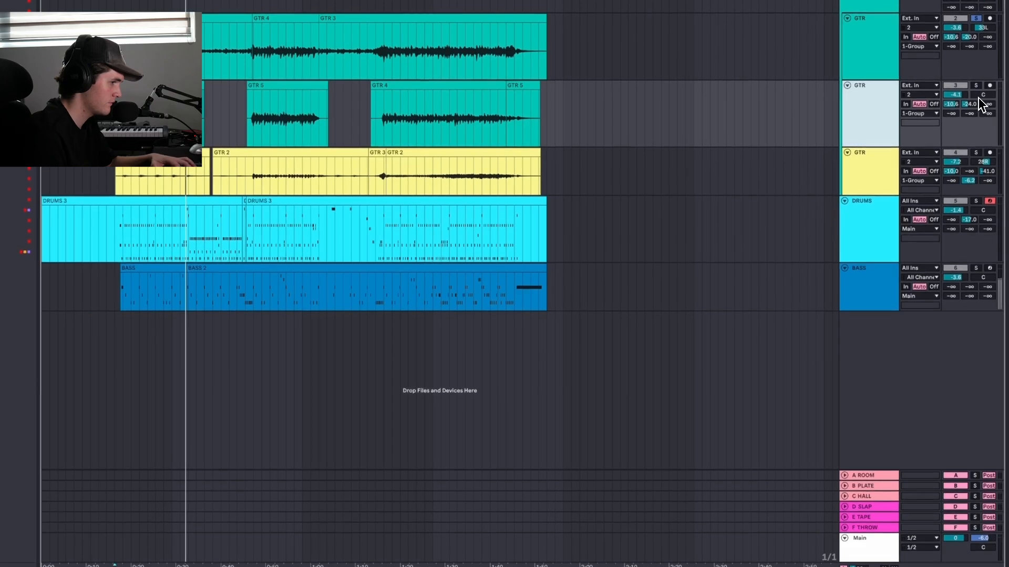
Solo the second GTR track, paste the copied Pro-Q 4 onto it, and open the EQ
left_click(976, 86)
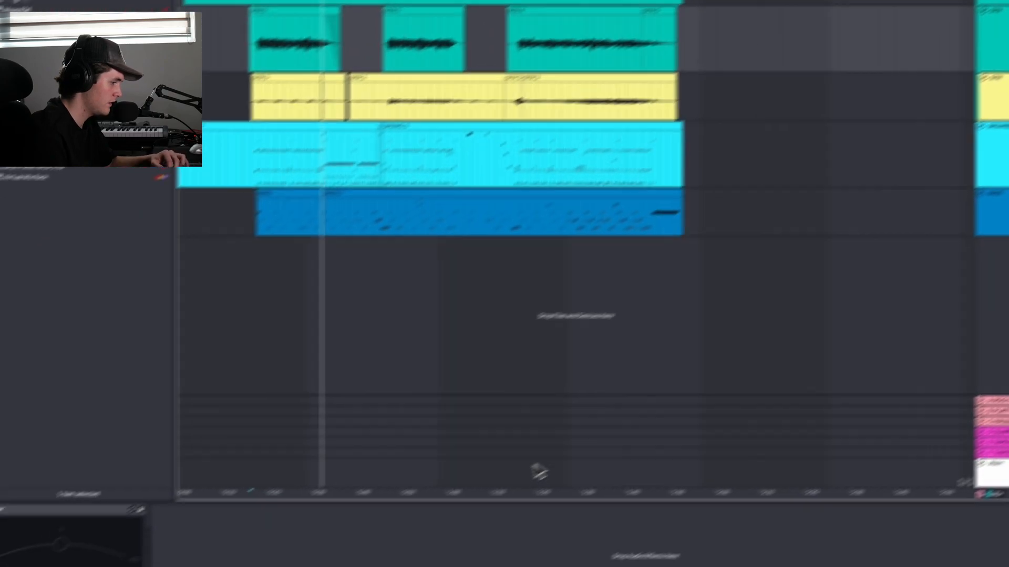
right_click(530, 534)
left_click(535, 540)
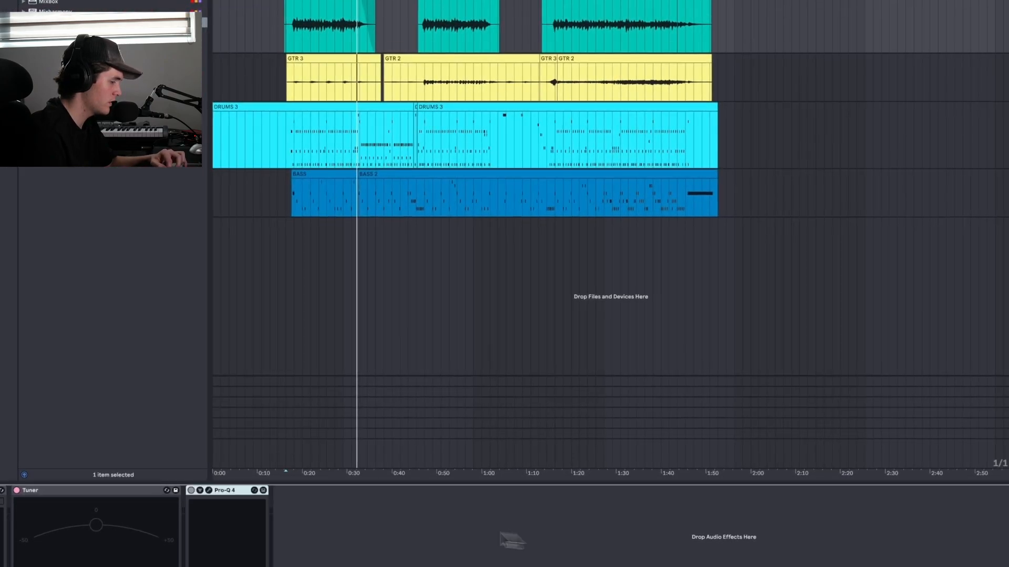
left_click(209, 490)
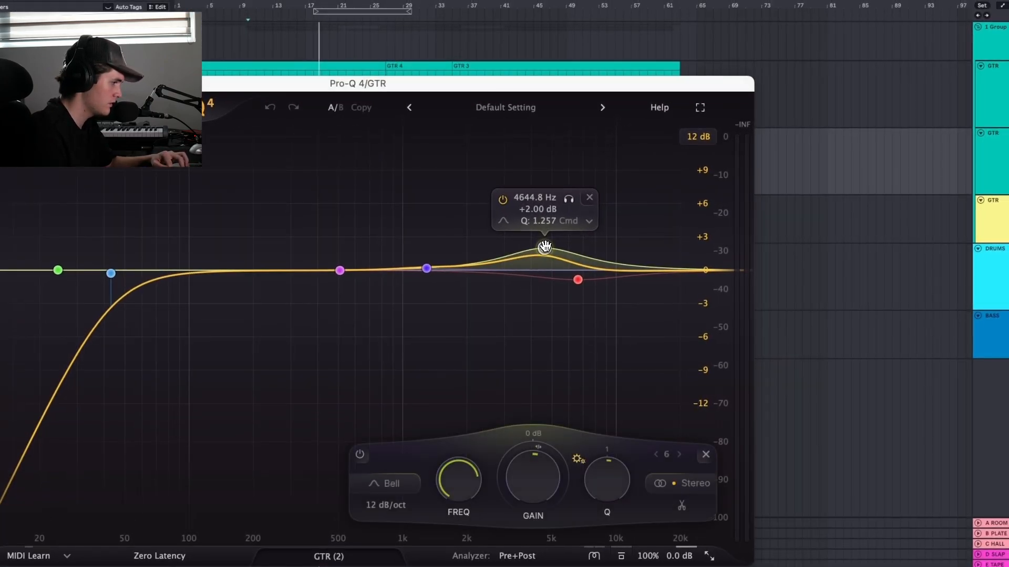
Reshape the second GTR track's EQ with a boost near 900 Hz and gentle cuts in the low mids and near 3 kHz
left_click_drag(545, 247, 549, 265)
left_click_drag(426, 268, 462, 249)
left_click_drag(544, 263, 548, 278)
left_click_drag(466, 255, 440, 258)
left_click(463, 210)
left_click_drag(462, 210, 493, 197)
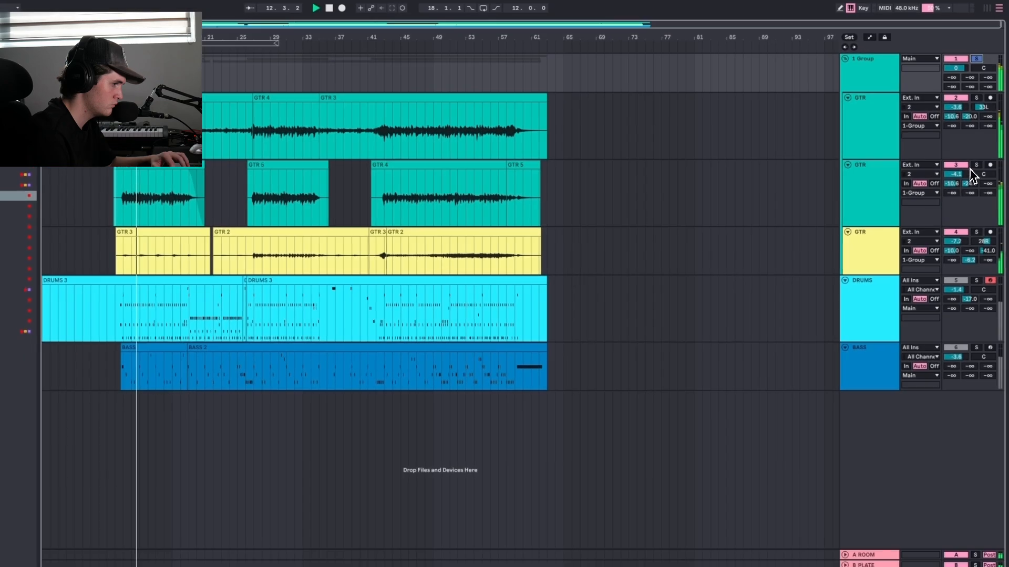
Compare the first and second GTR tracks during playback by soloing each in turn
left_click(983, 201)
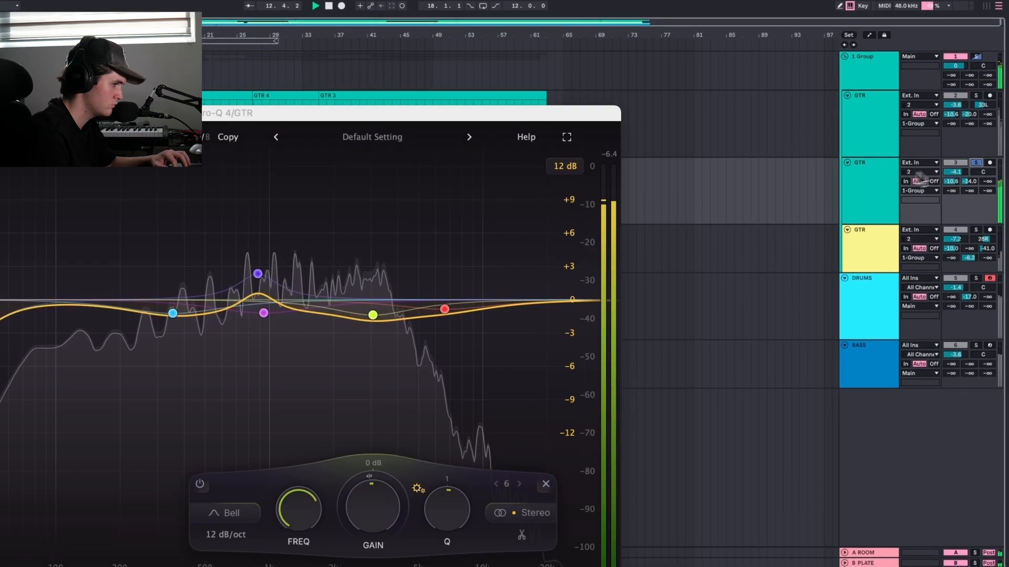
left_click(977, 95)
left_click(976, 164)
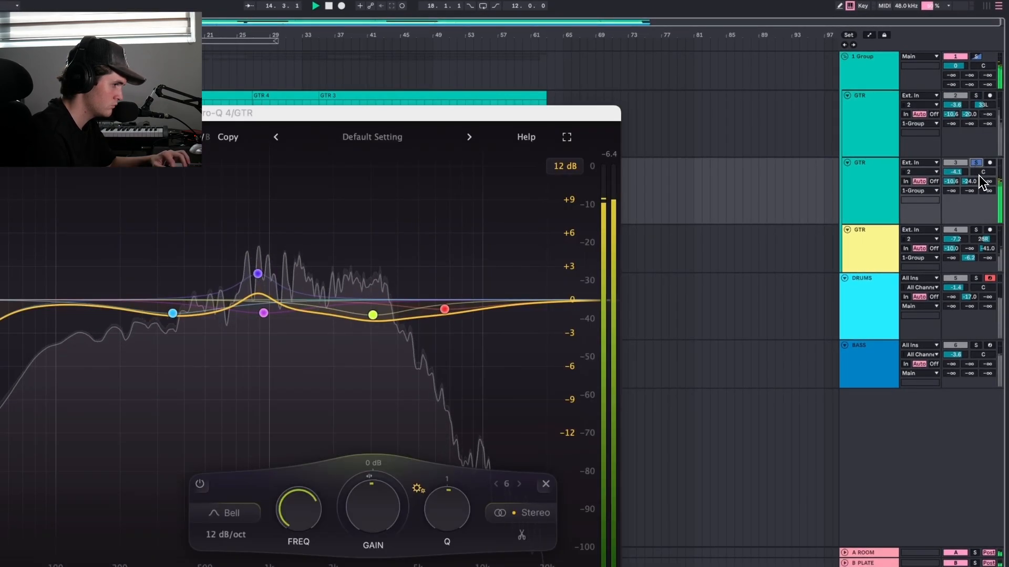
Reposition the Dynamic 421 microphone on the second GTR track's '65 Deluxe Reverb cabinet in AmpliTube 5 and solo the guitar group
left_click(856, 207)
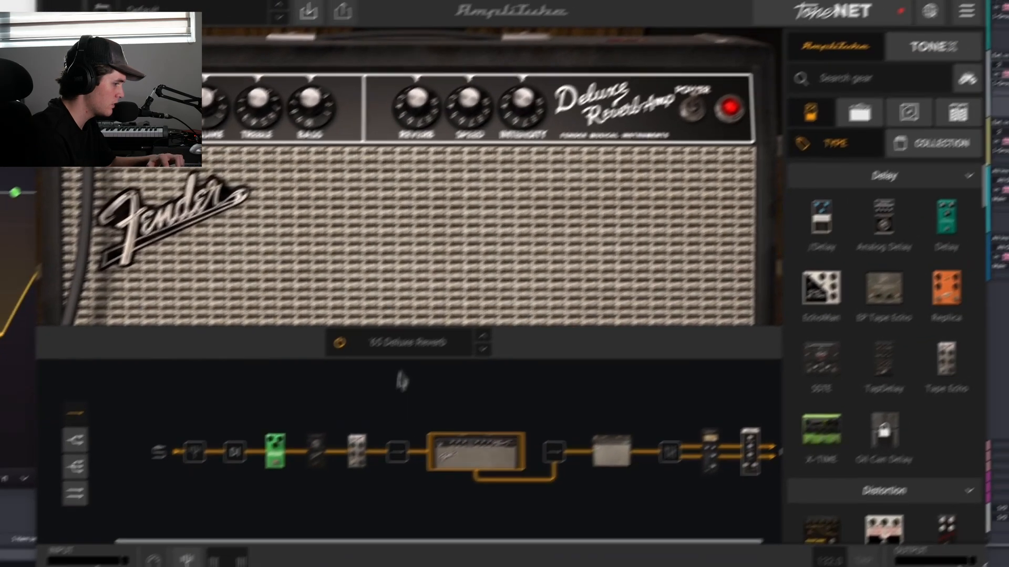
left_click(381, 321)
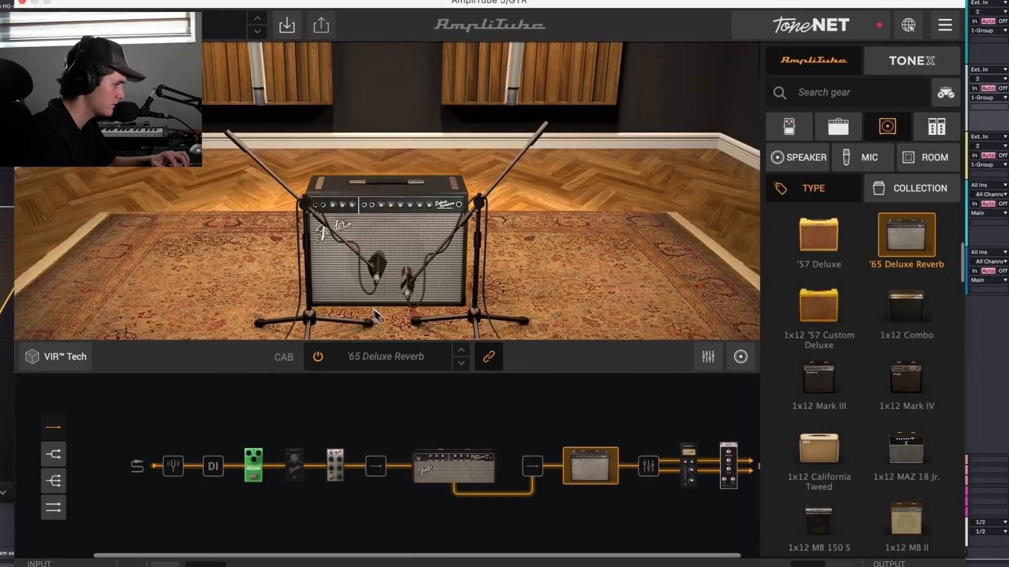
left_click_drag(388, 265, 363, 278)
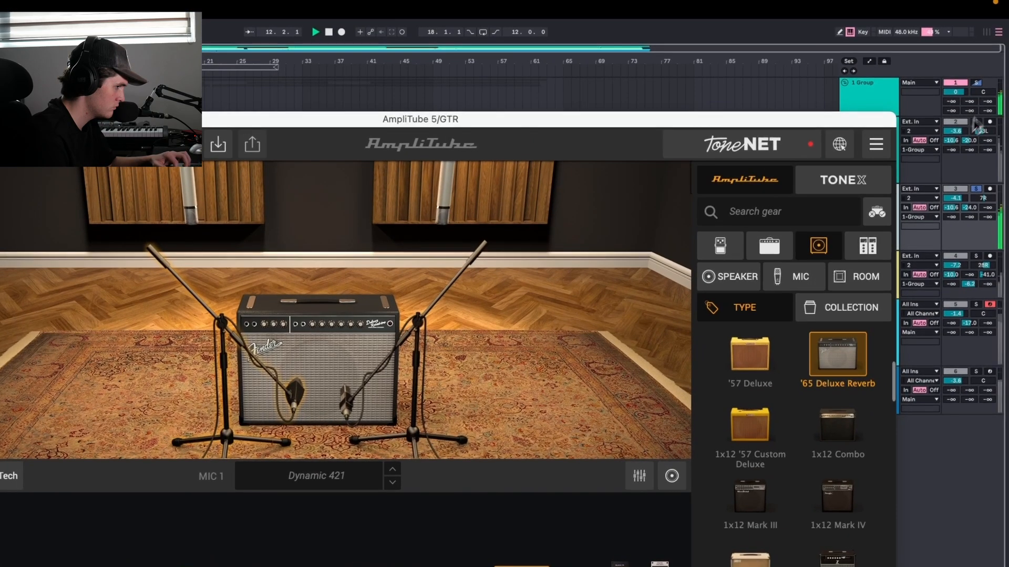
left_click(975, 84)
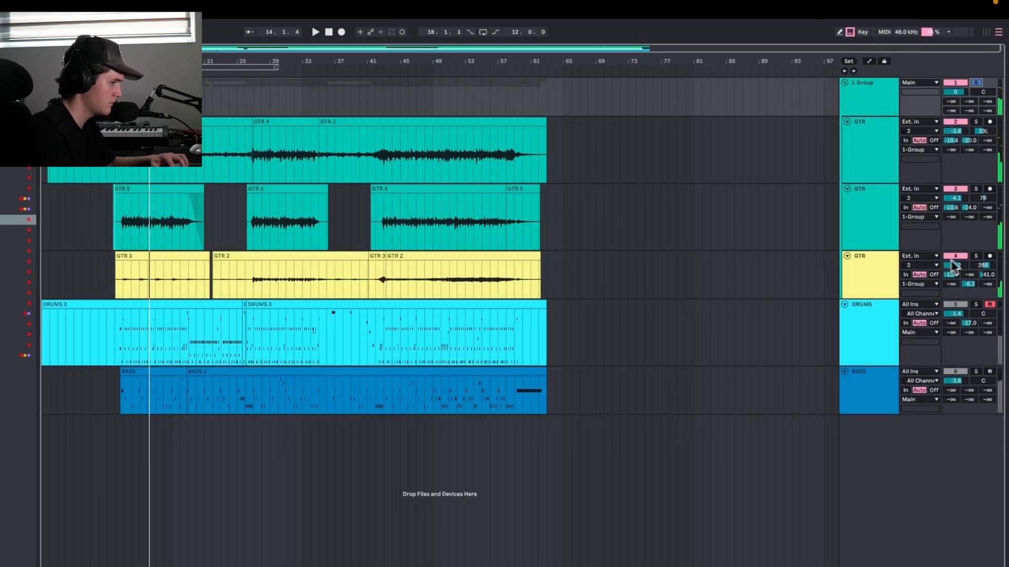
Solo the yellow GTR track to listen to it alone, and return to the guitar group
left_click(976, 257)
left_click(864, 285)
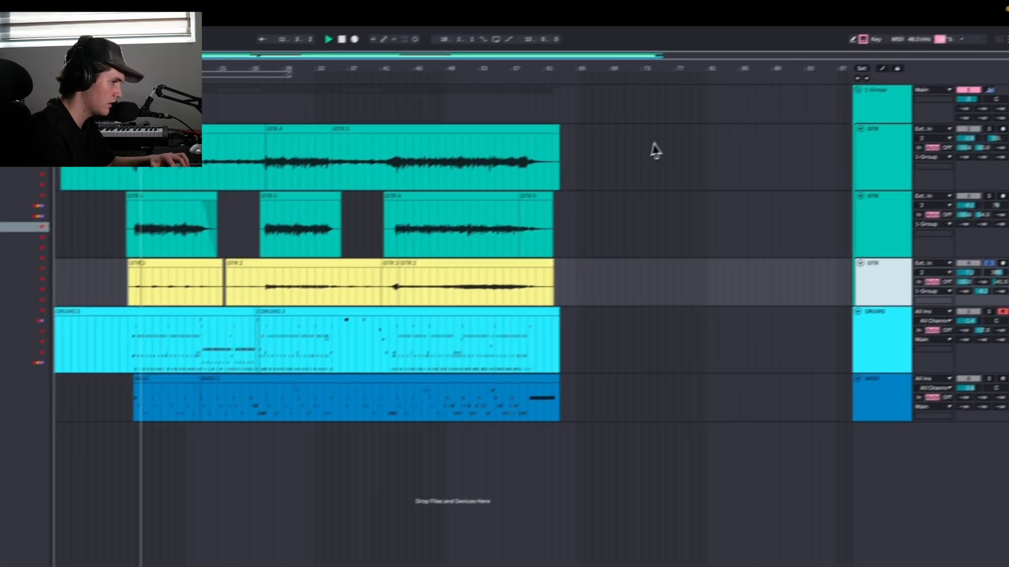
left_click(879, 106)
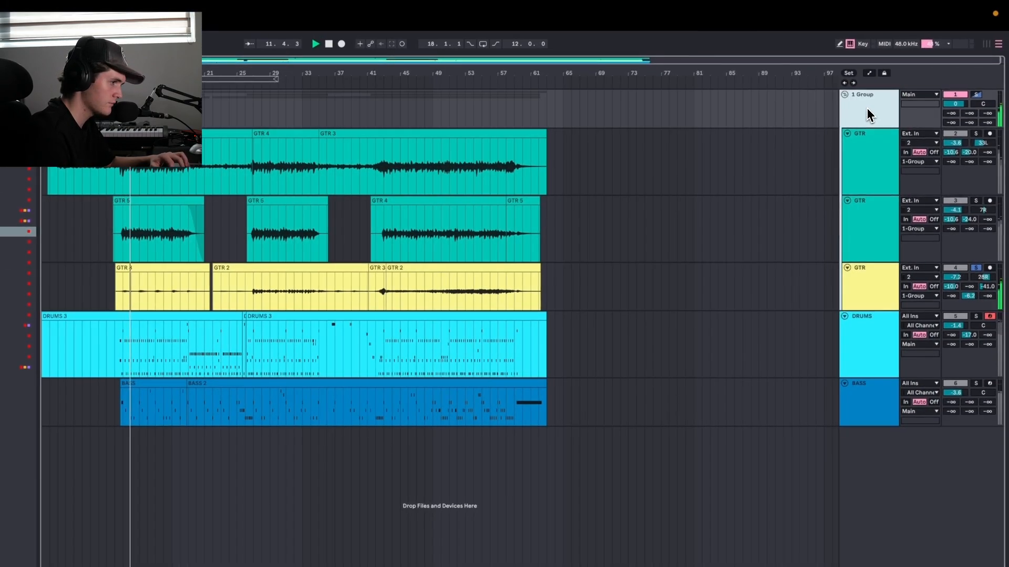
left_click(990, 91)
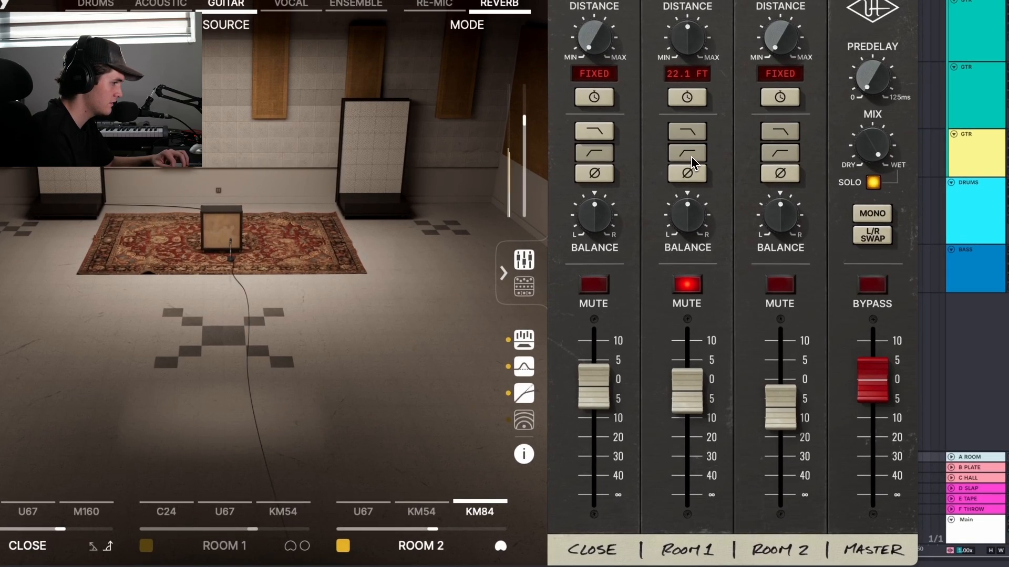
Set the Close, Room 1 and Room 2 microphones to Aligned in the A ROOM return's studio reverb
left_click(686, 98)
left_click(593, 97)
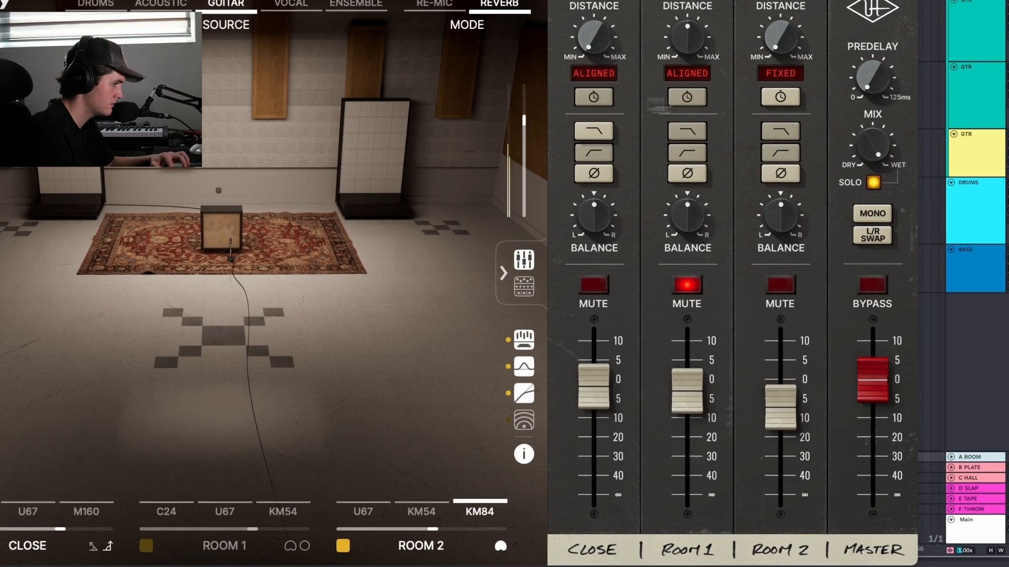
left_click(778, 98)
Audition the KM54 on Room 2 but keep the KM84 at a lower level, and toggle Room 1 with a slightly higher level
left_click(418, 513)
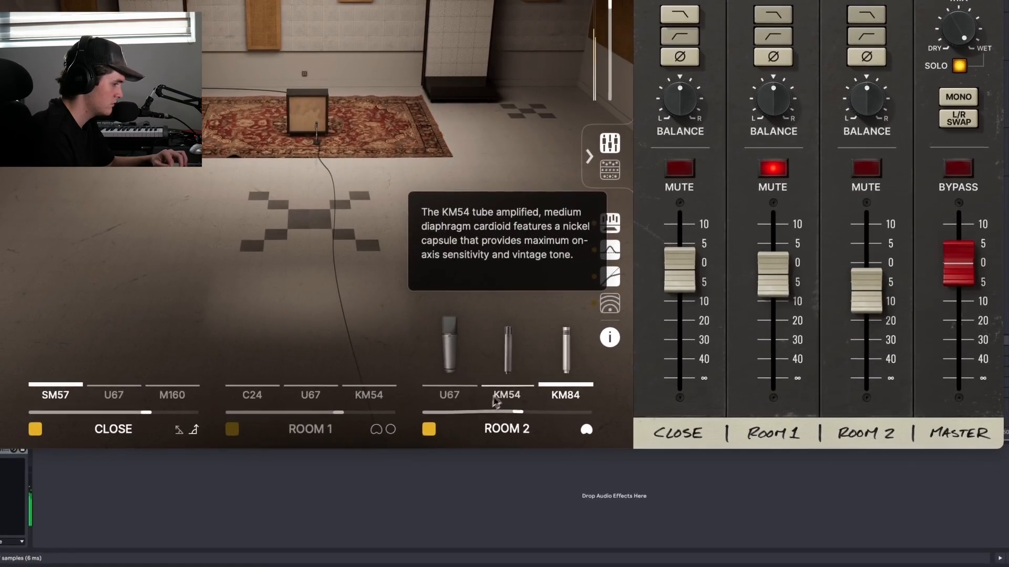
left_click(565, 394)
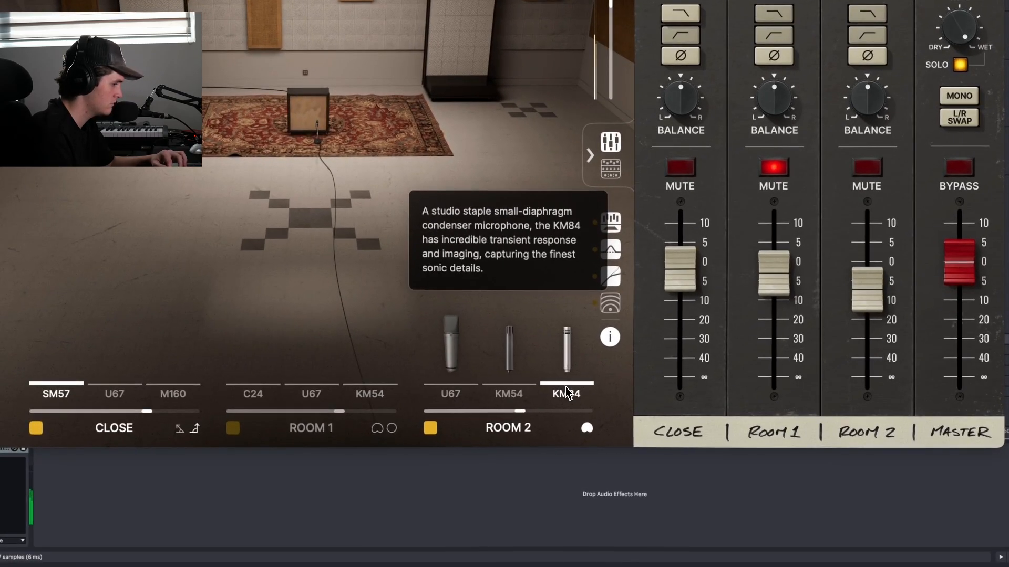
left_click_drag(516, 412, 499, 415)
left_click(232, 428)
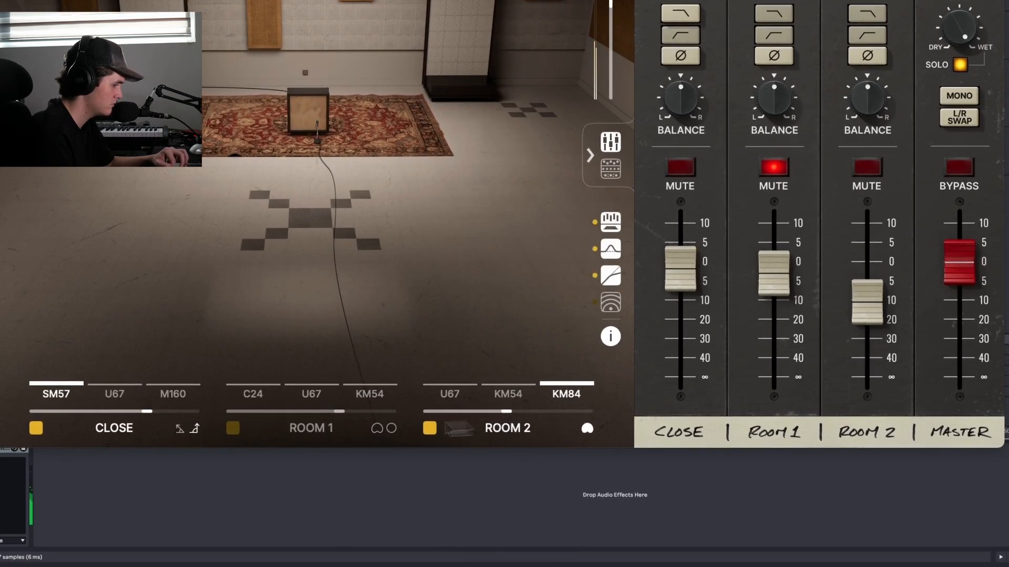
left_click_drag(342, 414, 351, 415)
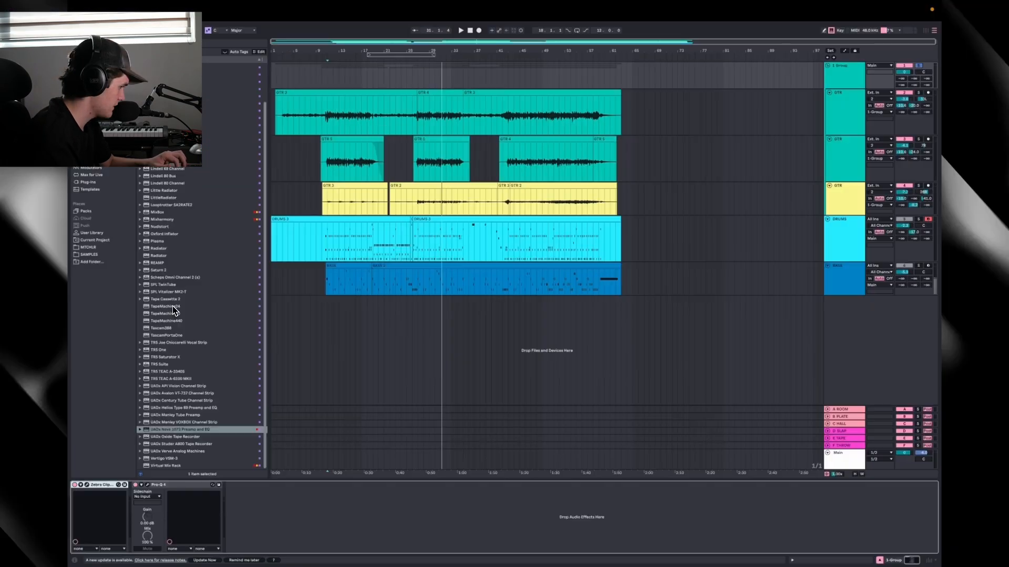
Load UADx Oxide Tape Recorder on the guitar group and move it from the front further down the device chain
left_click(160, 307)
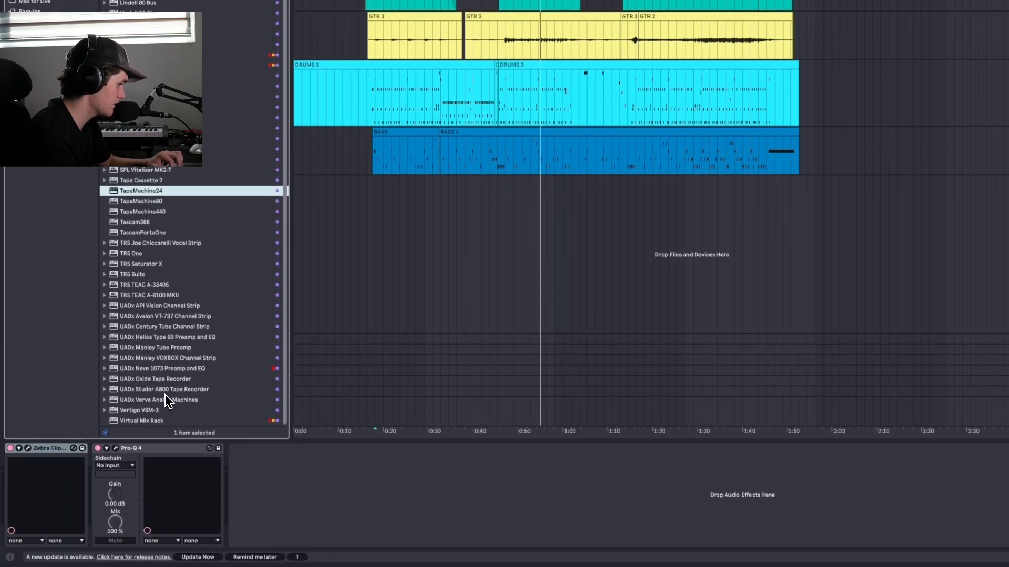
left_click(162, 390)
key("Up")
left_click_drag(8, 504, 10, 503)
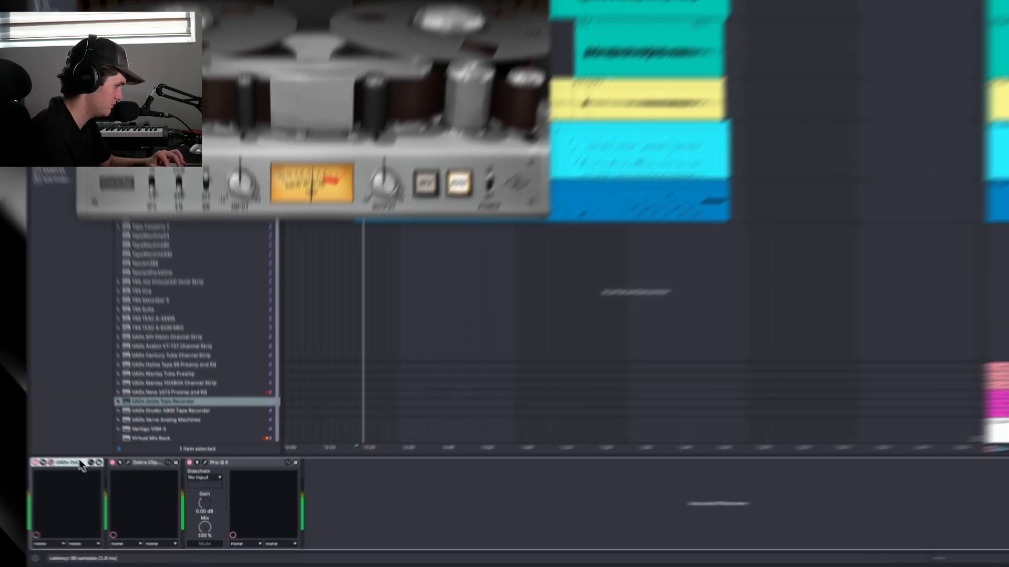
left_click_drag(82, 465, 245, 473)
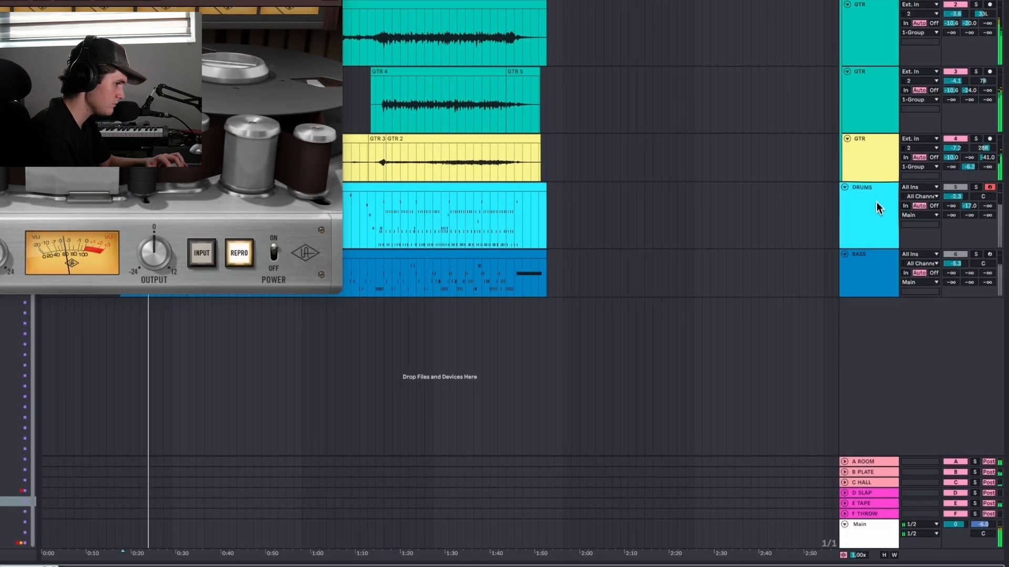
Paste UADx Oxide Tape Recorder at the end of the DRUMS track's device chain
key("ctrl+alt+p")
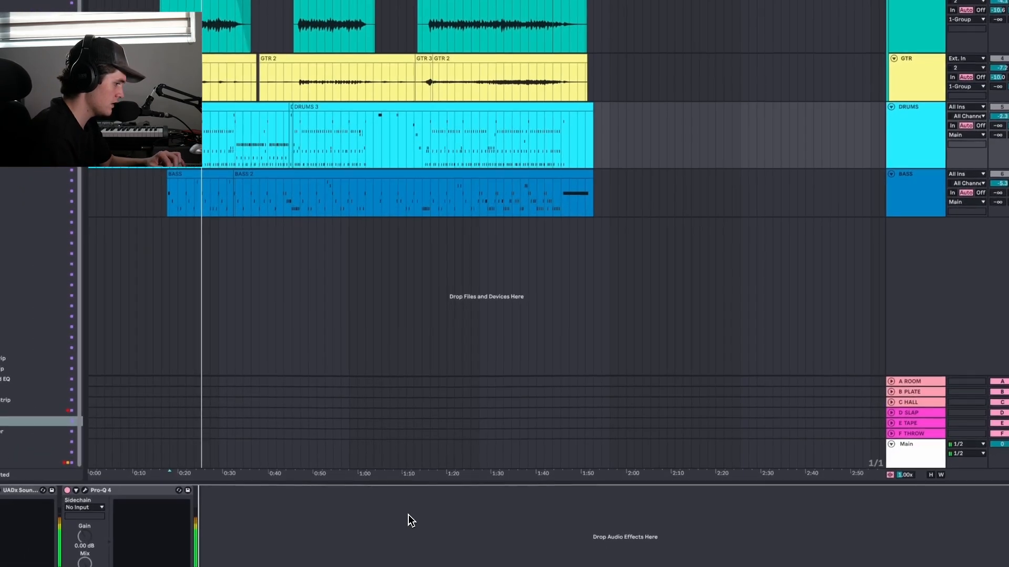
right_click(411, 515)
left_click(423, 525)
right_click(422, 524)
left_click(437, 528)
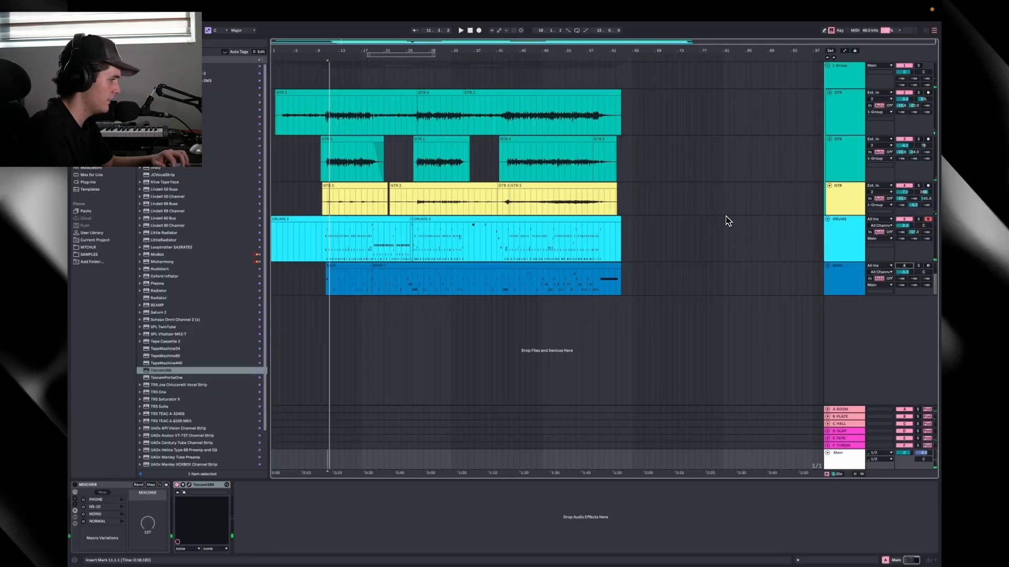
Search the browser for "machine" and load SPL Machine Head after Tascam388 on the Main track
key("super+f")
type("machine")
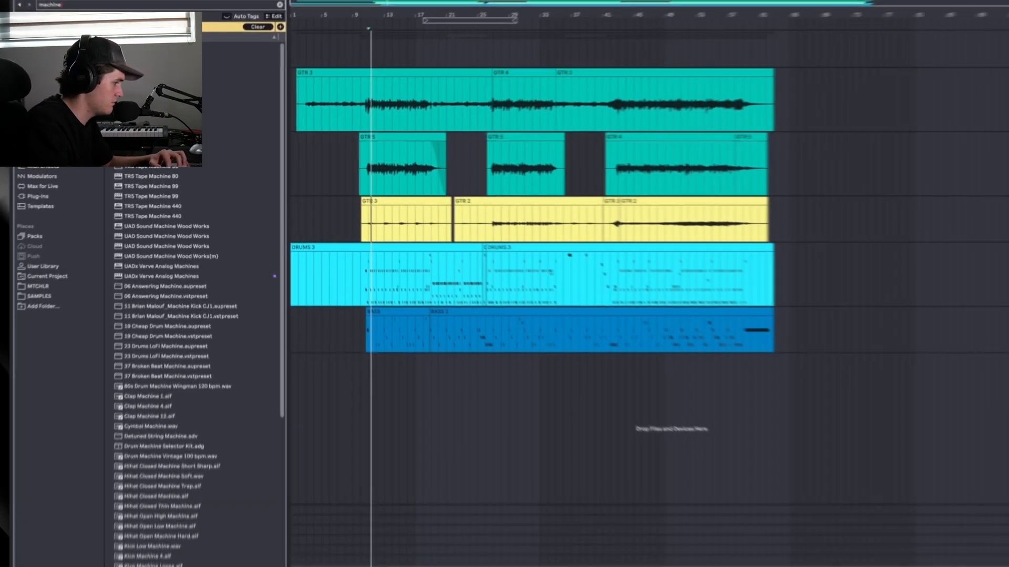
left_click_drag(174, 146, 293, 526)
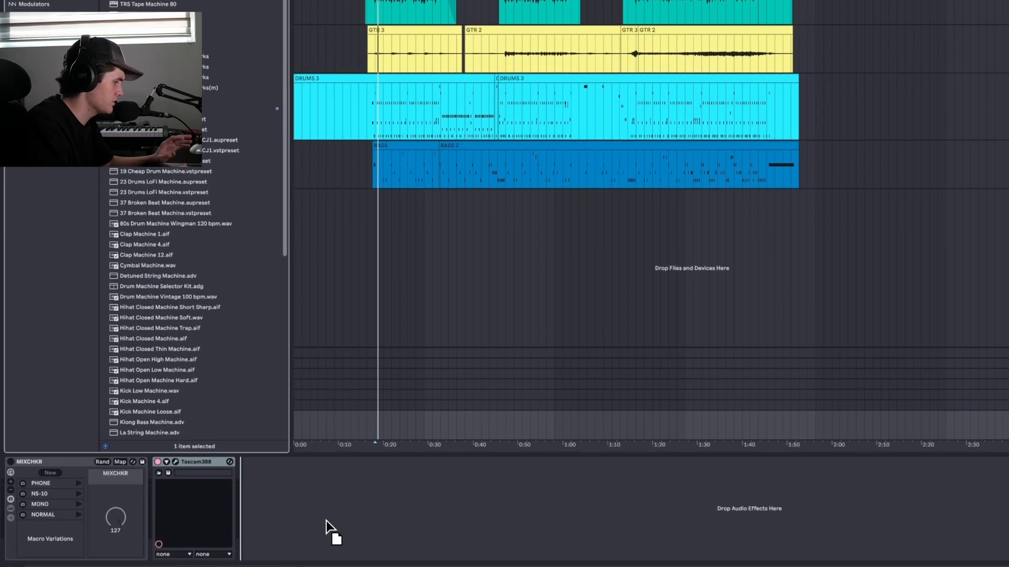
left_click_drag(413, 439, 418, 449)
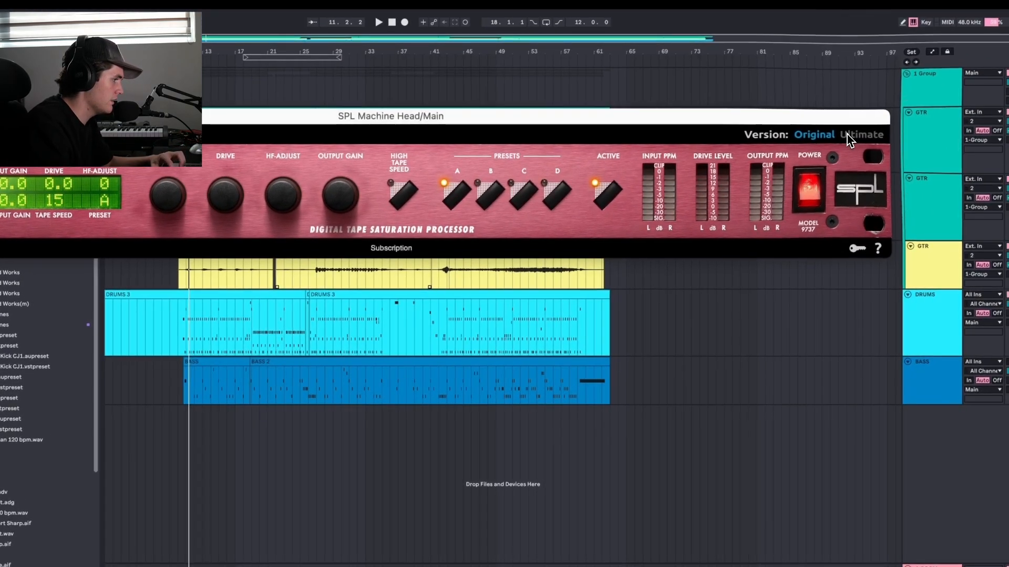
Switch SPL Machine Head to the Ultimate version, adjust its low frequency setting, and play the song to hear it
left_click(848, 136)
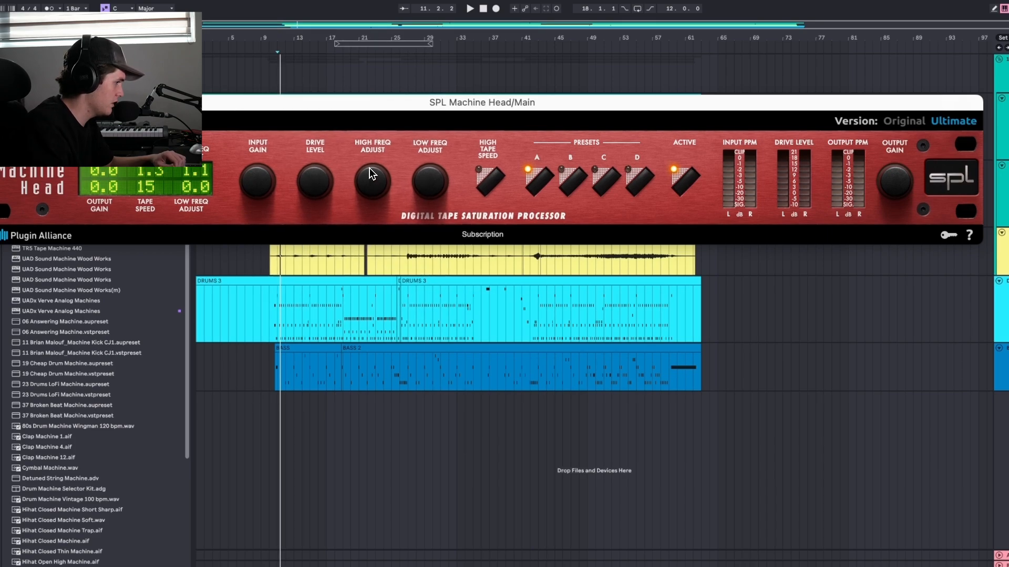
left_click_drag(422, 175, 422, 174)
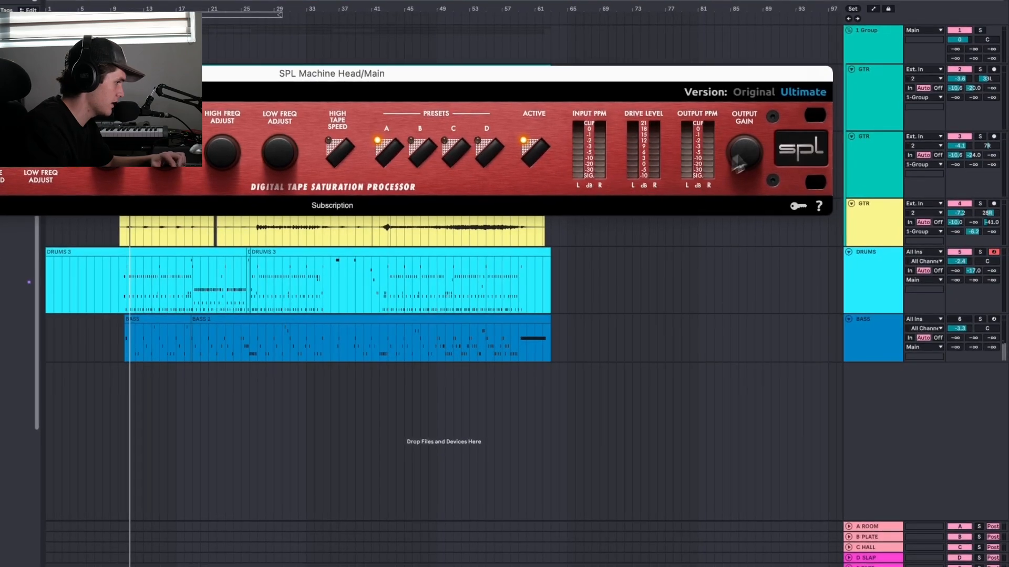
key("space")
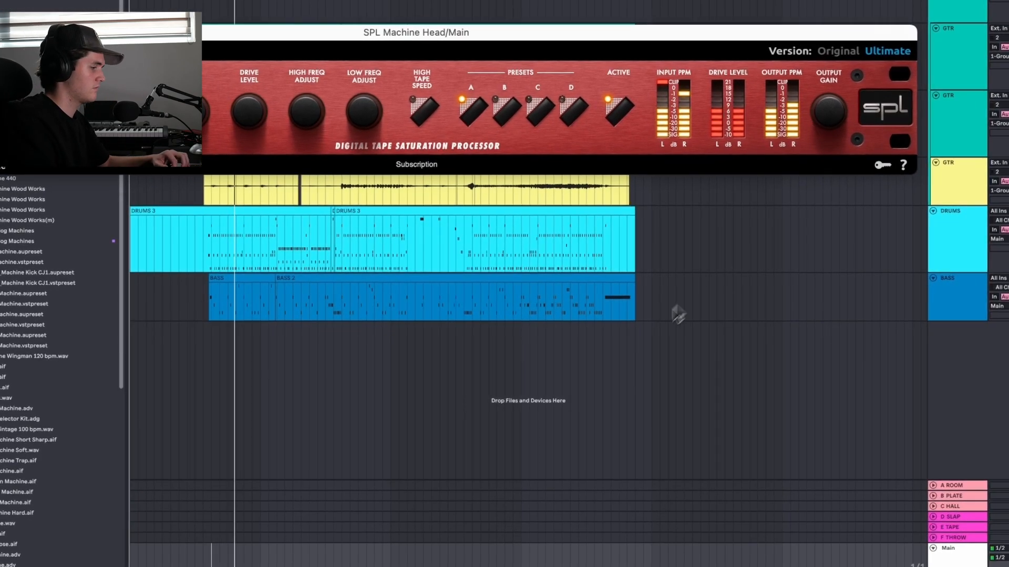
key("alt+super+p")
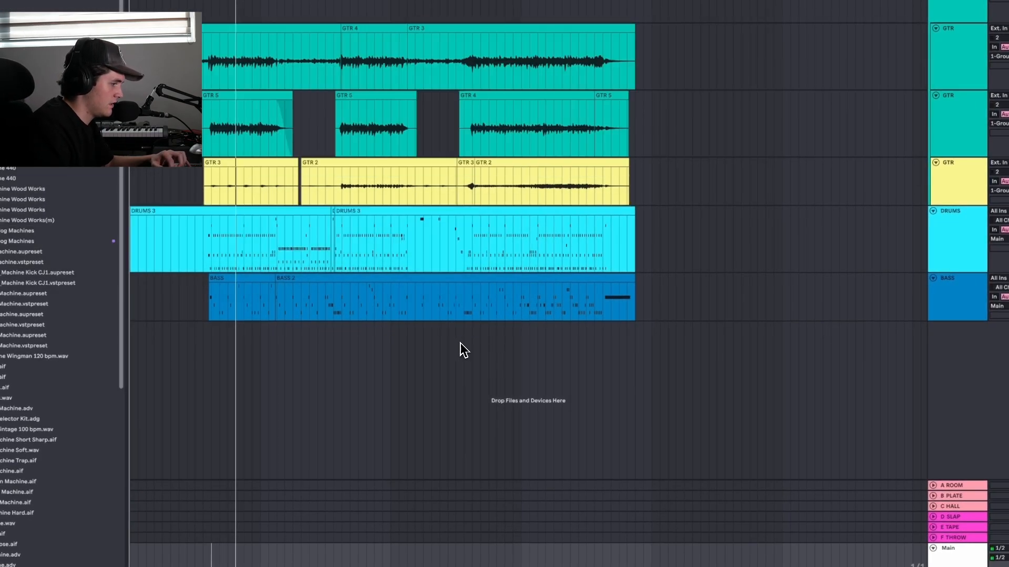
Narrow the OH XY overhead panning to 67 and slightly lower the OH Wide level in the Superior Drummer 3 mixer
key("alt+super+p")
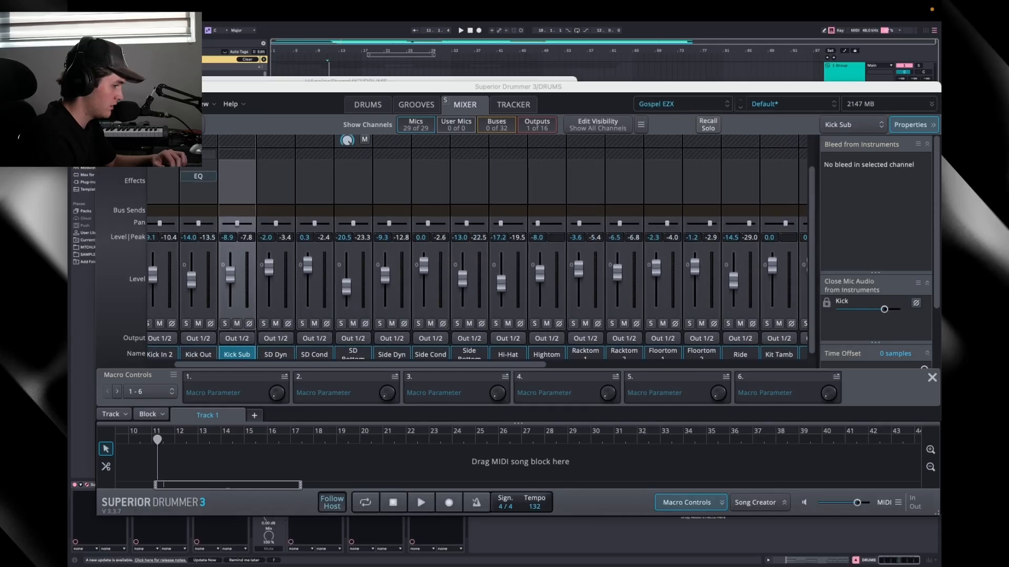
scroll(428, 179, "right", 5)
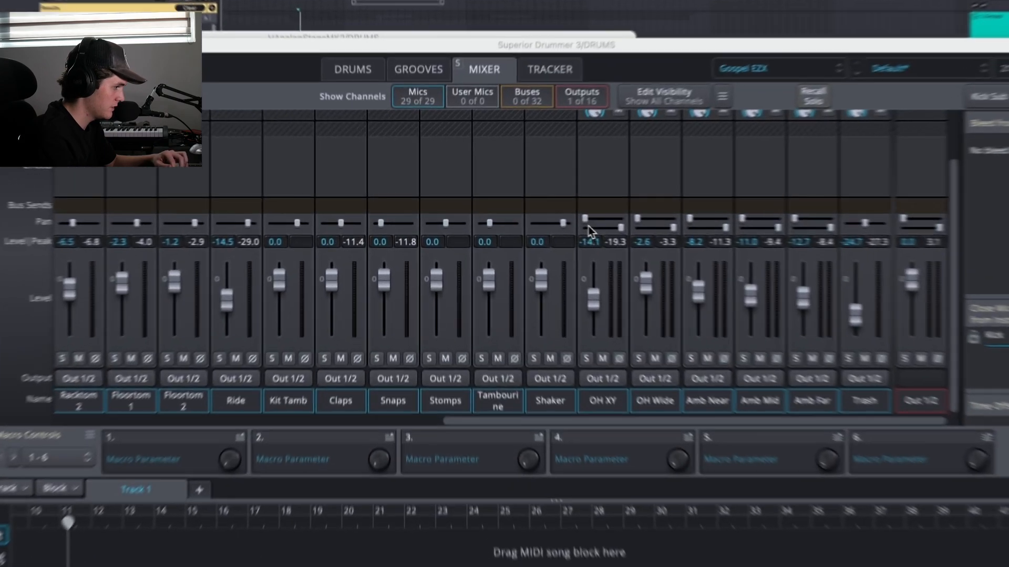
left_click_drag(540, 216, 544, 215)
left_click_drag(607, 219, 630, 230)
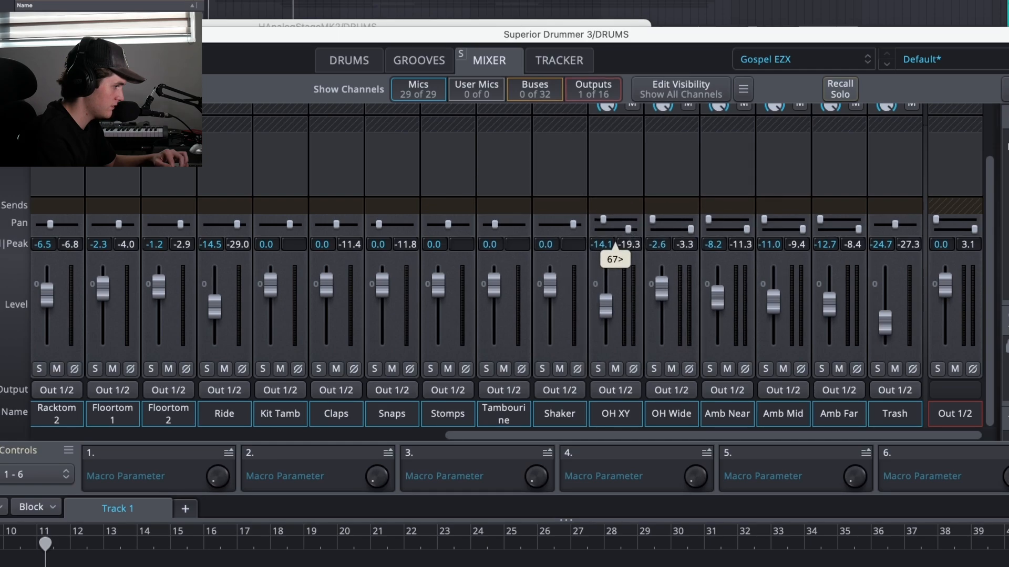
key("space")
left_click_drag(668, 299, 668, 306)
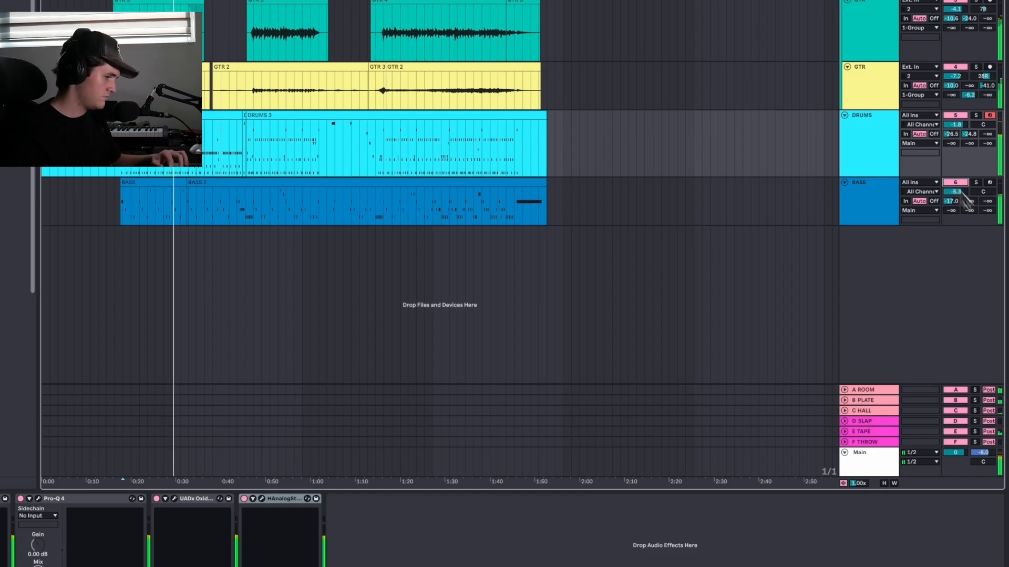
Raise the BASS track's volume to -4.7 dB
left_click_drag(950, 195, 950, 192)
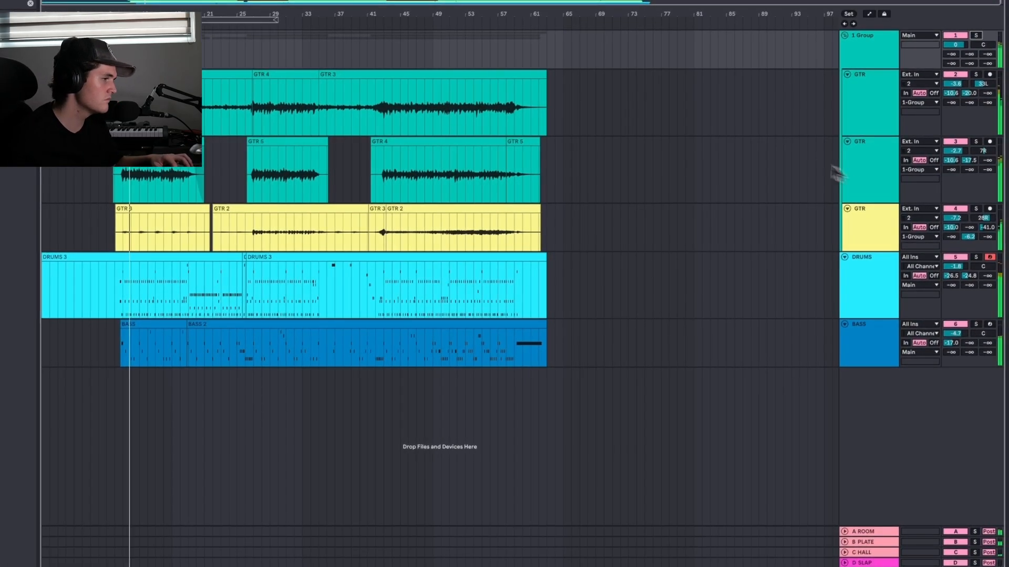
Open Rev SPRING-636 on the guitar group and slightly raise its output
left_click(994, 16)
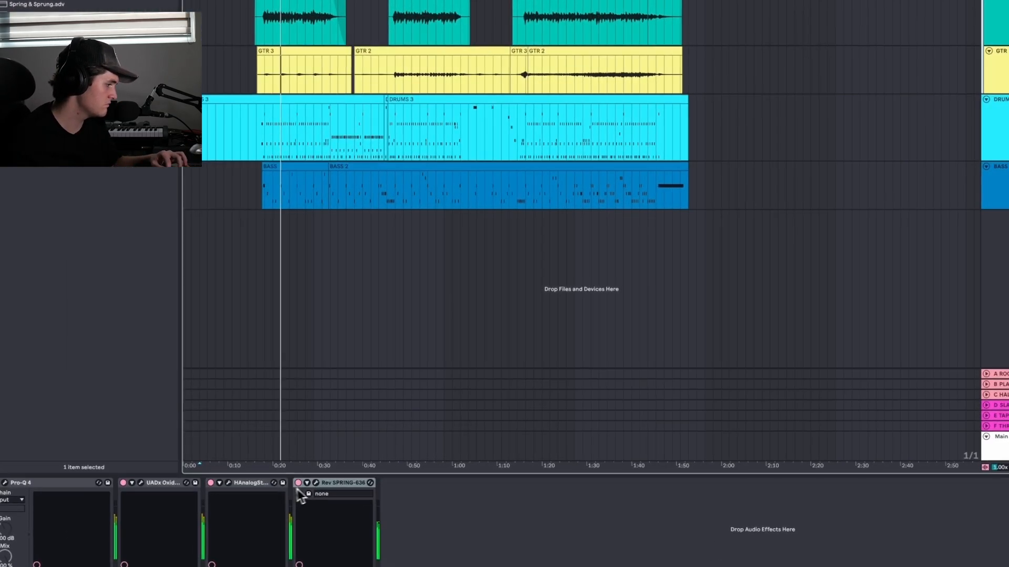
left_click(349, 482)
left_click(315, 482)
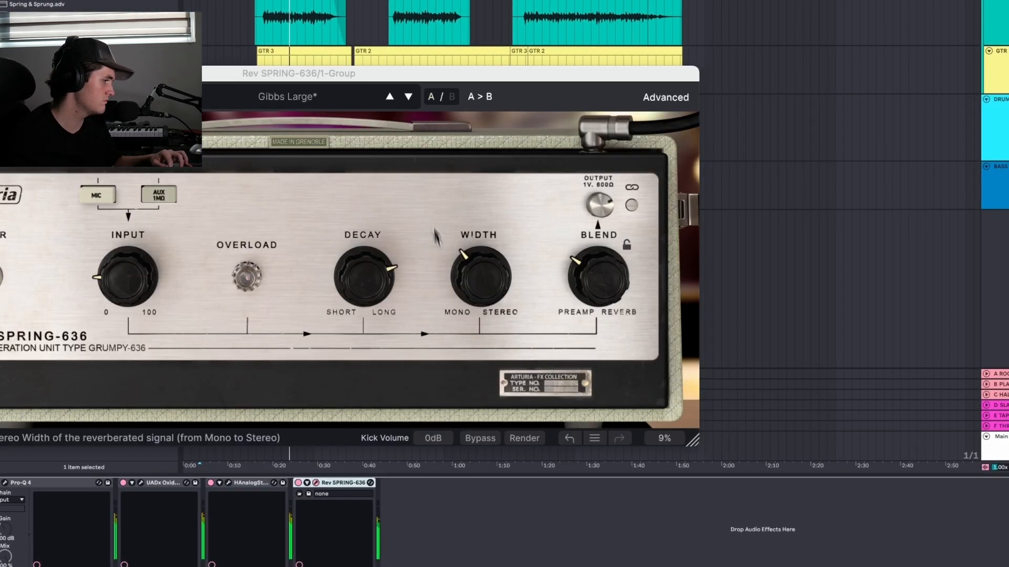
mouse_move(601, 216)
left_click_drag(601, 217, 601, 206)
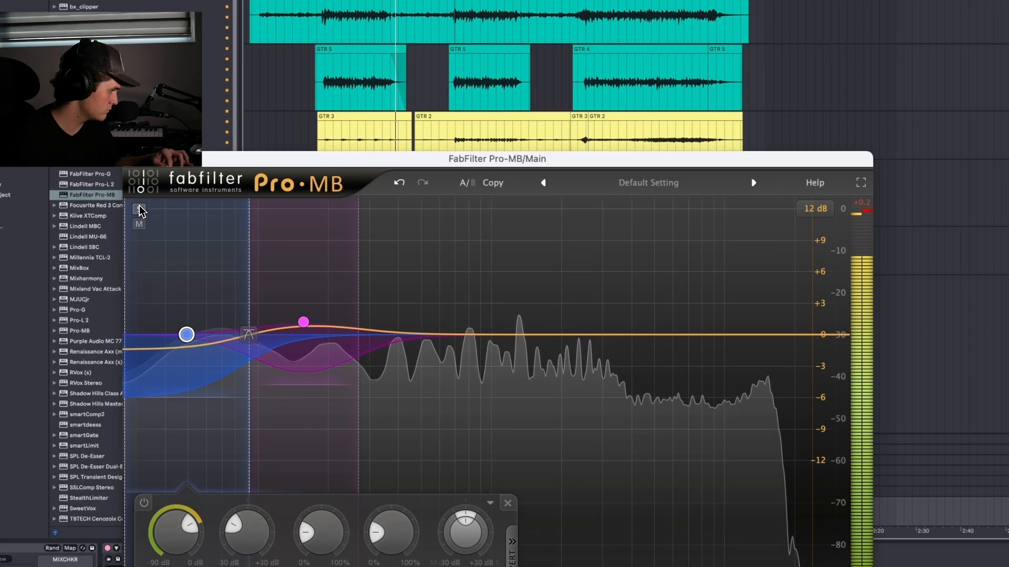
Boost the low band and move the two lower band edges up in frequency in Main's Pro-MB, with the second band soloed
left_click_drag(185, 333, 187, 305)
left_click_drag(249, 315, 282, 313)
left_click_drag(359, 315, 431, 289)
left_click(299, 210)
Add a third Pro-MB band over the midrange, solo it, and adjust its upper frequency edge
left_click(497, 209)
left_click_drag(563, 254, 646, 254)
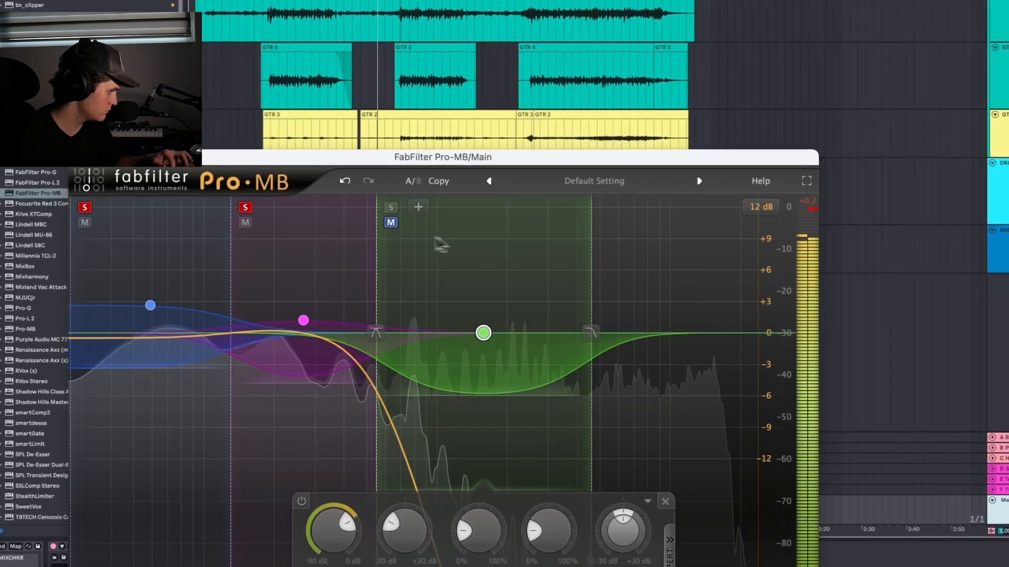
left_click(445, 209)
left_click_drag(588, 288, 556, 291)
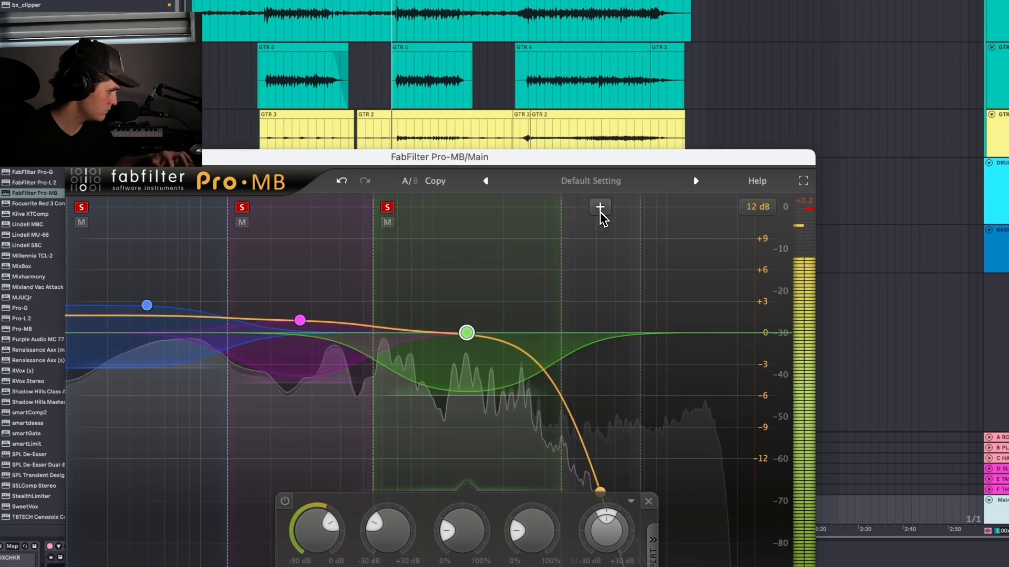
Add Band 4 above the midrange band, solo it, and shift it slightly higher in frequency
left_click(604, 208)
left_click(575, 207)
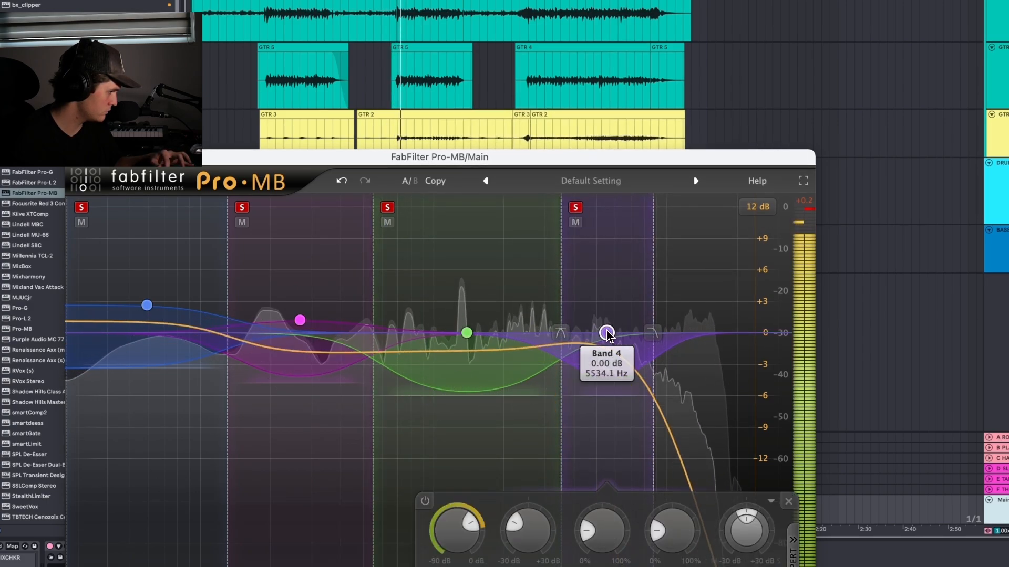
left_click_drag(607, 333, 616, 334)
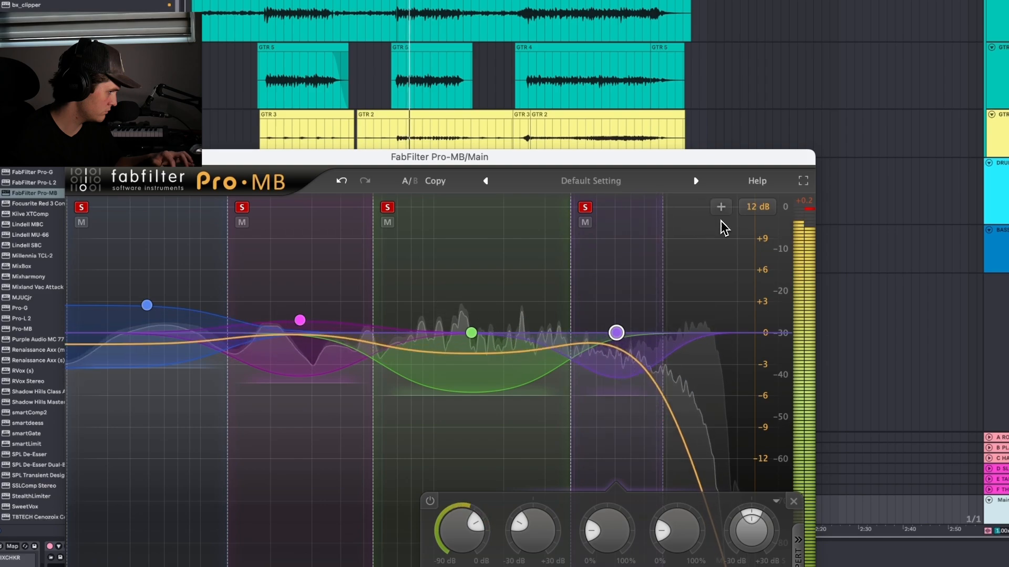
Add Band 5 over the highest frequencies, unmute it, and try a +1.73 dB boost before returning its level to 0 dB
left_click(722, 208)
left_click_drag(726, 332, 725, 315)
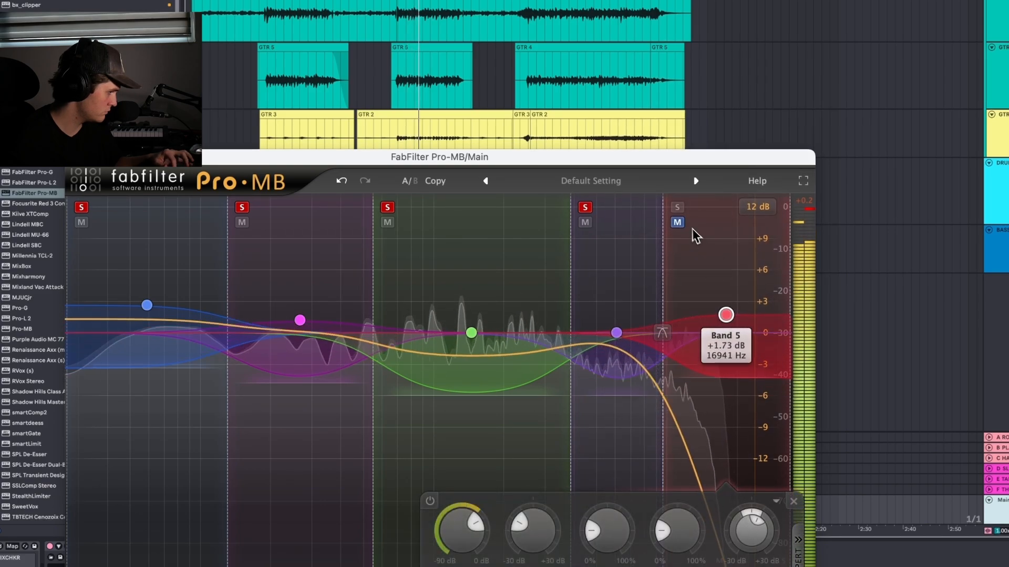
left_click(676, 223)
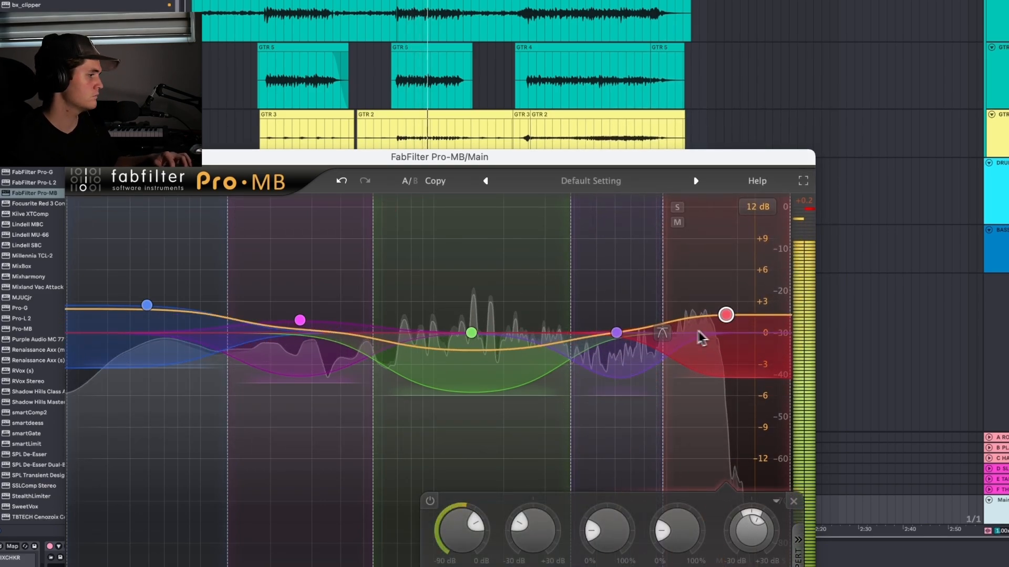
left_click_drag(726, 315, 725, 333)
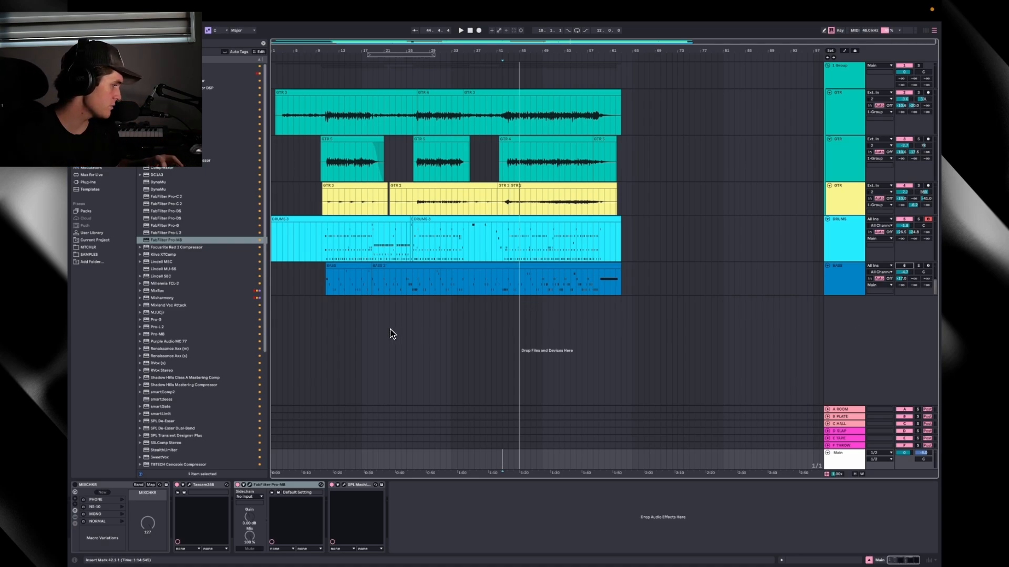
Select the BASS track at the start of the arrangement and show its device chain
left_click(273, 287)
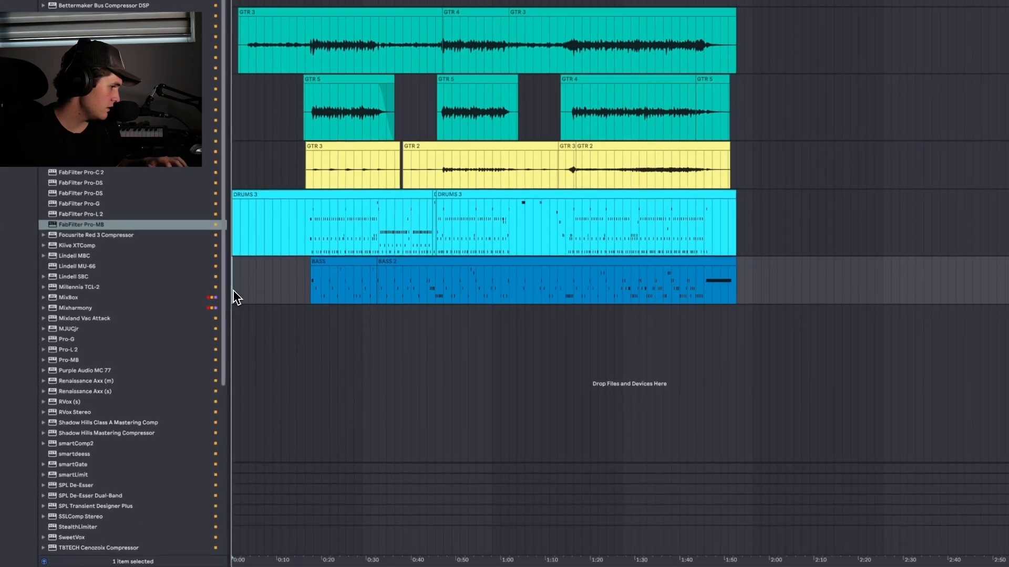
left_click(855, 475)
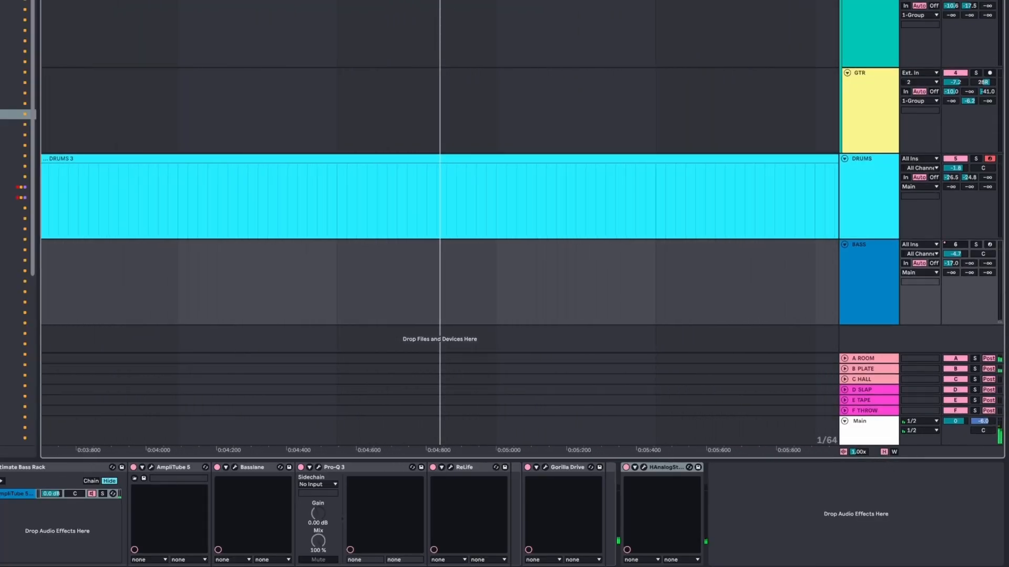